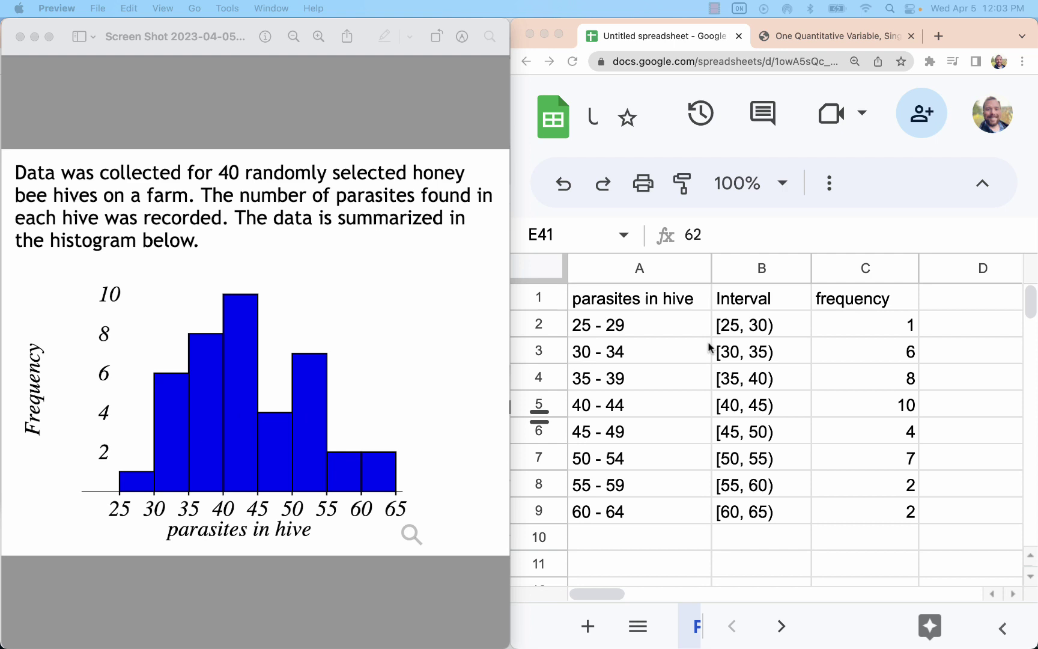
Bring up the histogram screenshot and select table columns A–C to compare them.
scroll(688, 343, right, 5)
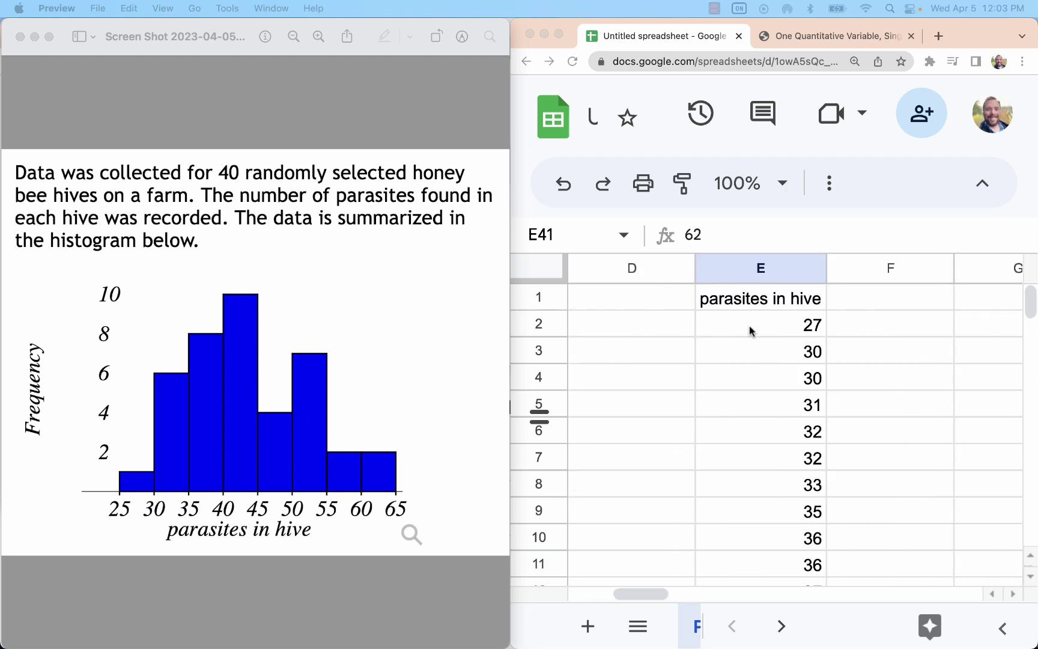
scroll(749, 330, left, 5)
click(331, 330)
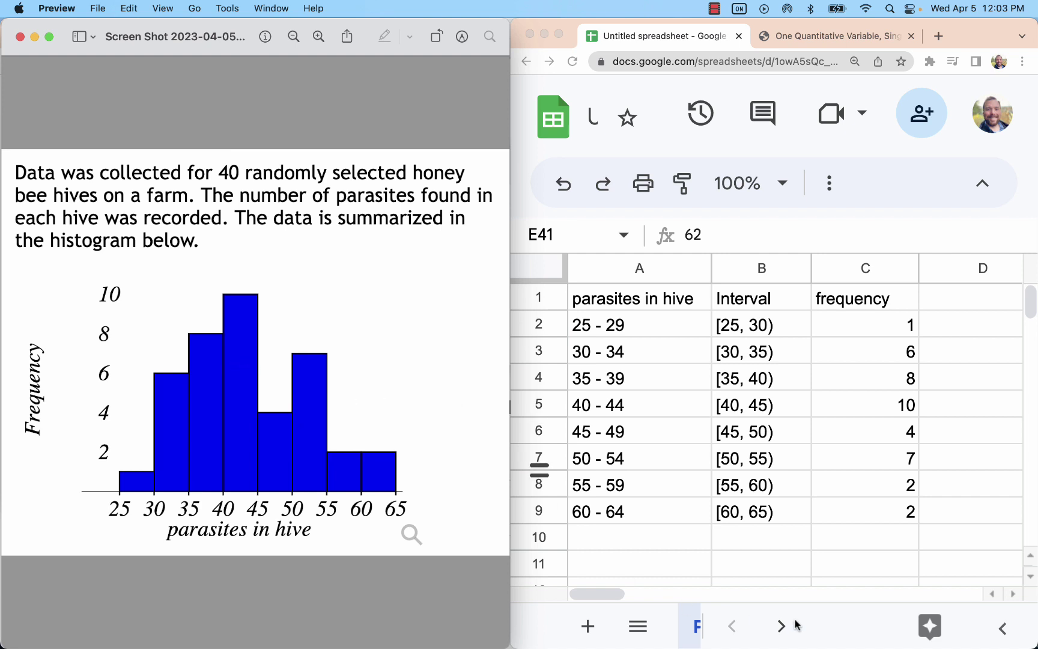
click(615, 295)
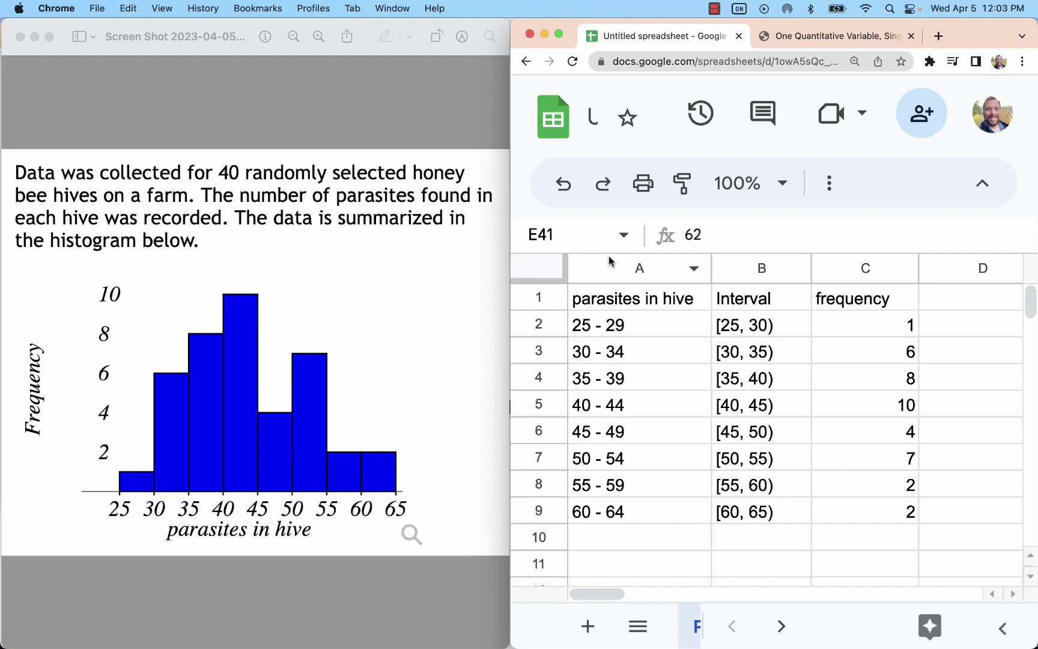
drag(609, 268, 865, 268)
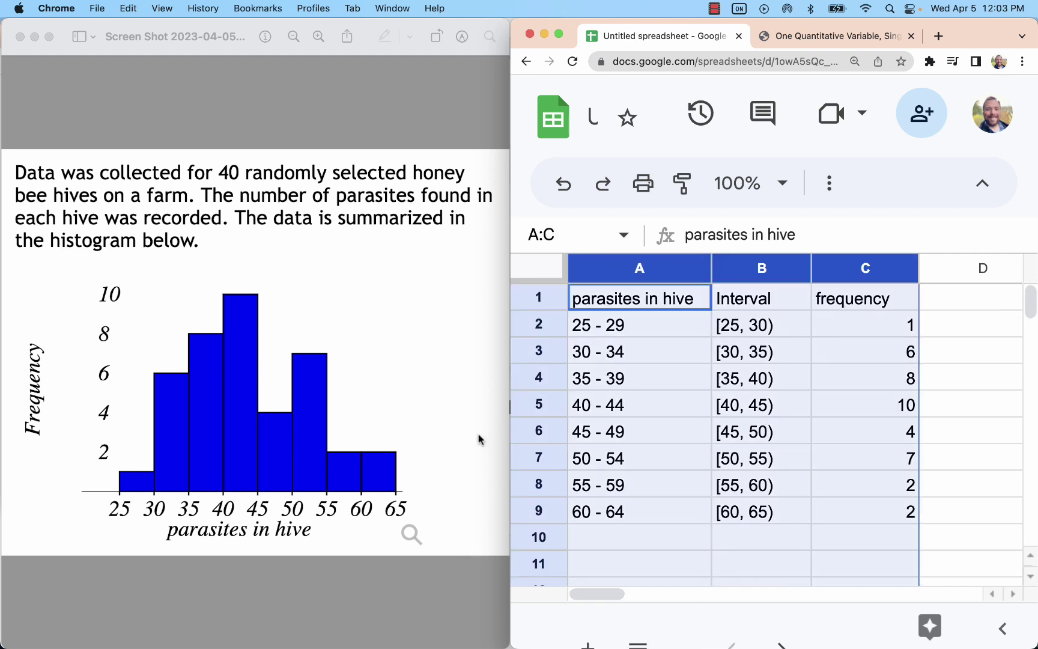
drag(96, 490, 373, 522)
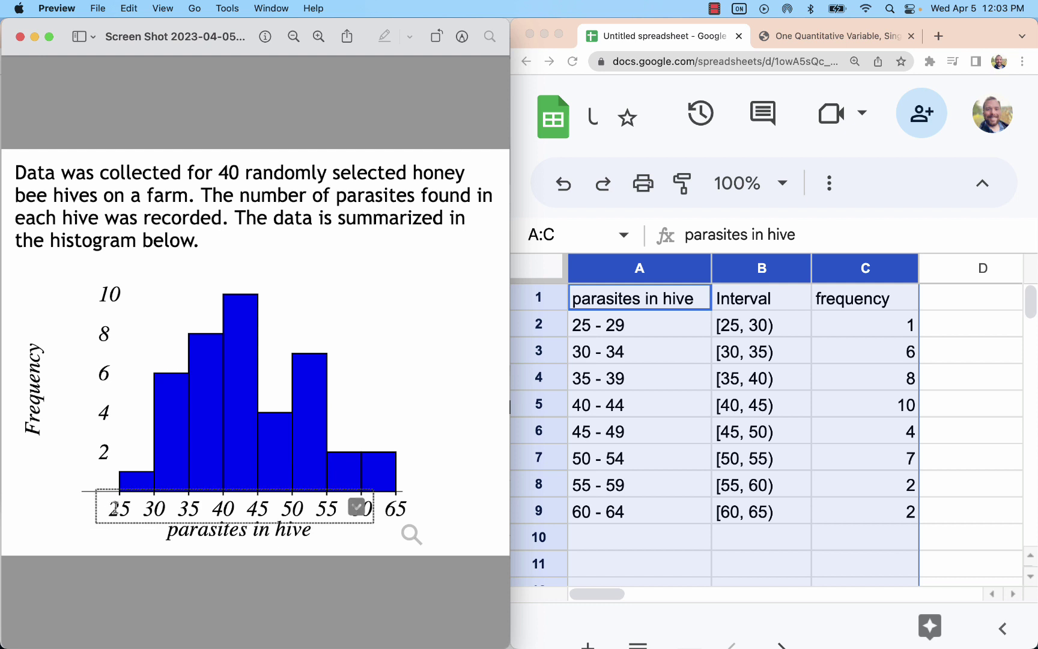
click(119, 490)
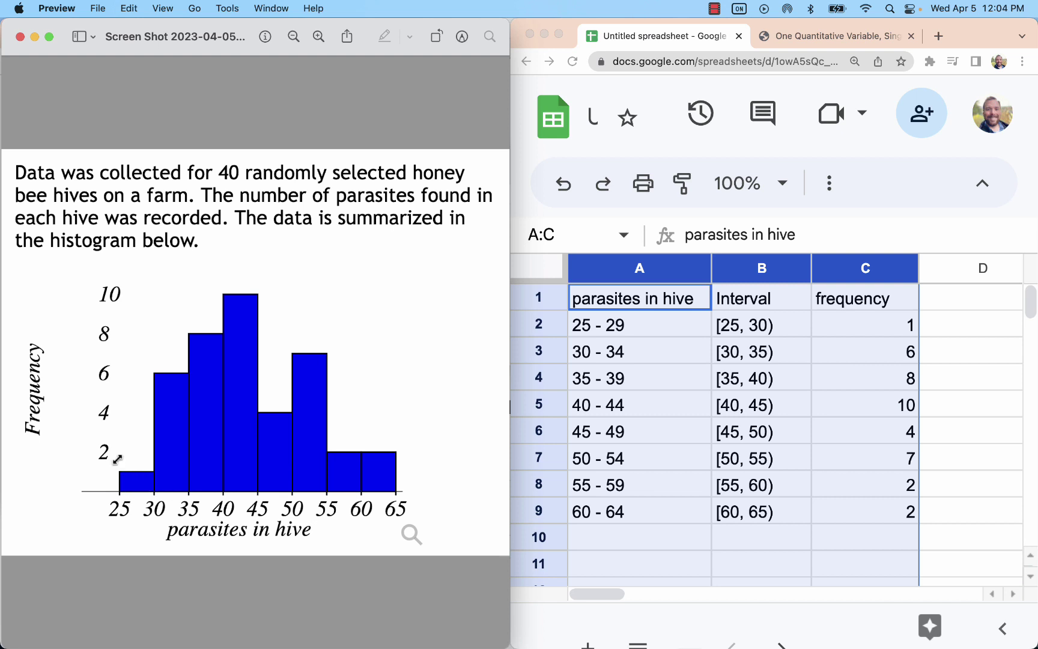
Outline the screenshot's histogram bars 25–30, 30–35, 35–40 and 60–65 and the 30 axis label.
drag(117, 459, 155, 535)
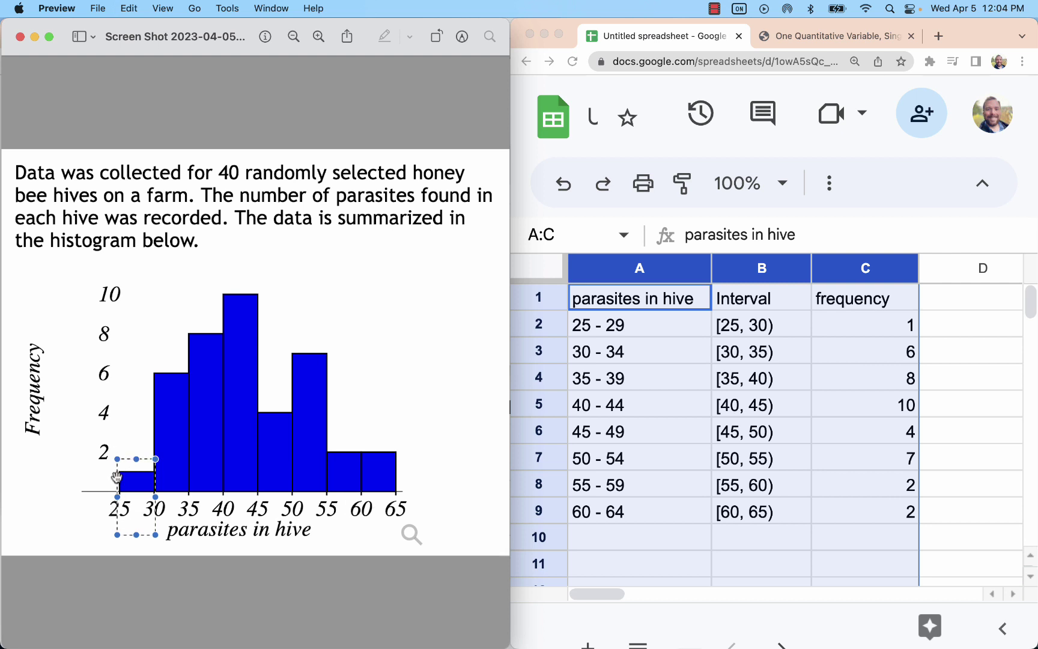
drag(117, 534, 187, 376)
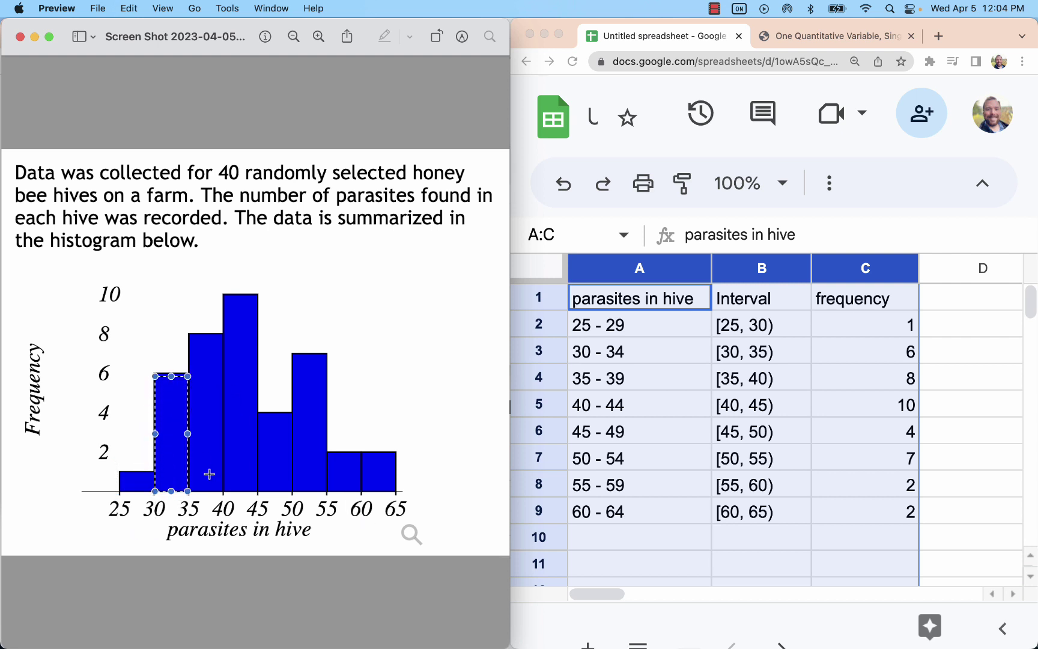
drag(225, 466, 191, 329)
click(230, 493)
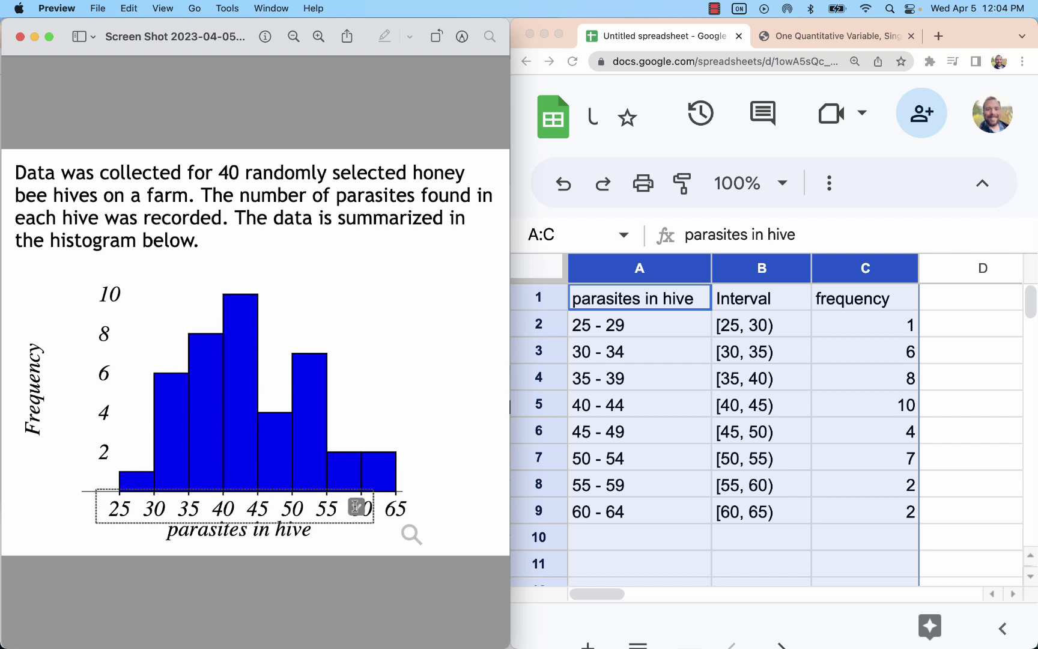
drag(363, 454, 396, 500)
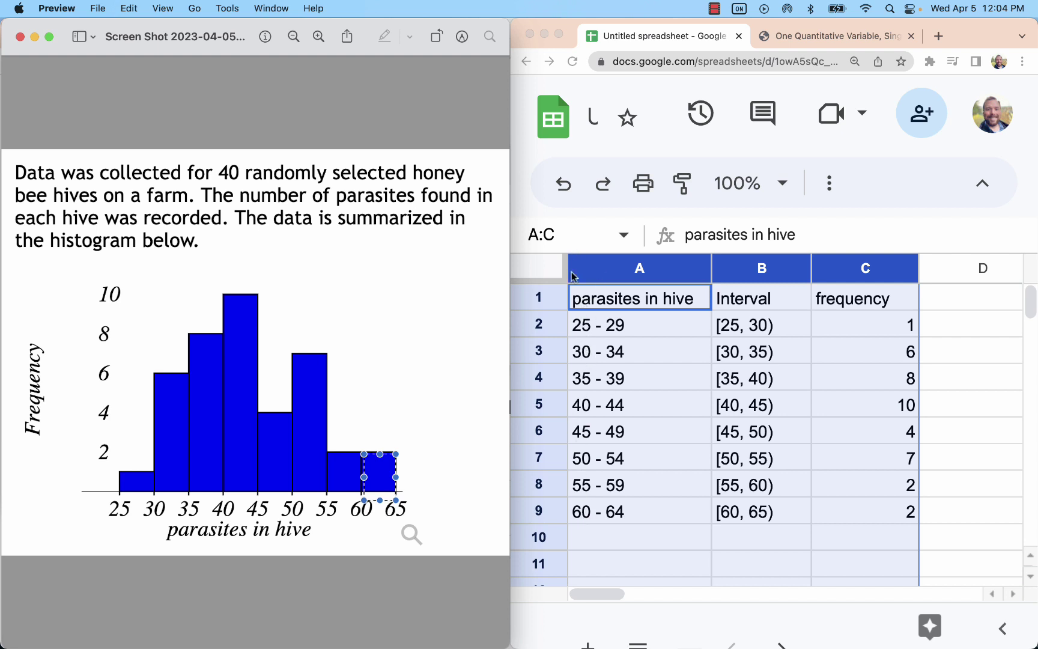
click(329, 415)
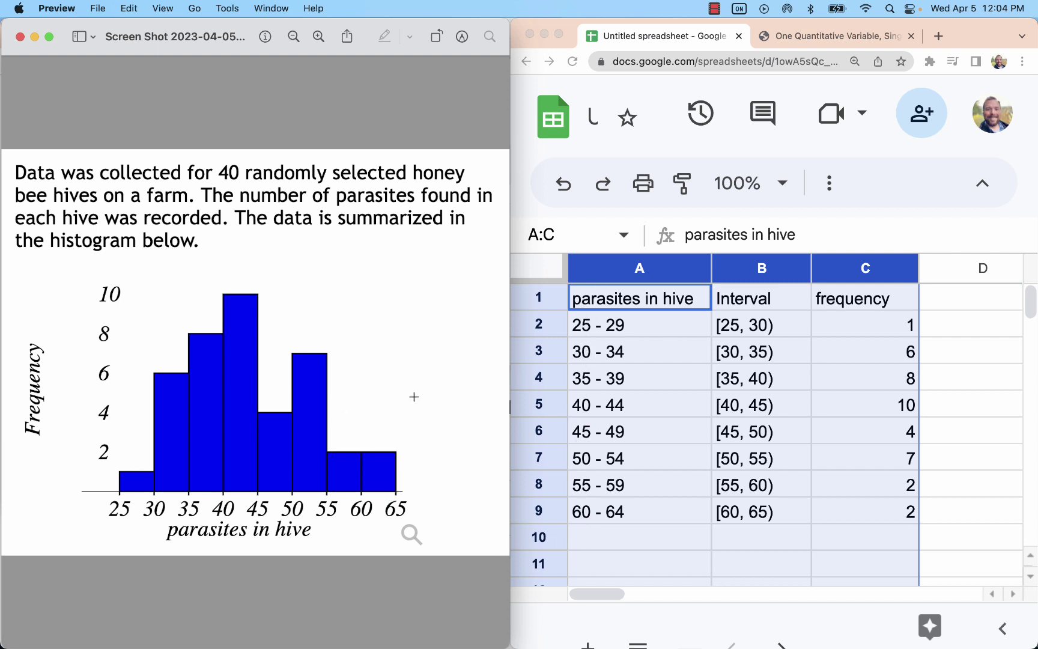
drag(122, 472, 154, 491)
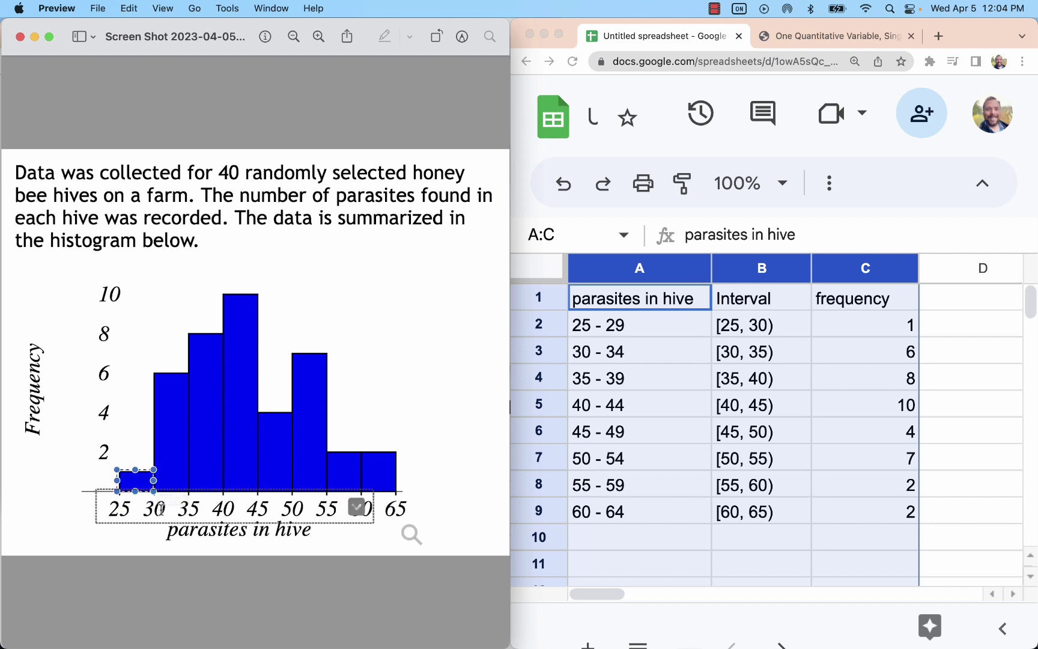
double_click(150, 506)
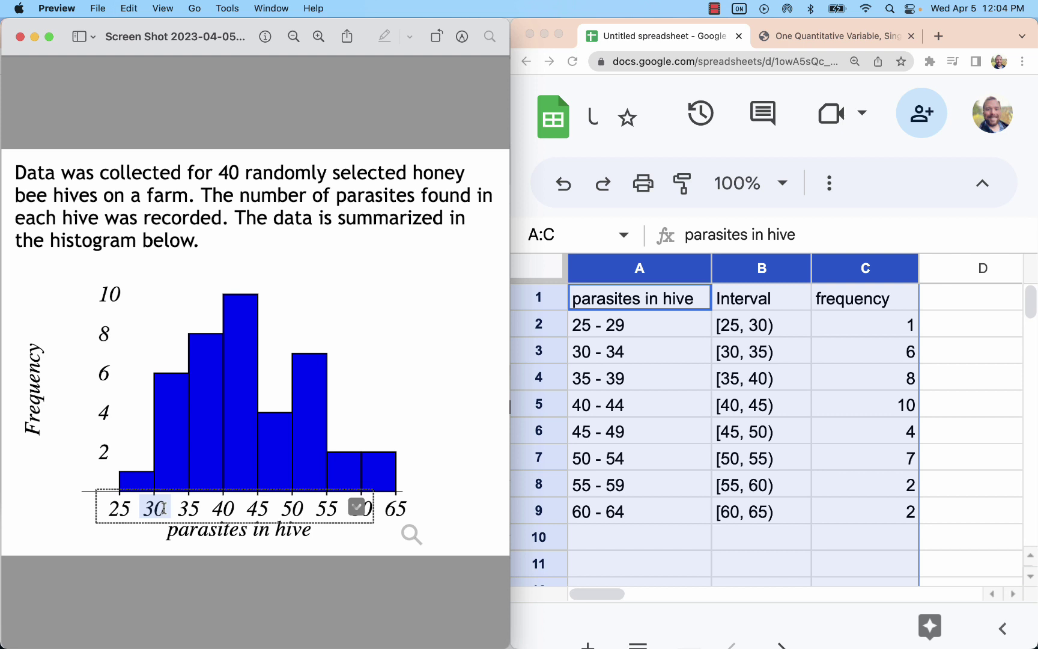
Change the first class label to 25 - 30 and select the table A1:C10.
click(616, 327)
double_click(637, 325)
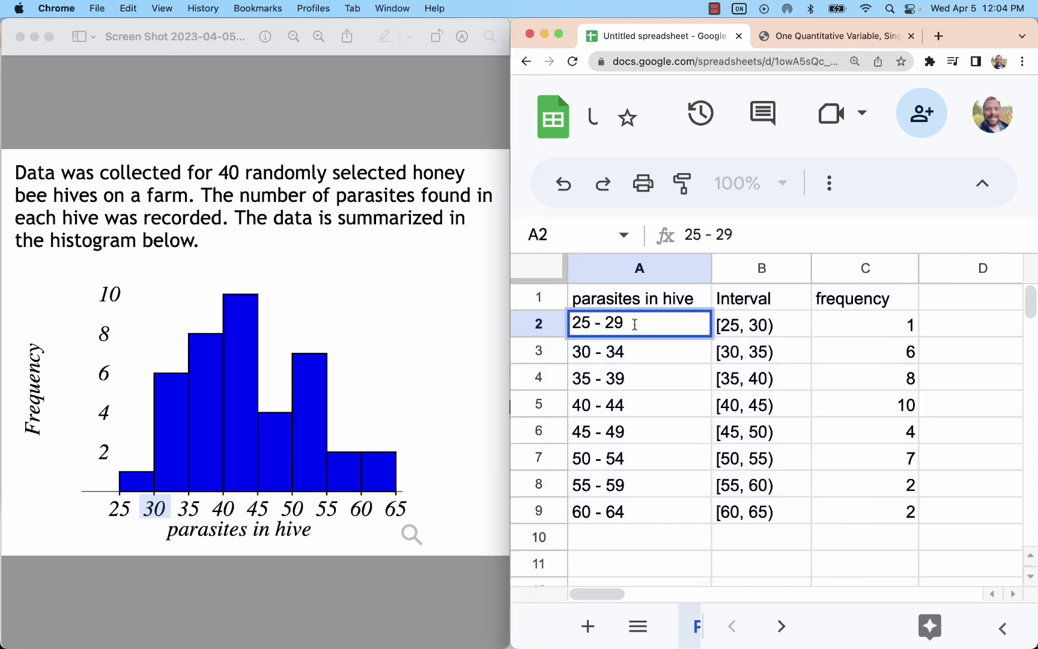
key(BackSpace)
key(BackSpace)
text(30)
key(Return)
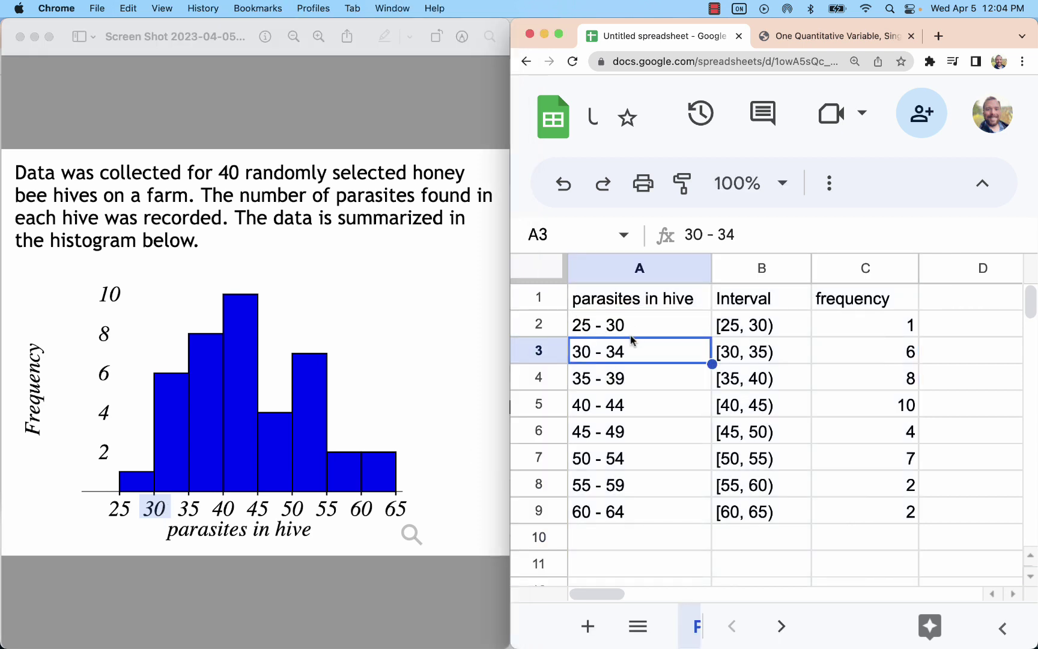
drag(610, 299, 865, 536)
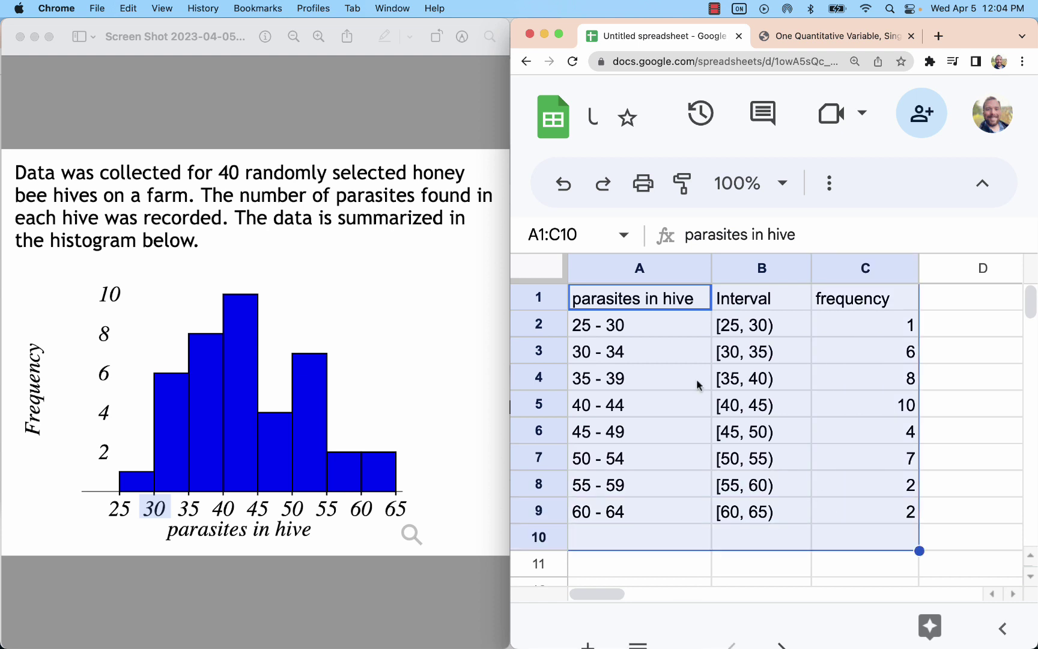
Rewrite the first class label's upper limit as 29.9 after trimming a long run of nines.
double_click(622, 326)
key(BackSpace)
key(BackSpace)
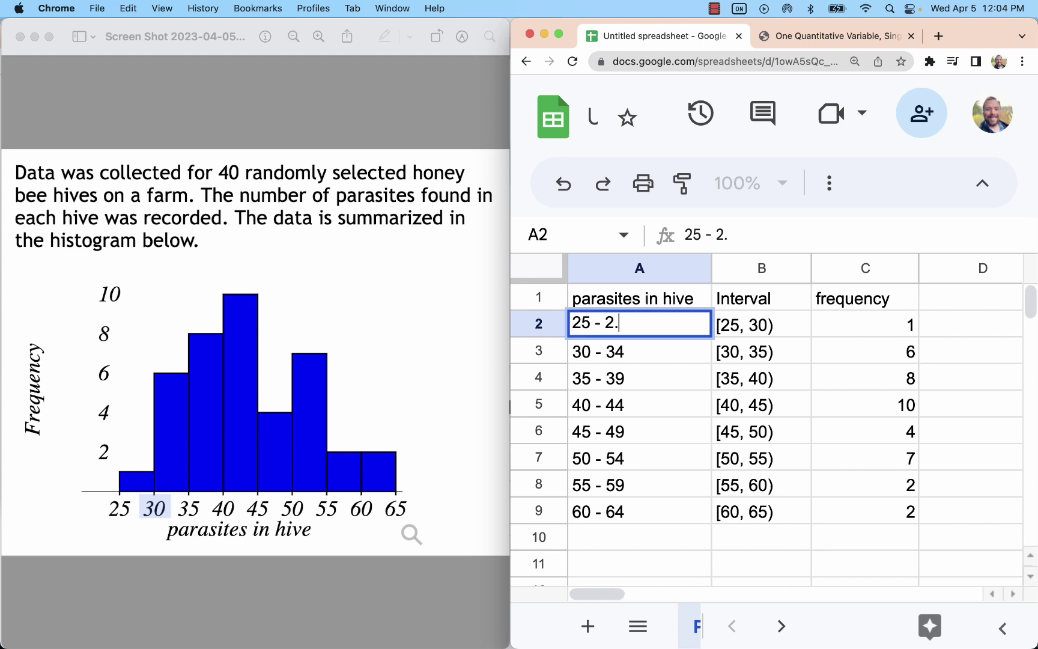
text(29.999999999999)
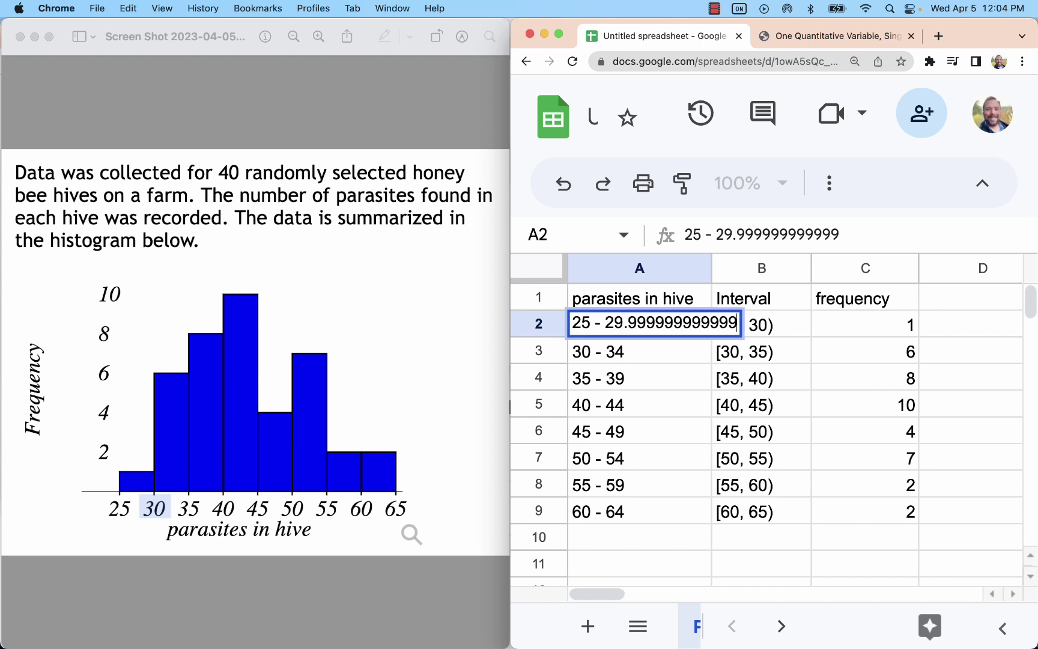
text(999999999999)
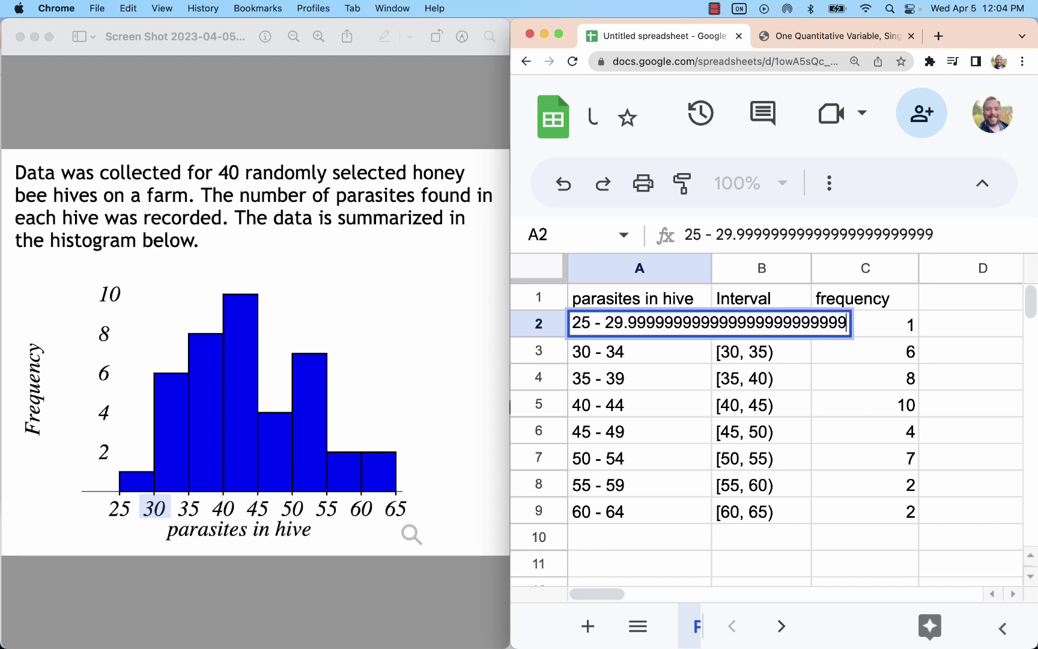
key(BackSpace)
key(BackSpace)
key(BackSpace)
key(BackSpace)
key(BackSpace)
key(BackSpace)
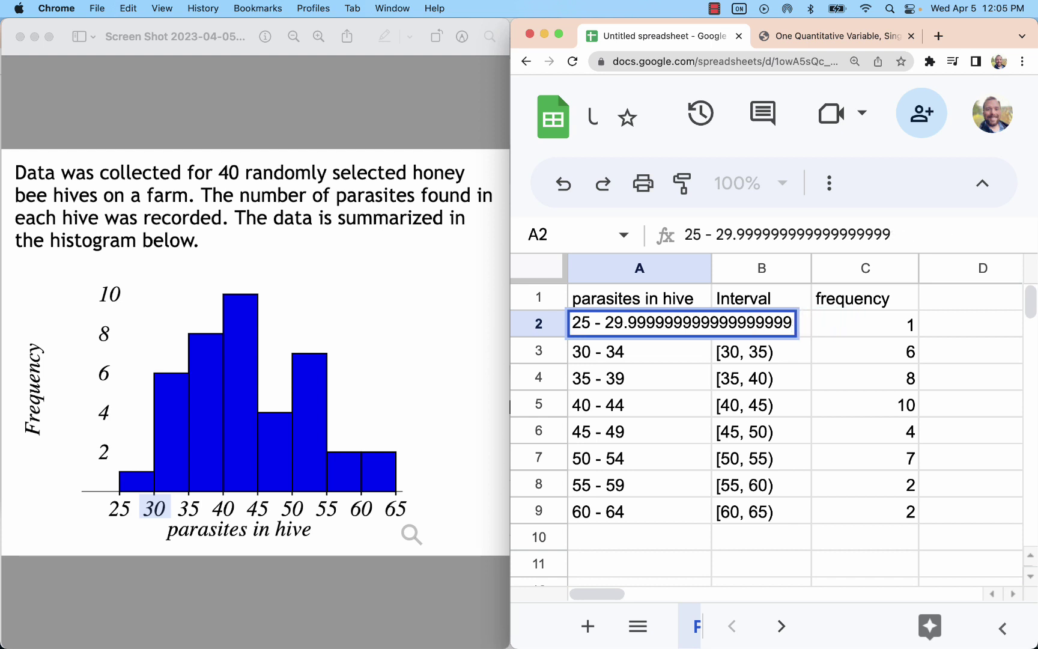
key(BackSpace)
key(BackSpace)
key(BackSpace)
key(BackSpace)
key(BackSpace)
key(BackSpace)
key(BackSpace)
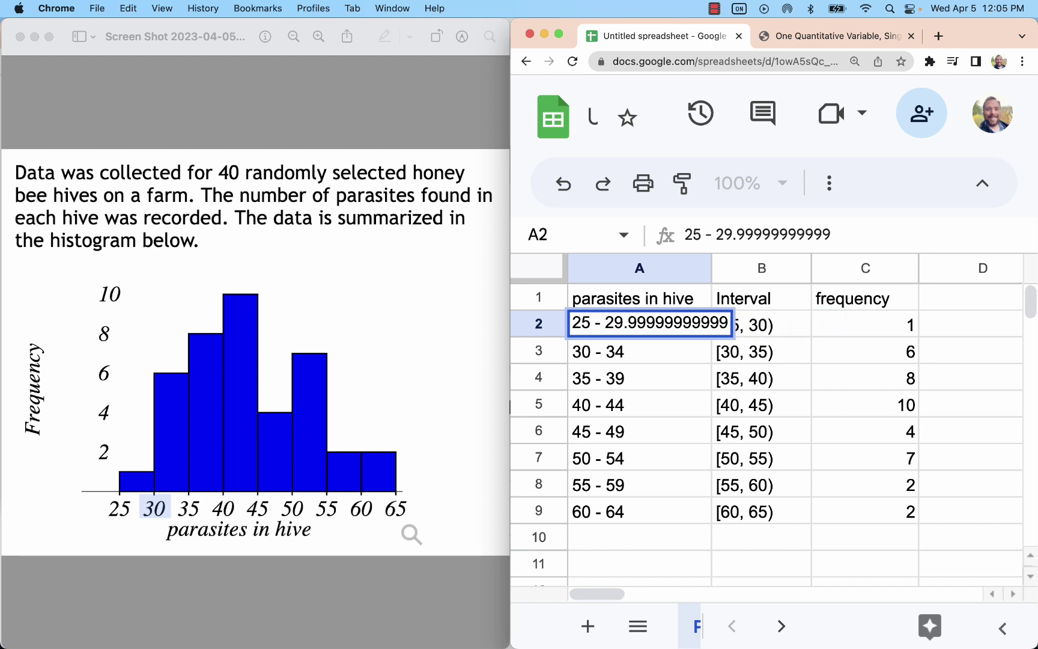
key(BackSpace)
key(BackSpace)
key(BackSpace)
key(BackSpace)
key(BackSpace)
key(BackSpace)
key(BackSpace)
key(BackSpace)
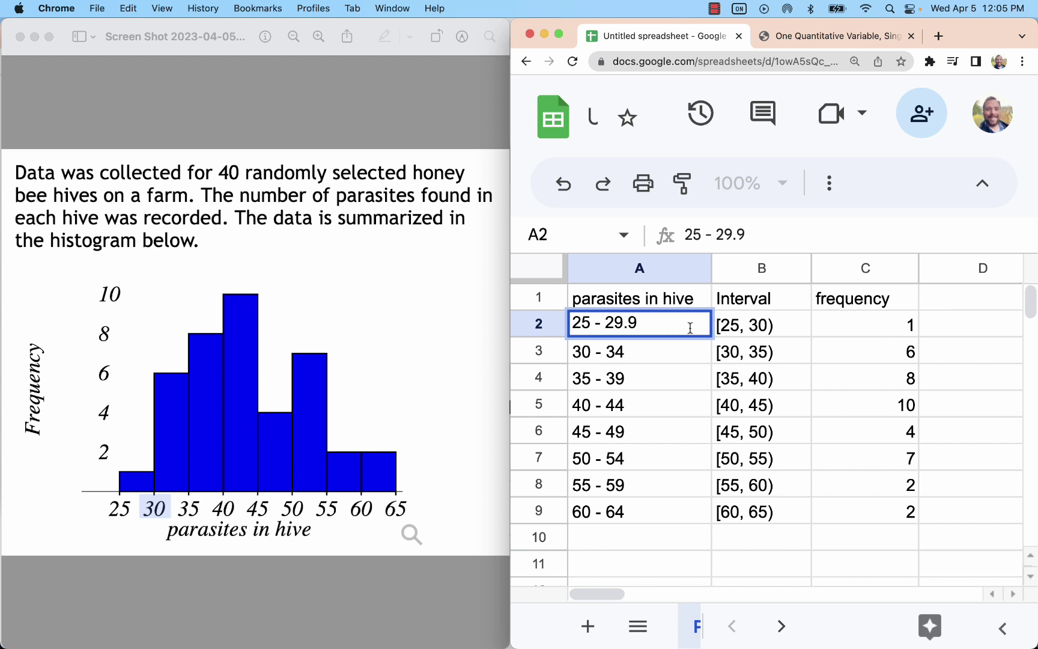
click(648, 373)
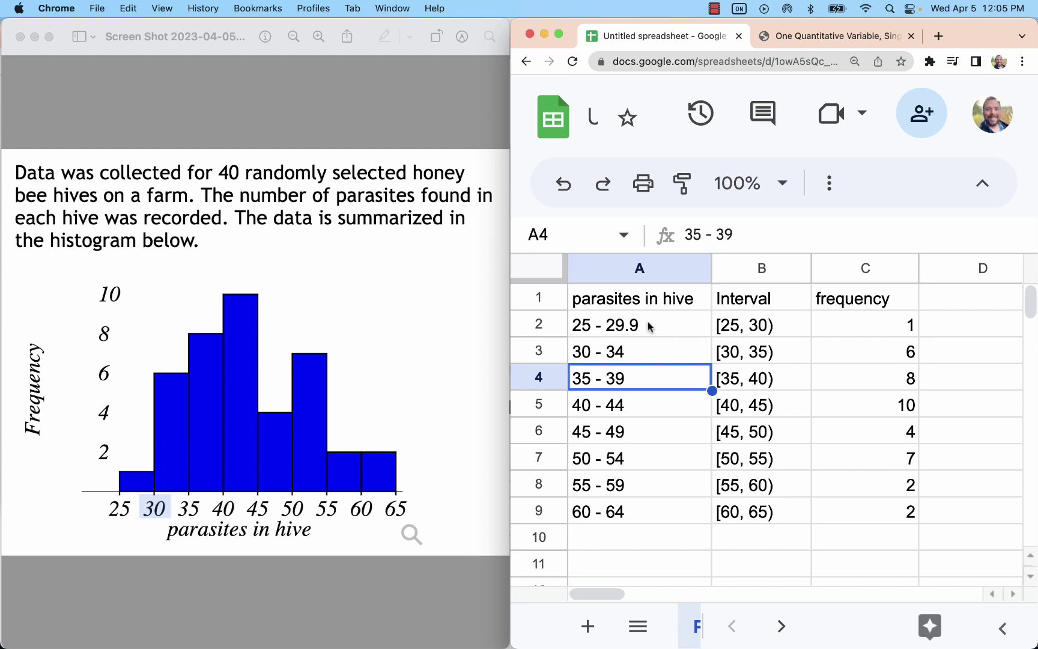
Revert the first class label from 25 - 29.9 to 25 - 29.
double_click(648, 327)
click(593, 352)
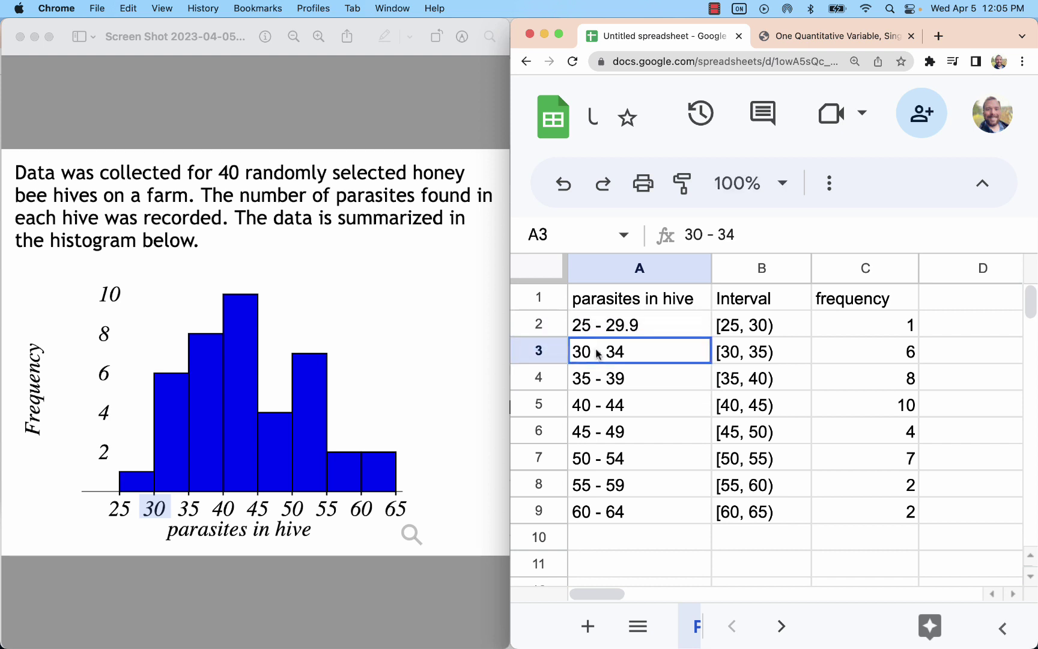
key(Up)
key(Up)
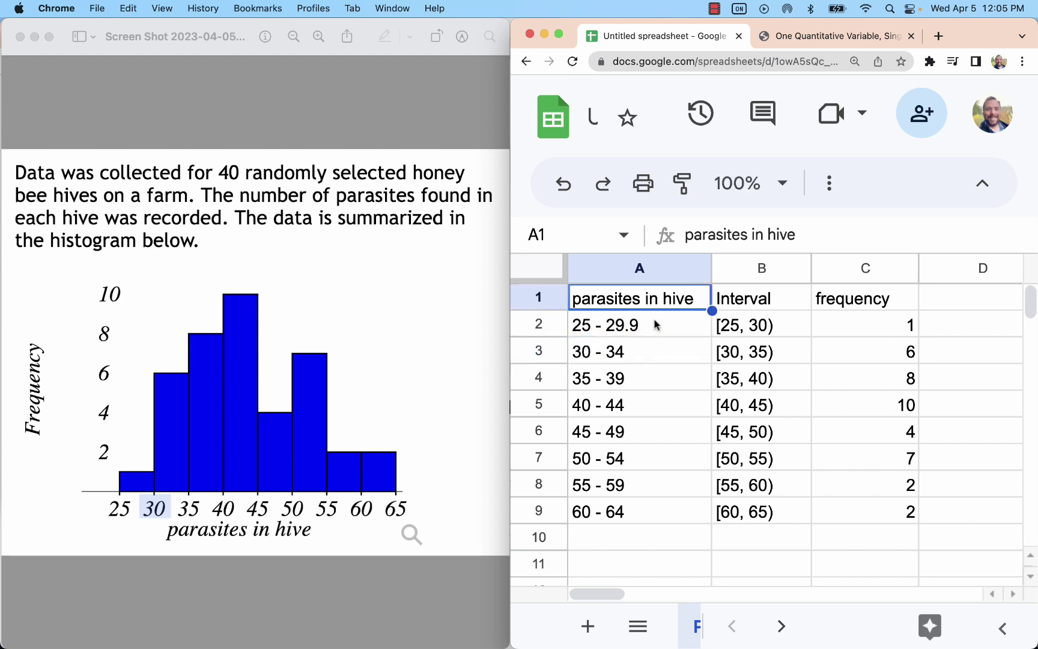
click(653, 320)
double_click(655, 322)
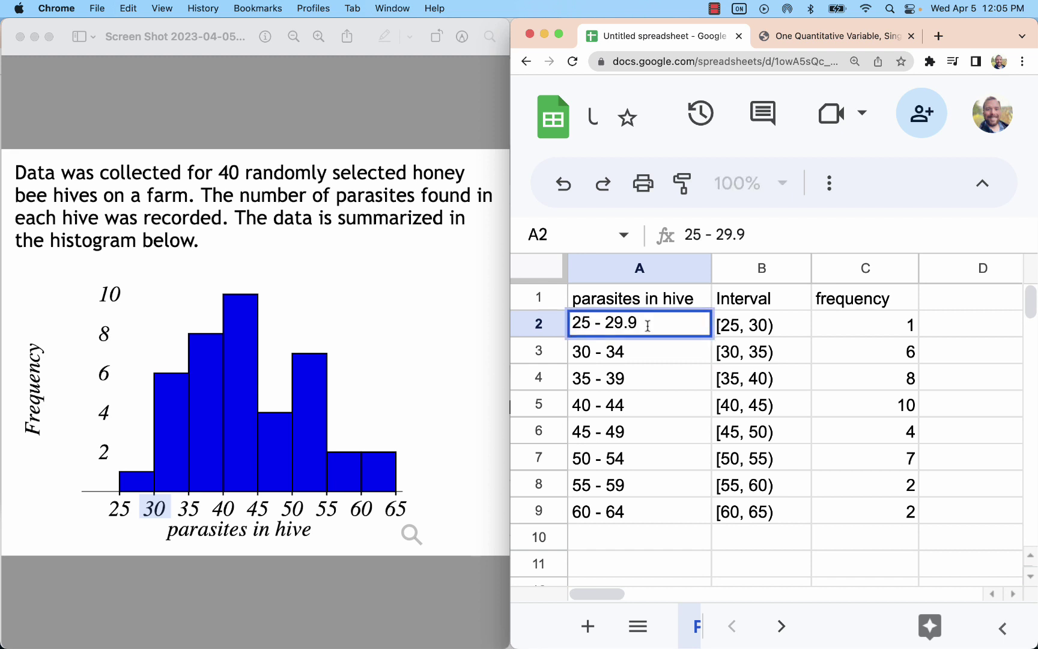
key(BackSpace)
key(BackSpace)
click(648, 377)
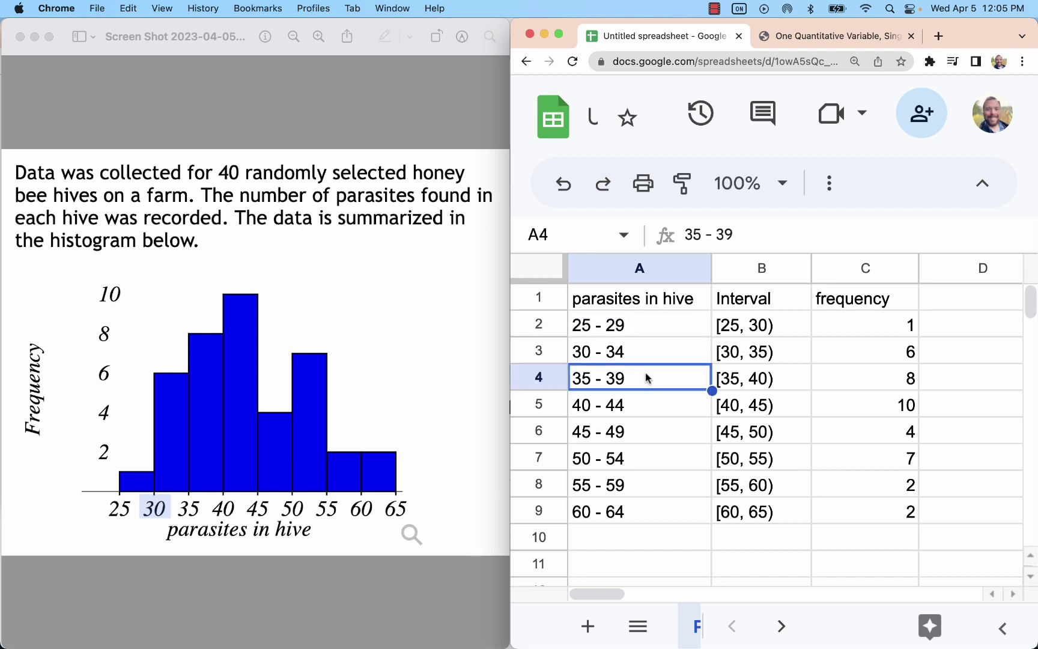
Compare the 25 - 29 and 30 - 34 labels, then change the first to 25 - 29.9.
click(641, 332)
click(581, 355)
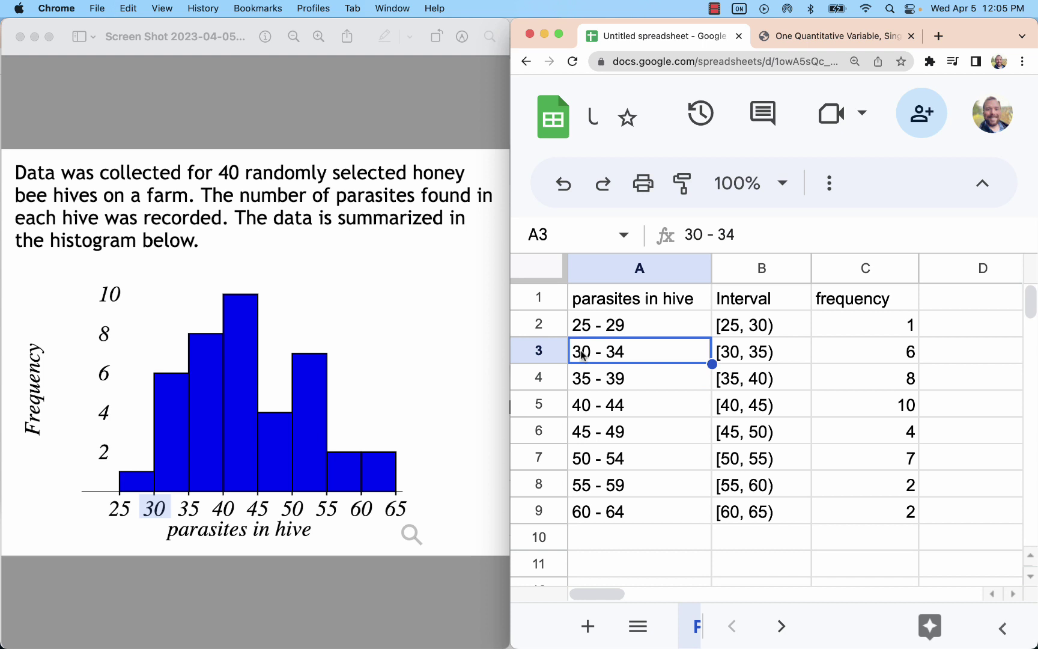
click(627, 332)
click(584, 354)
click(641, 328)
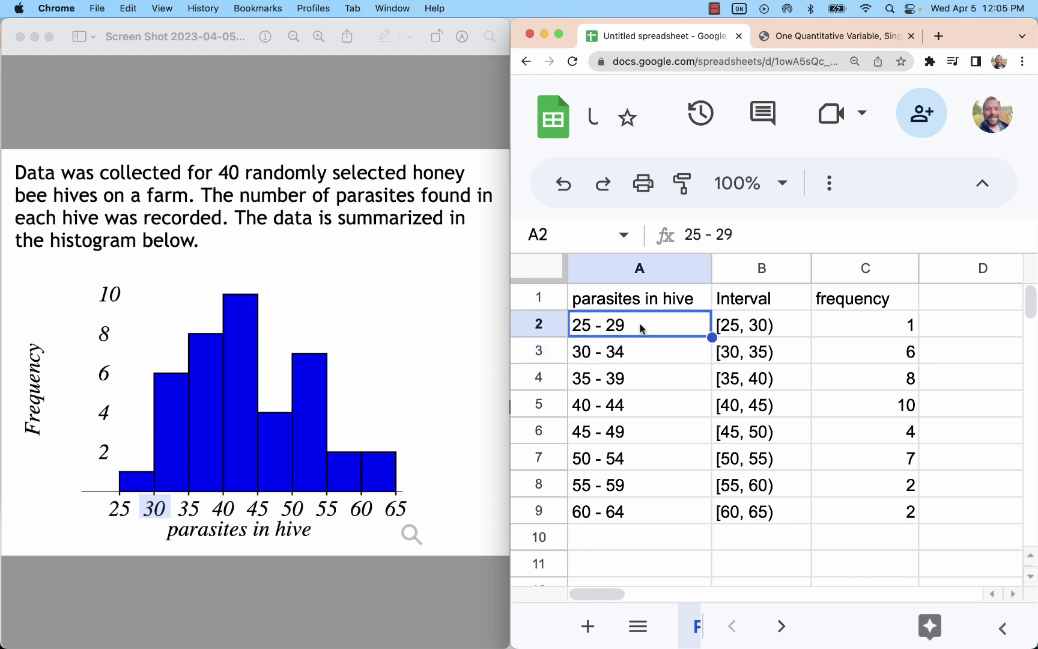
double_click(642, 328)
text(.9)
key(Return)
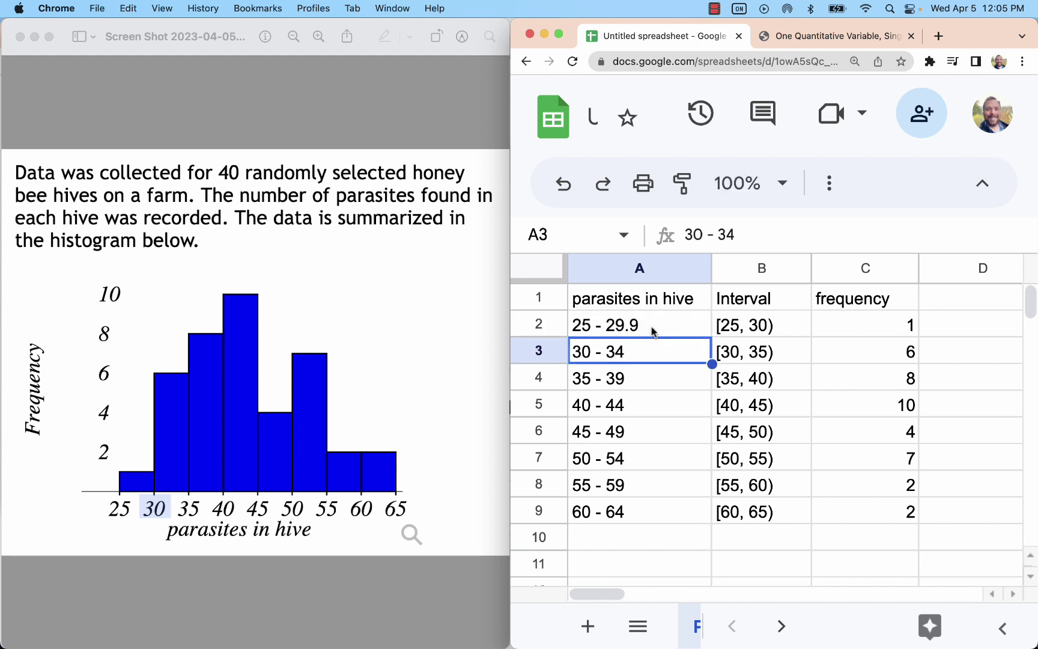
Extend the first class label's upper limit to 29.99.
double_click(651, 326)
text(.9)
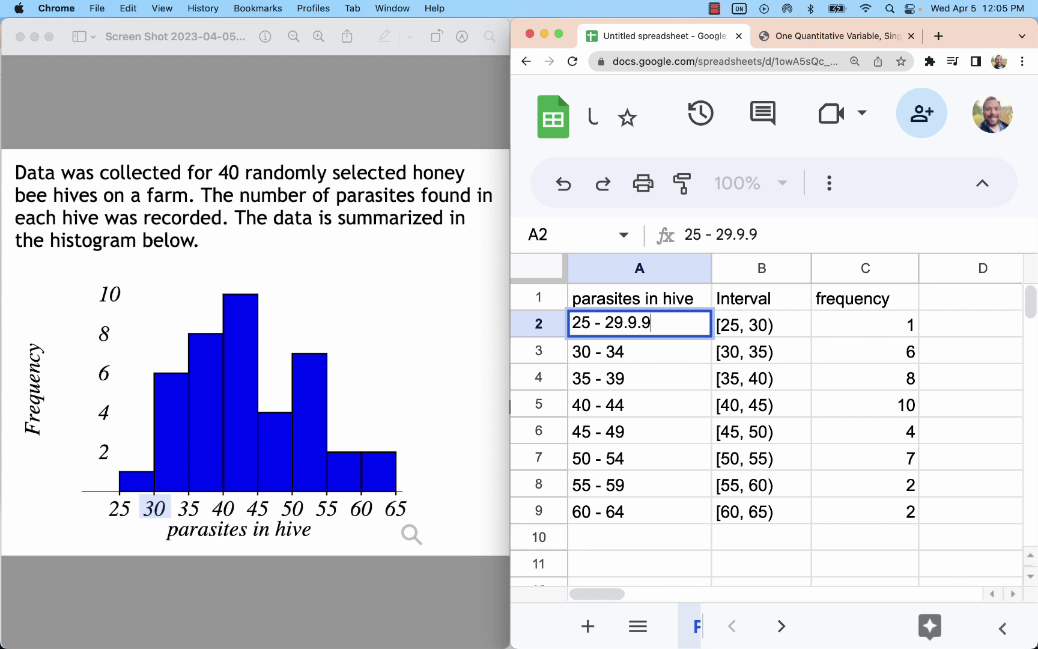
key(Return)
double_click(662, 322)
key(BackSpace)
key(BackSpace)
text(9)
key(Return)
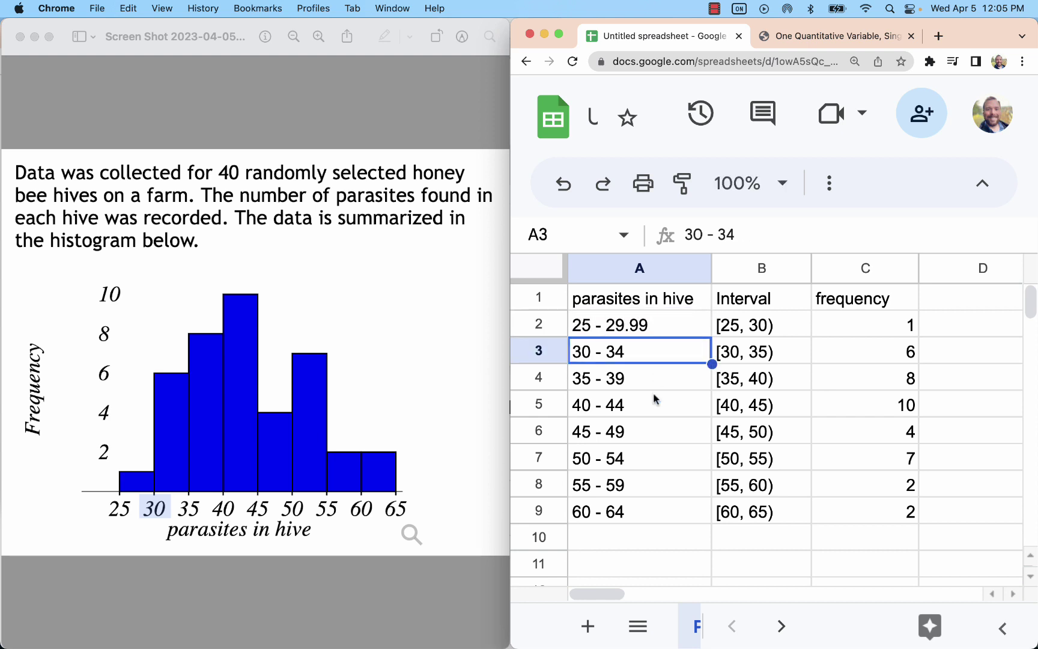
Trim the first class label back to 25 - 29 and compare it with 30 - 34.
click(672, 325)
double_click(672, 325)
key(BackSpace)
key(BackSpace)
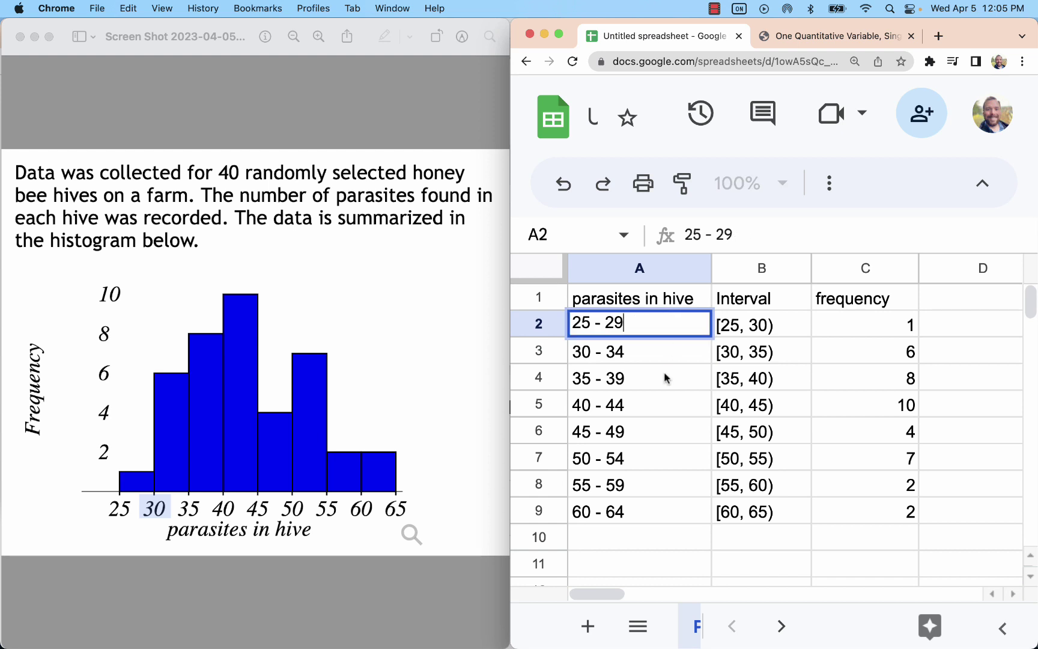
click(666, 377)
click(623, 328)
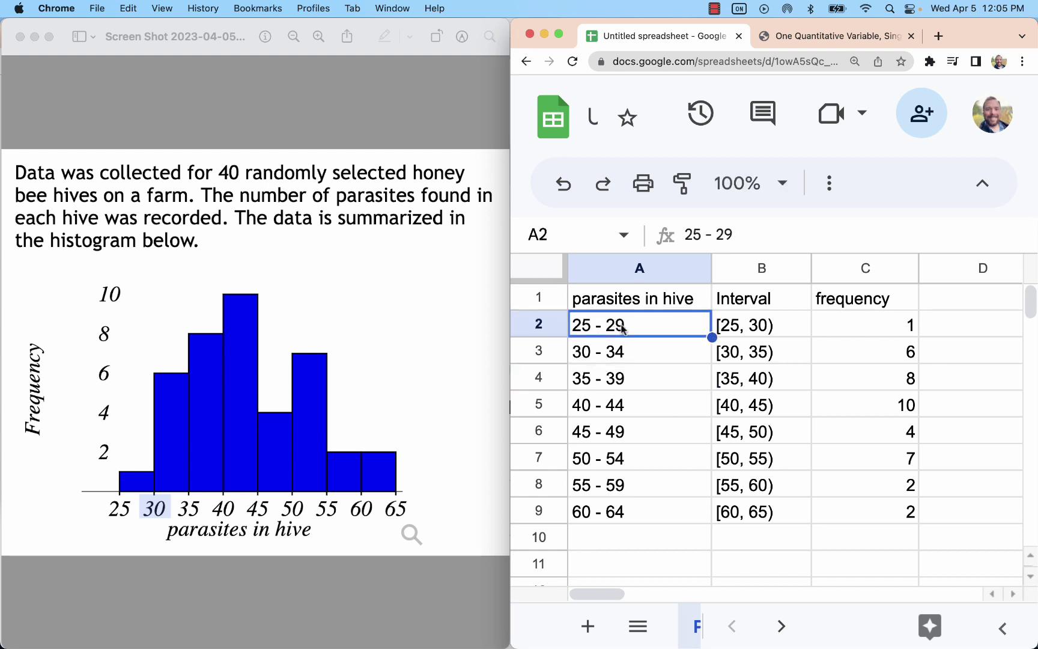
click(623, 359)
click(626, 379)
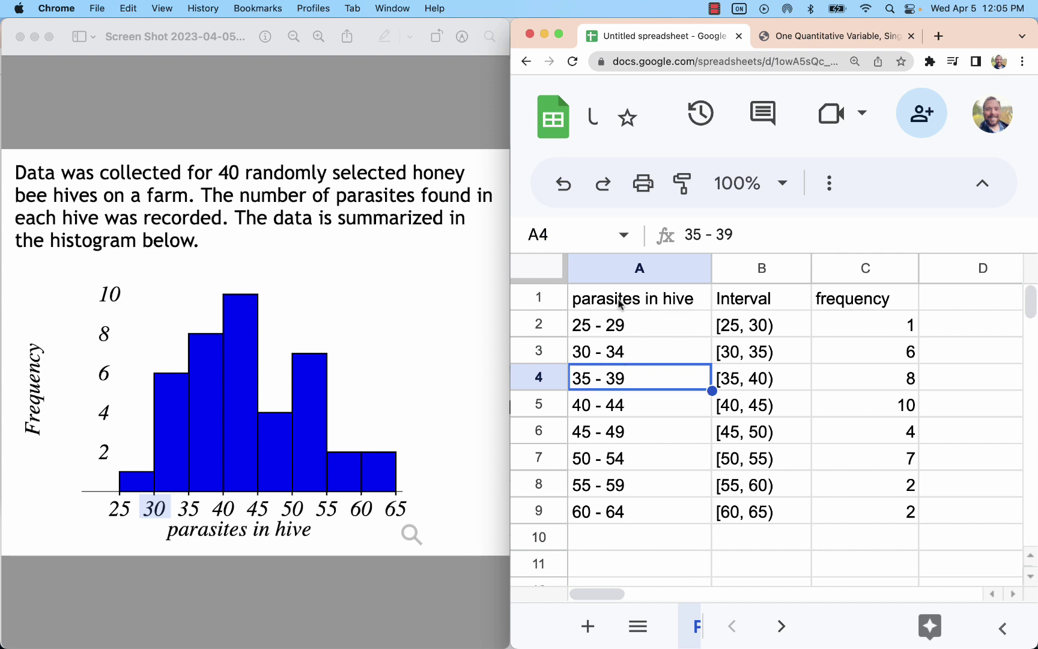
double_click(623, 519)
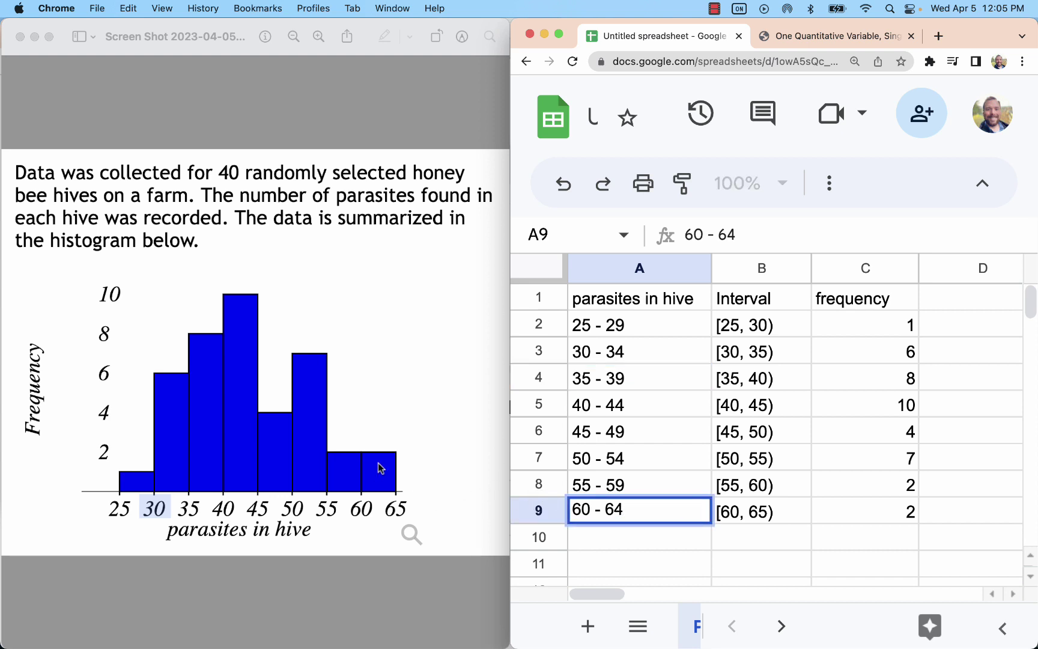
click(405, 515)
double_click(392, 508)
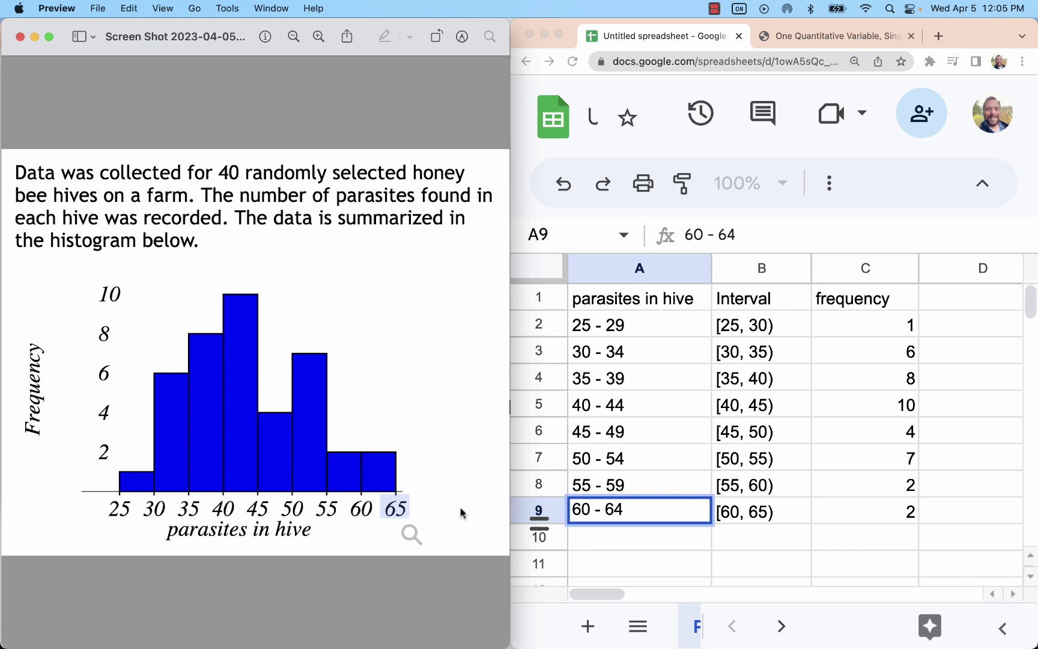
double_click(638, 514)
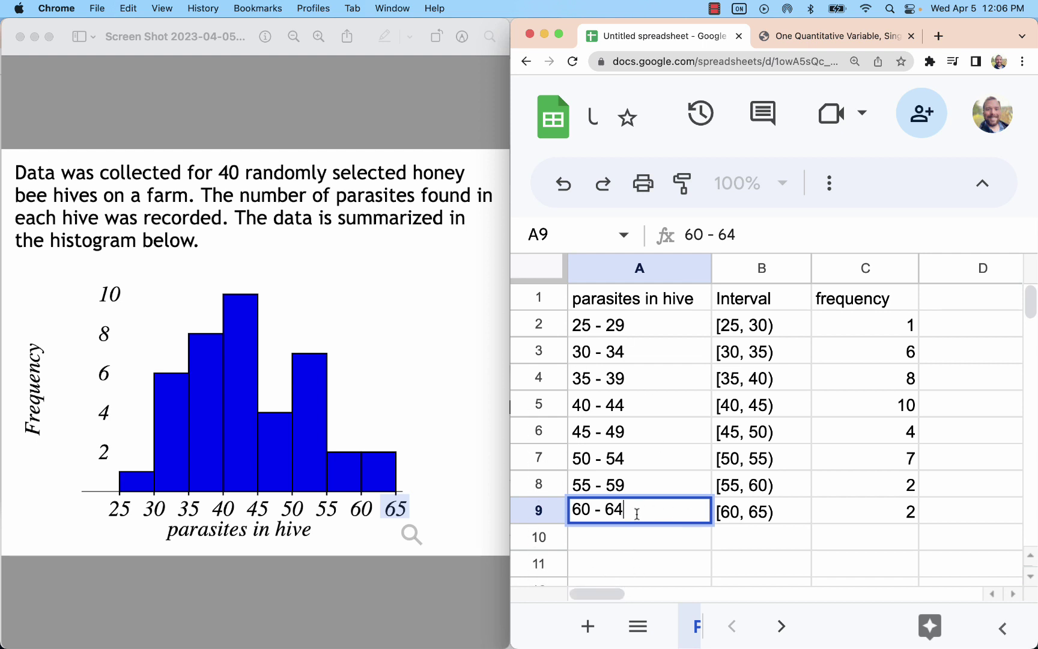
click(742, 271)
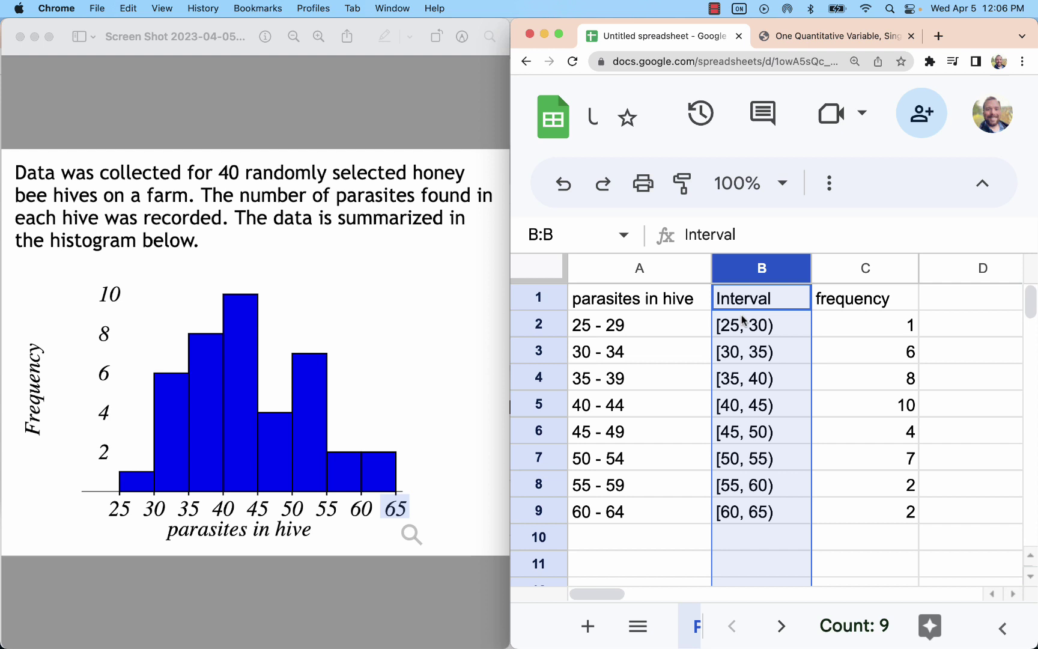
Inspect intervals [25, 30), [30, 35), [35, 40) and the 25 - 29 and 40 - 44 labels.
click(742, 331)
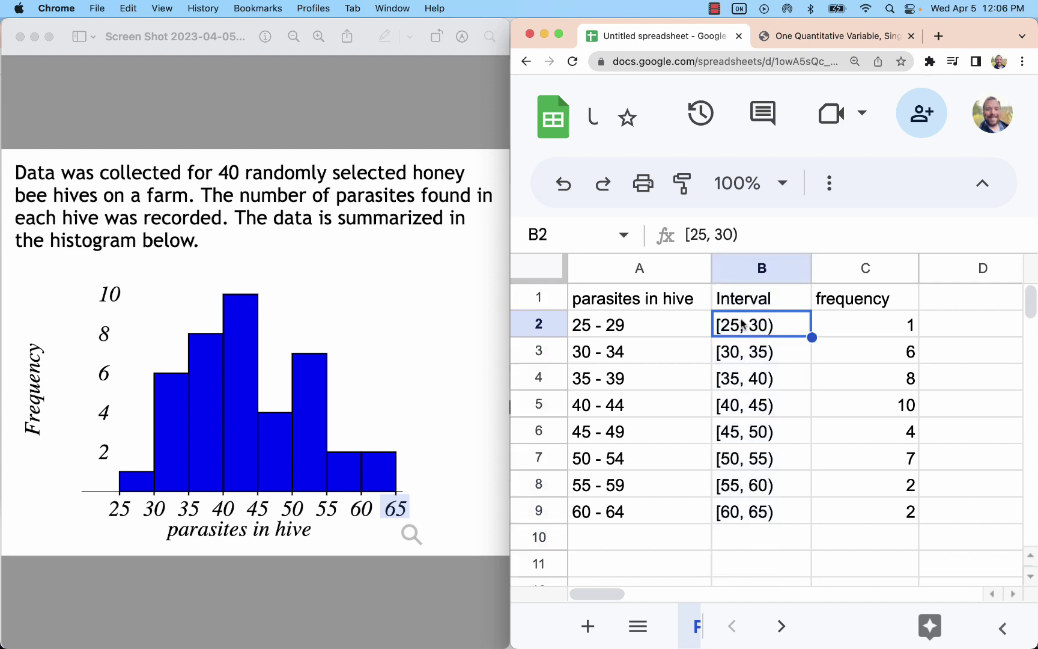
double_click(725, 327)
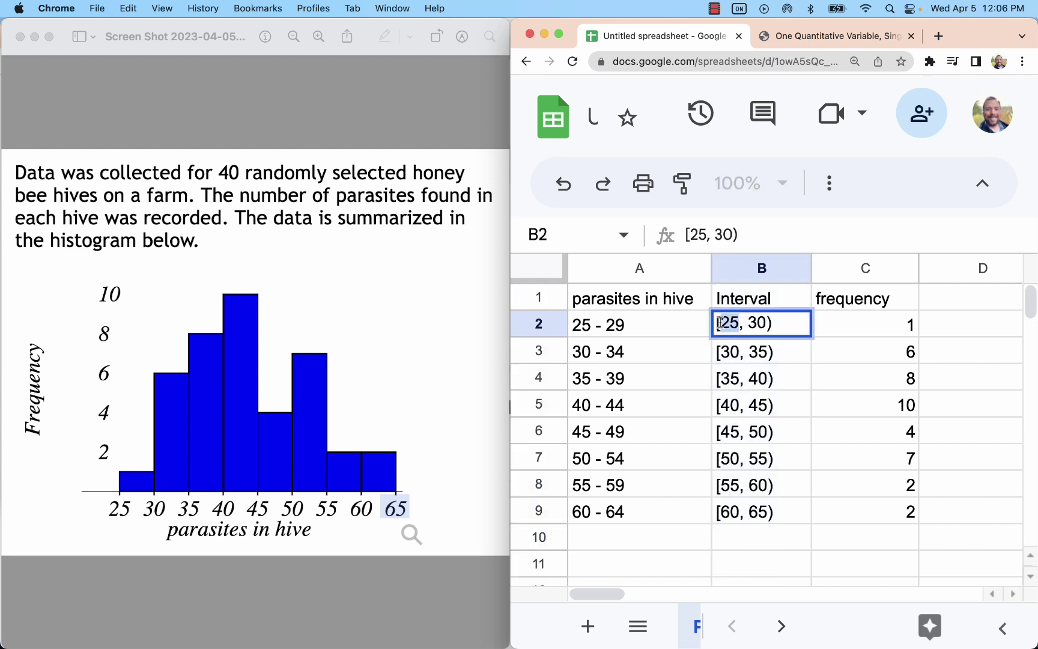
drag(740, 325, 789, 322)
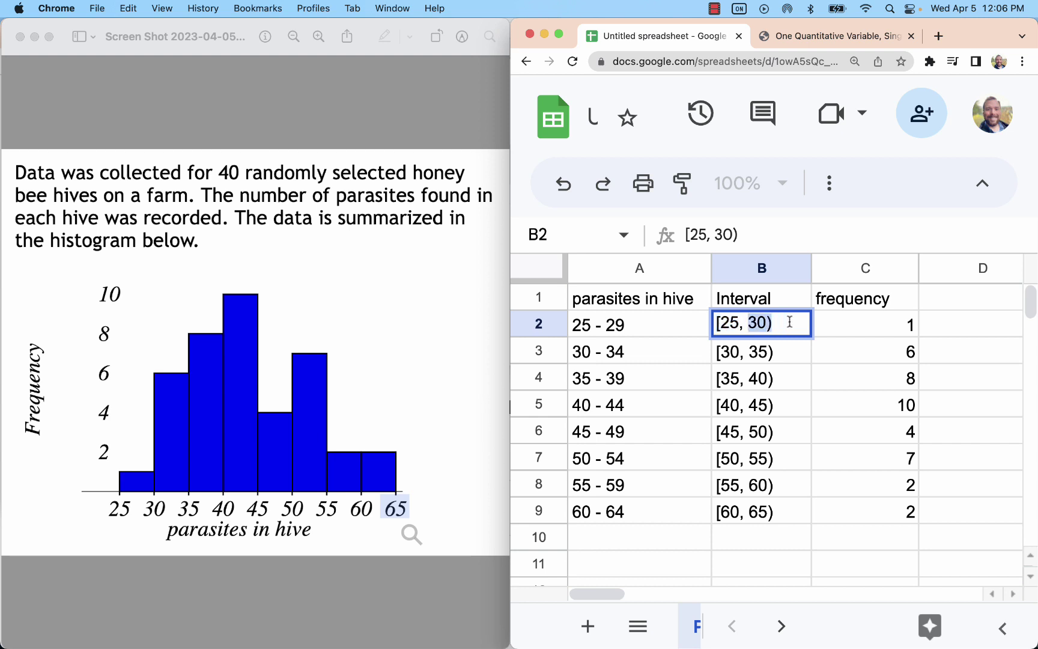
click(739, 349)
double_click(738, 349)
click(738, 349)
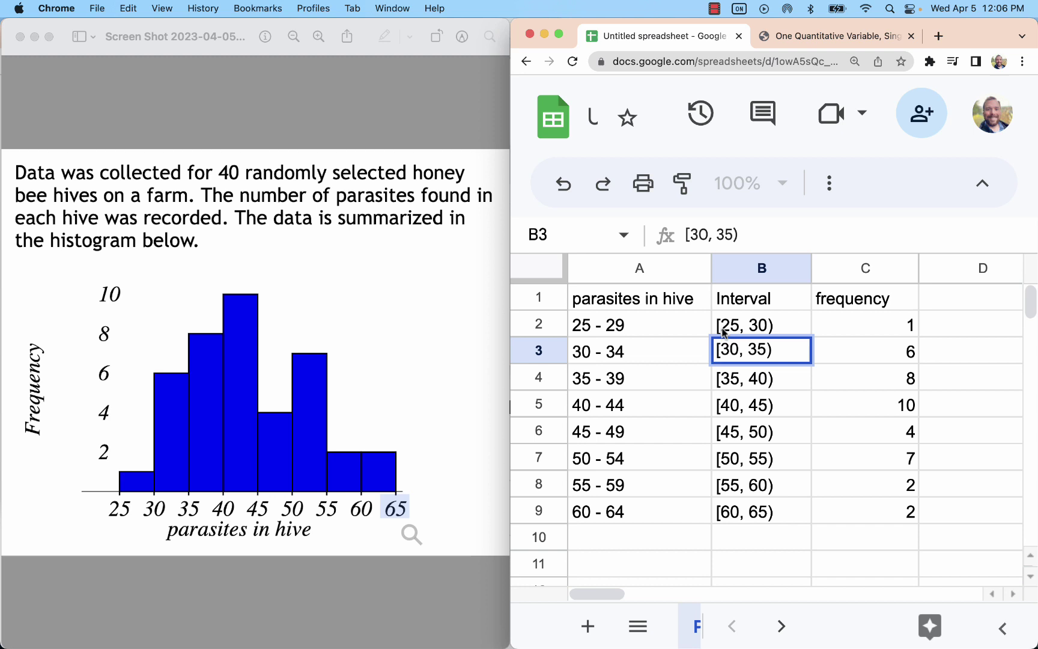
click(748, 383)
click(644, 331)
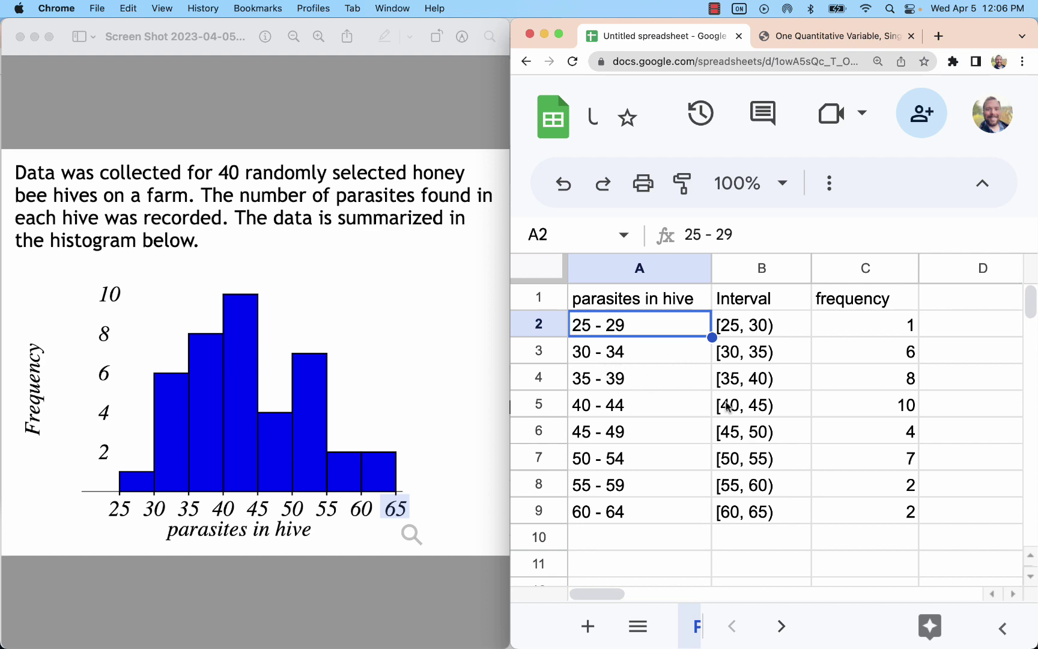
click(675, 403)
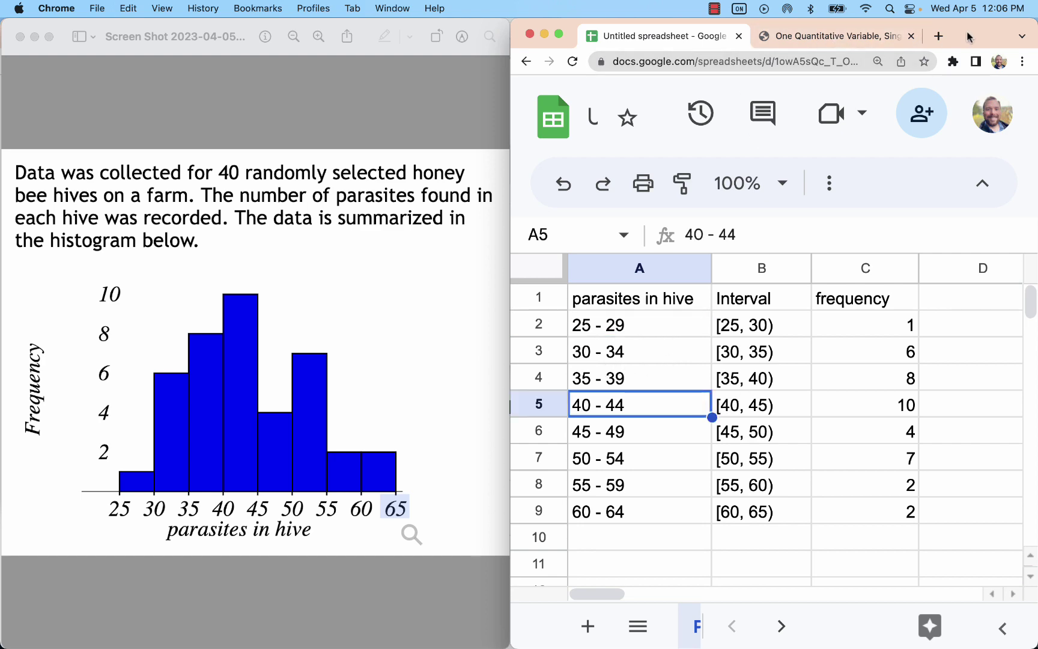
Maximize the sheet and check class labels and frequencies against the raw parasite values.
double_click(966, 31)
click(786, 402)
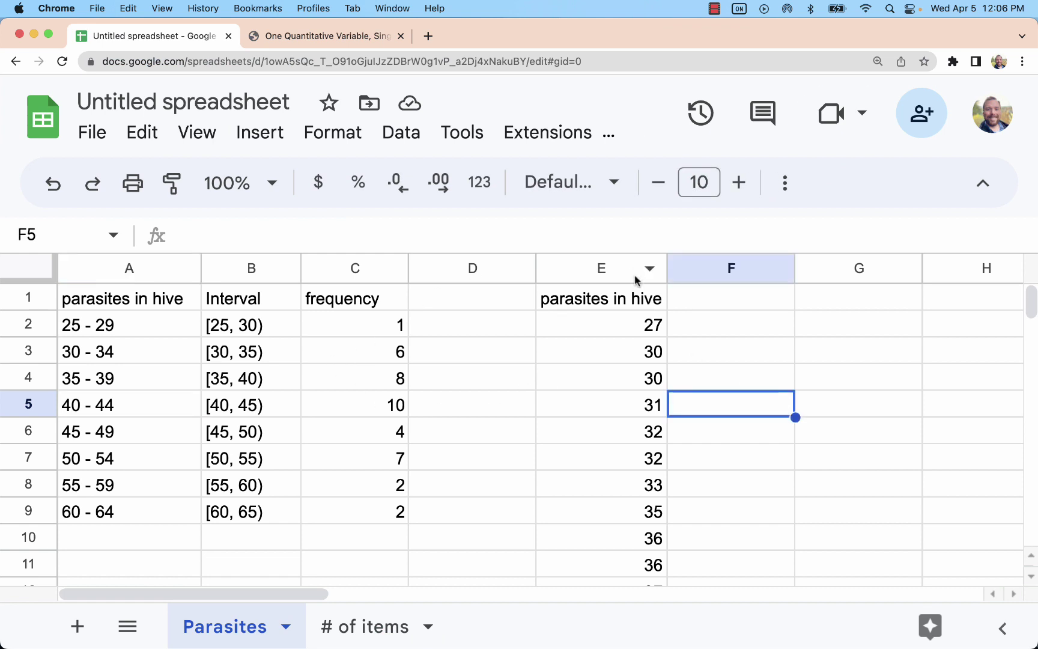
click(635, 277)
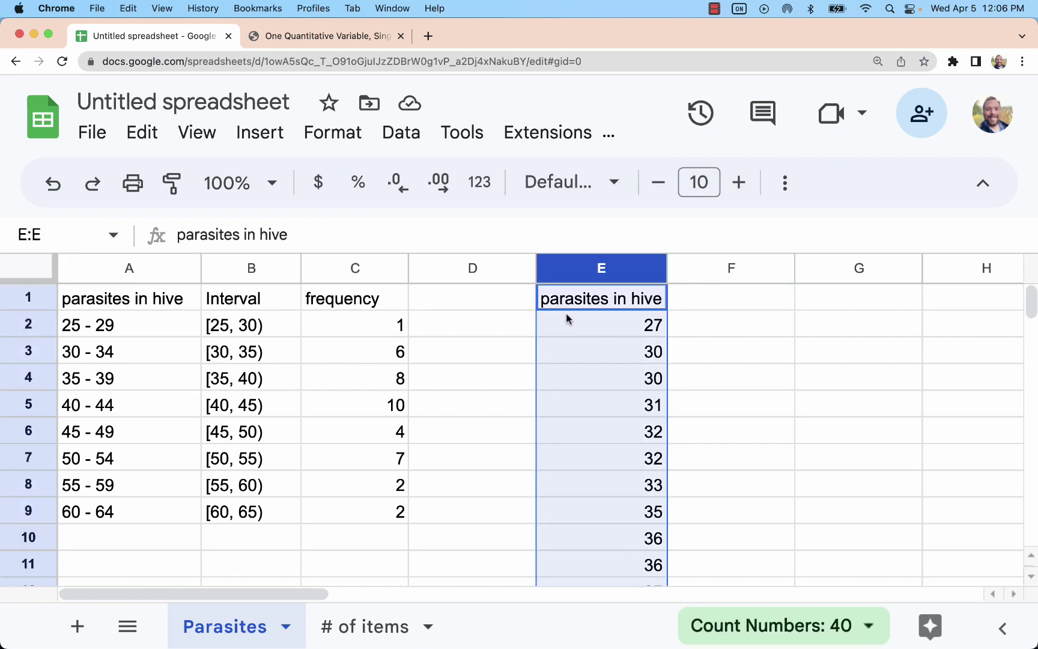
drag(310, 268, 180, 268)
click(544, 361)
click(382, 329)
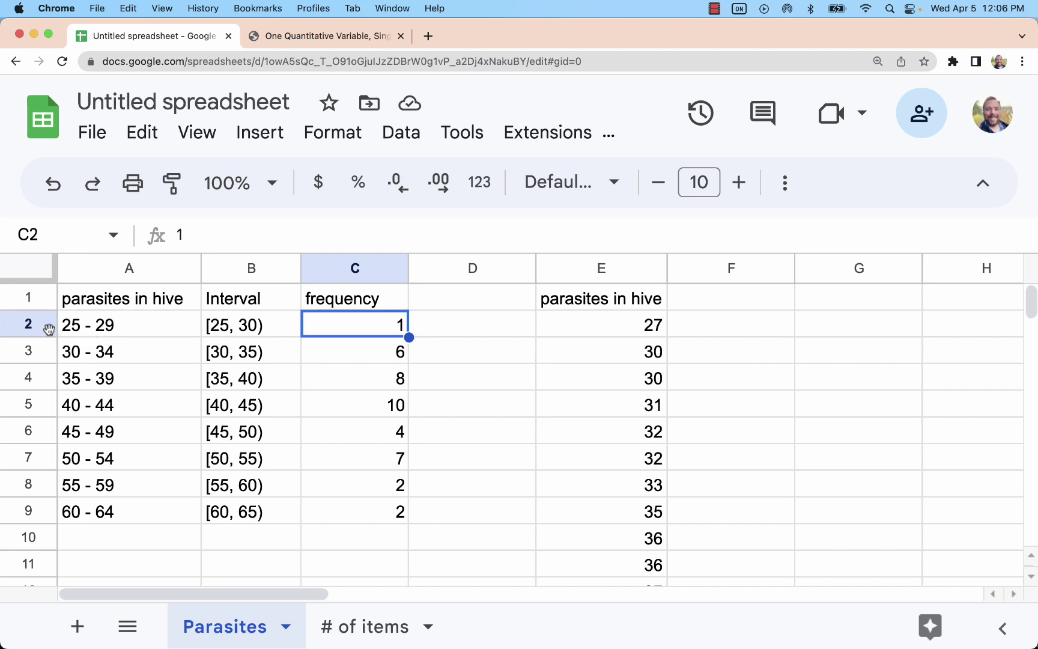
click(619, 328)
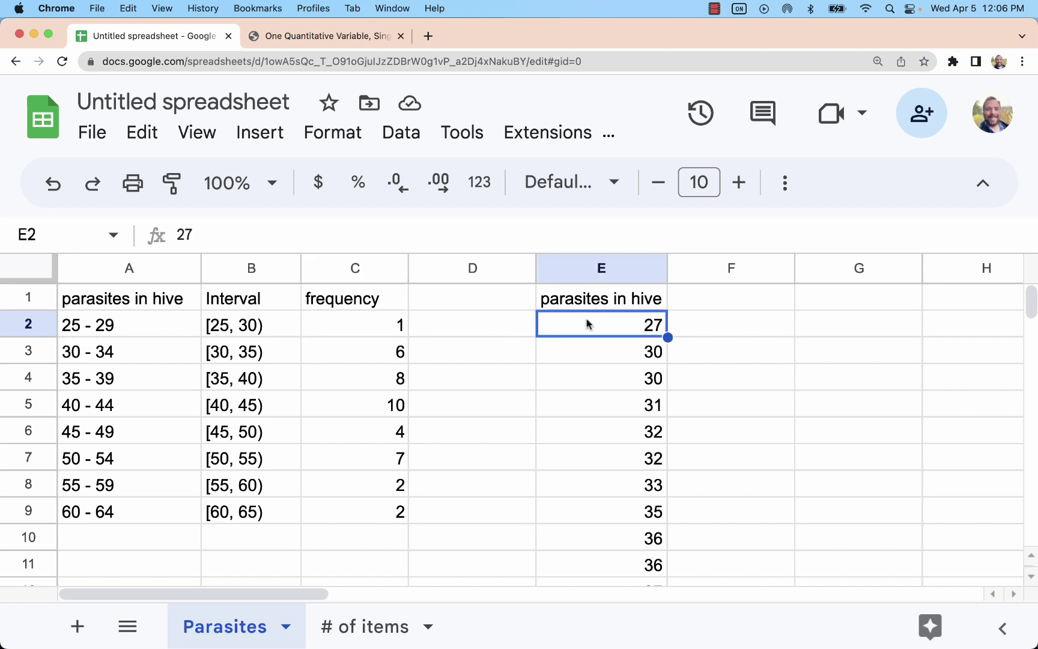
click(349, 353)
click(116, 355)
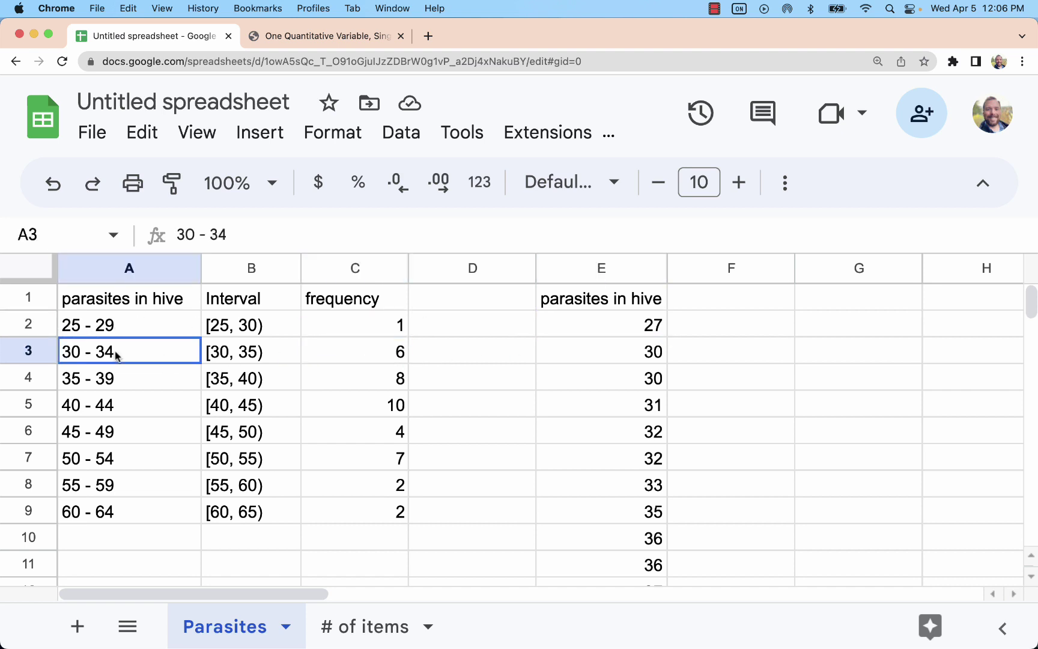
Select the raw values falling in the 30 - 34 and 35 - 39 classes to verify their counts.
drag(618, 360, 625, 486)
scroll(841, 468, down, 2)
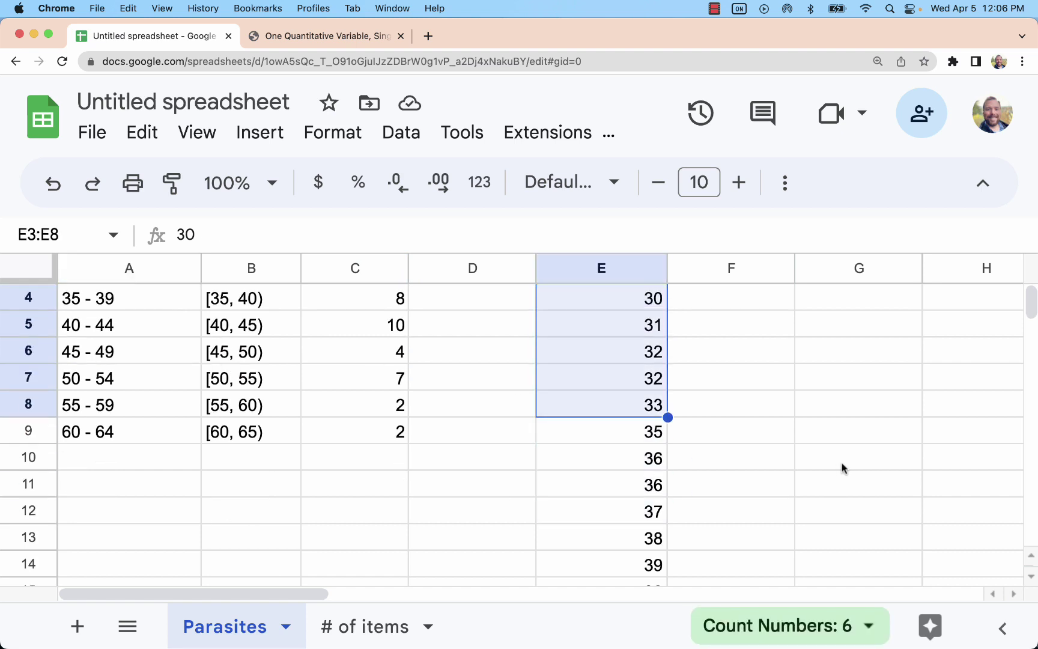
drag(628, 433, 624, 566)
click(503, 428)
scroll(769, 400, up, 2)
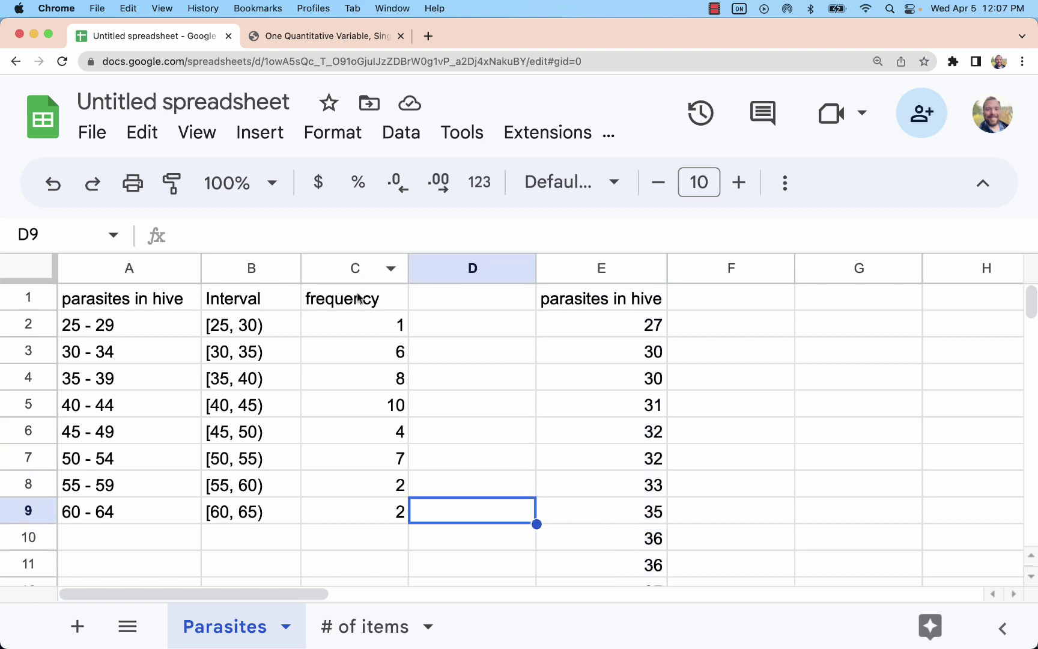
click(353, 276)
click(155, 272)
Select the 40 raw values E2:E41, from 27 down to 62, and copy them.
click(604, 328)
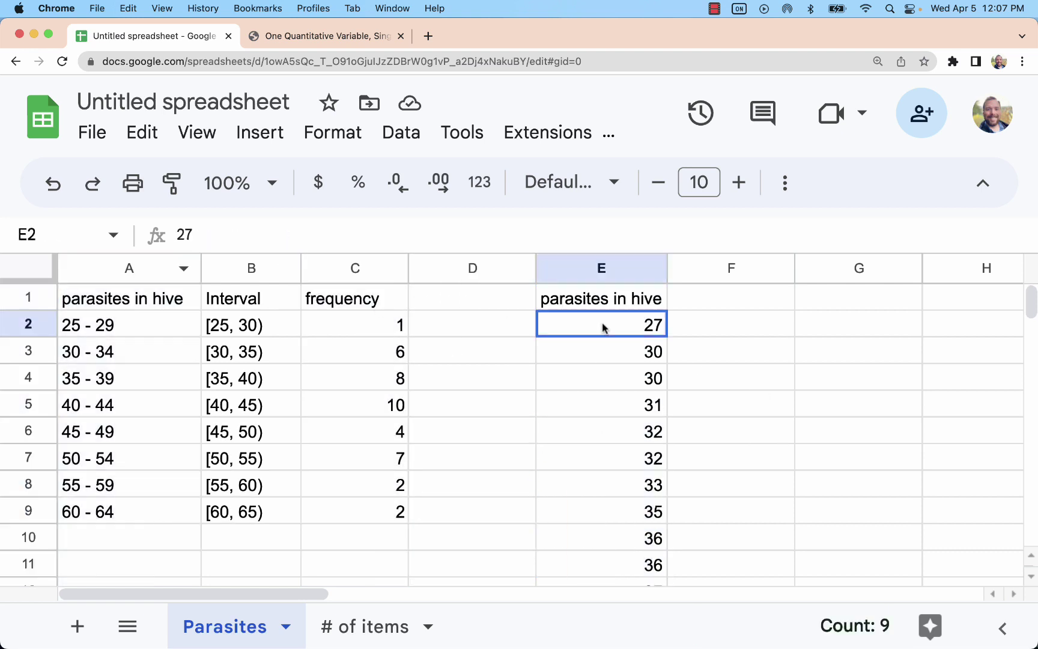
drag(604, 327, 637, 484)
key(super+c)
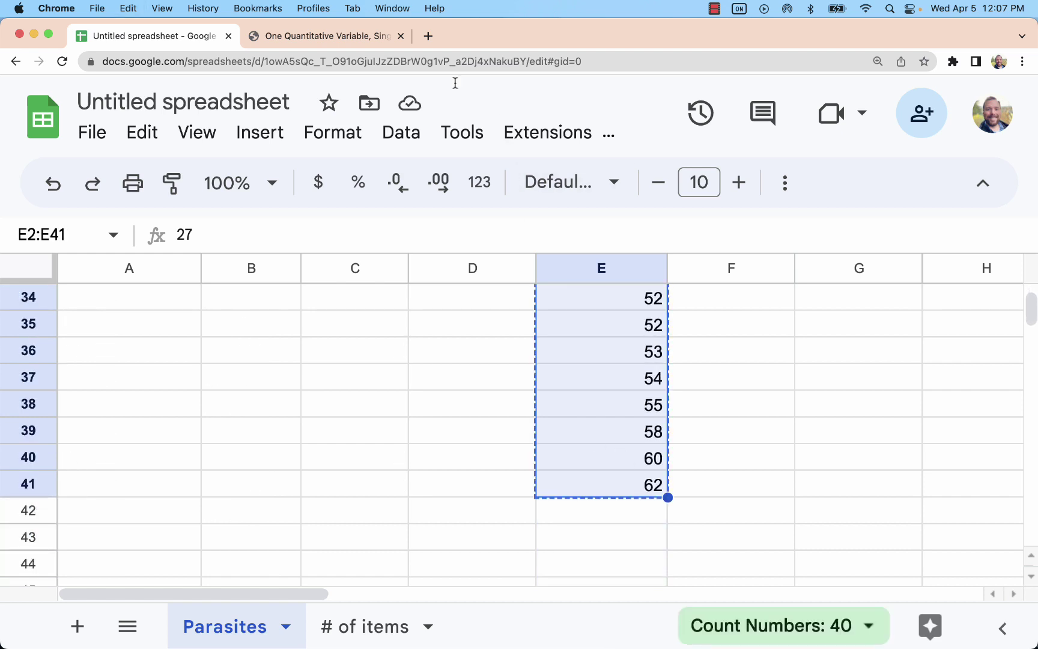
Open Stapplet's One Quantitative Variable, Single Group tool in a new tab.
click(345, 37)
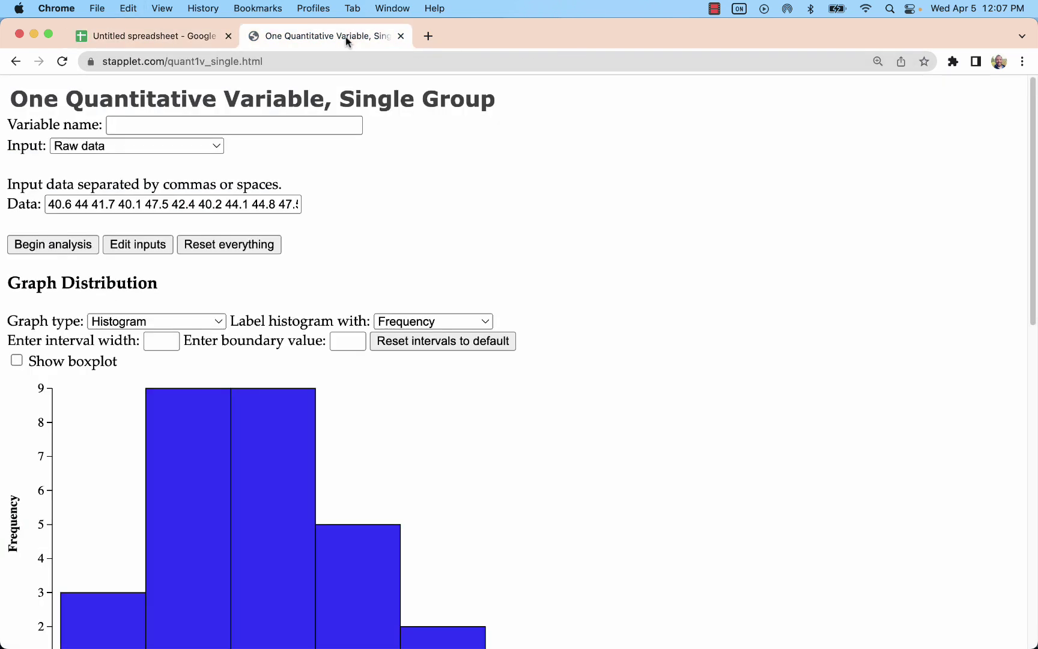
click(427, 36)
drag(445, 34, 297, 52)
text(st)
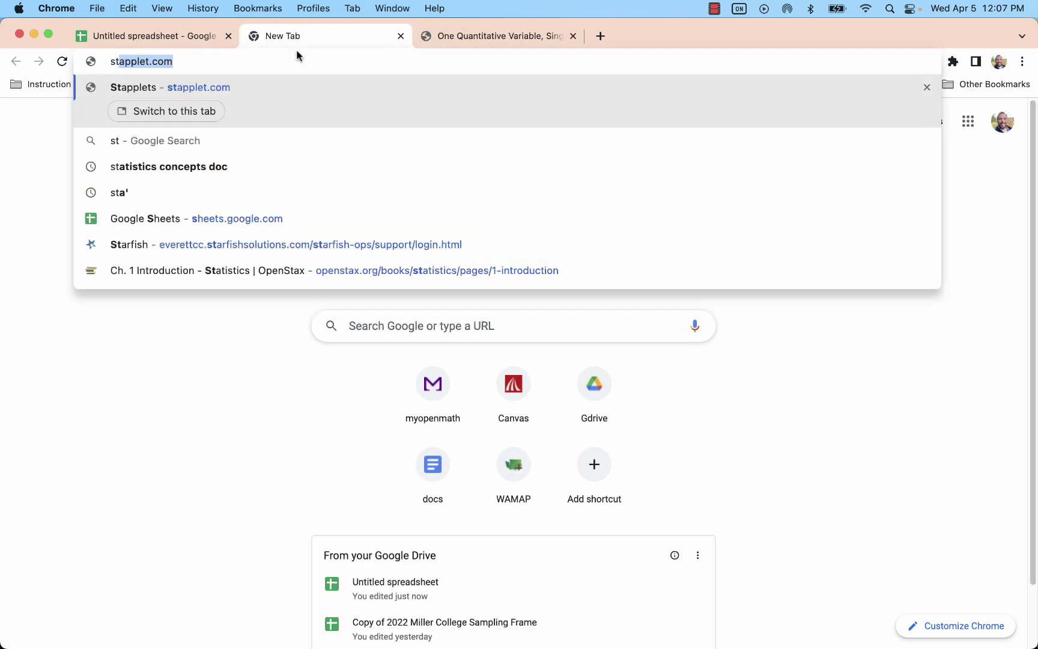
key(Return)
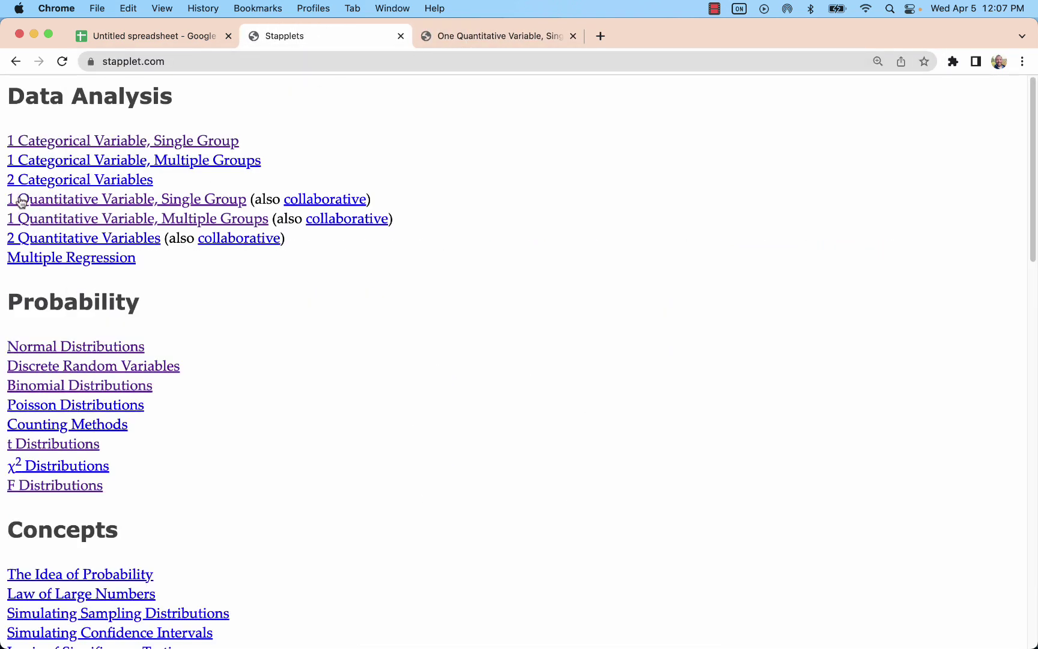
click(211, 200)
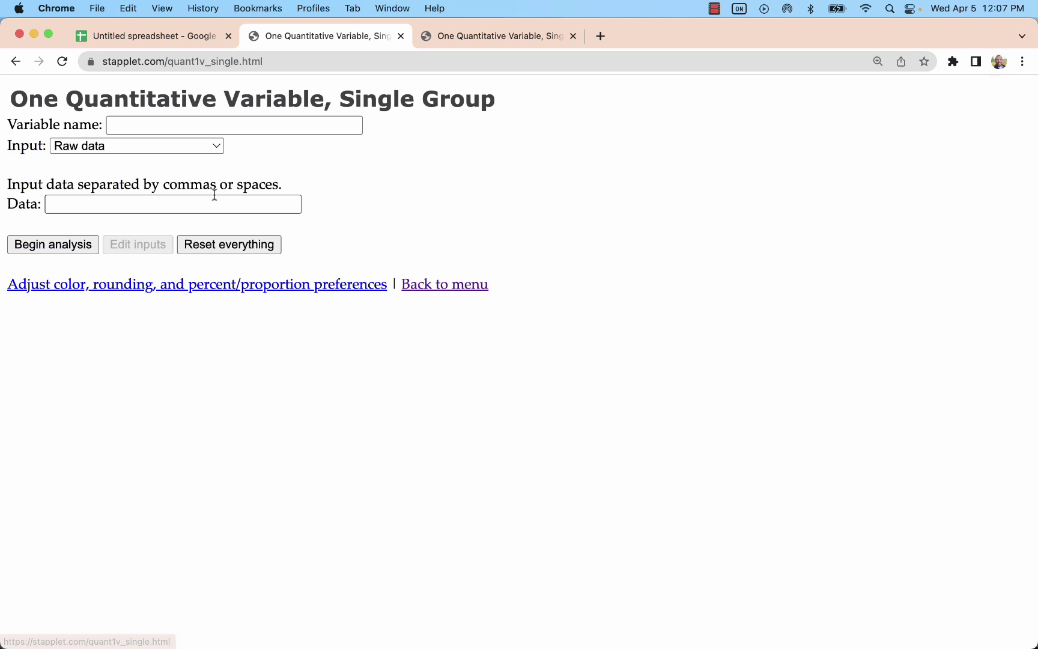
Paste the parasite counts as data, name the variable '# of parasites in hive', and begin analysis.
click(126, 206)
key(super+v)
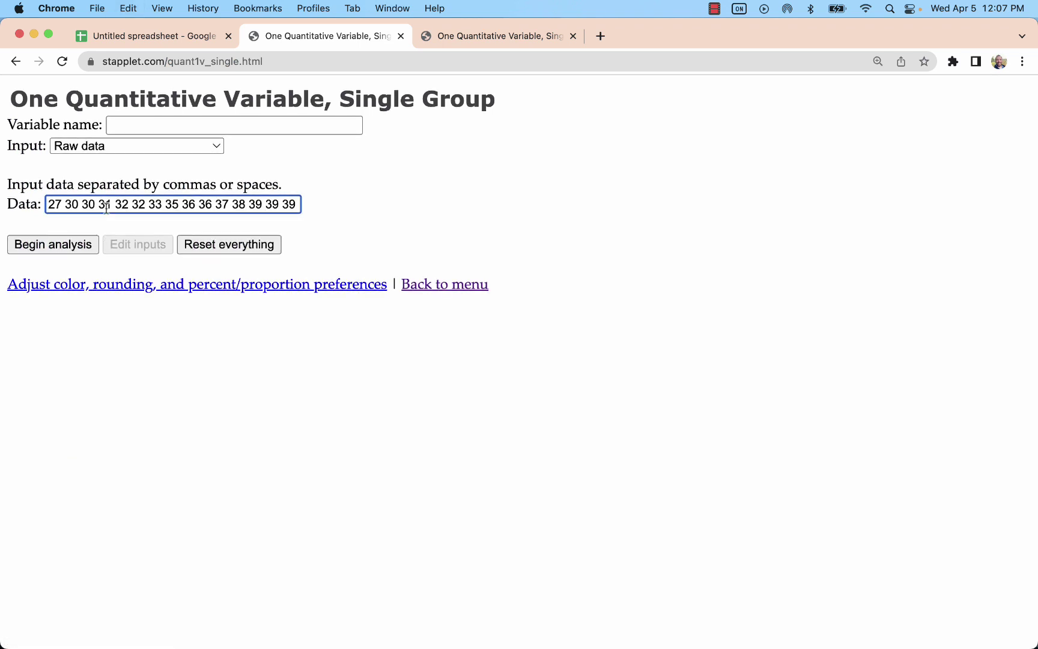
click(132, 125)
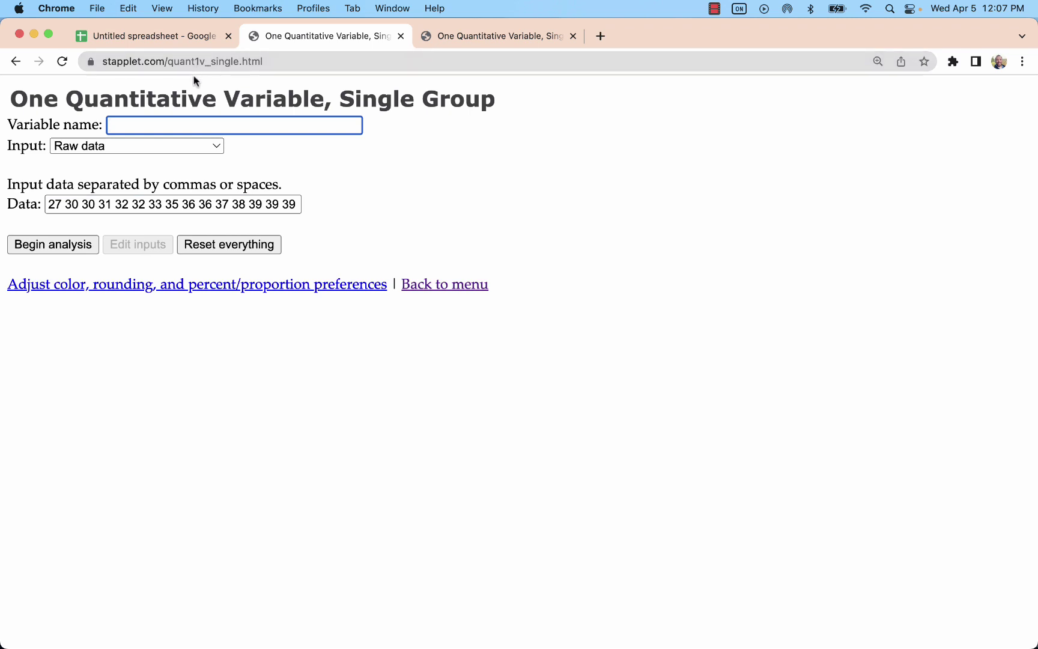
text(# of parasites in hive)
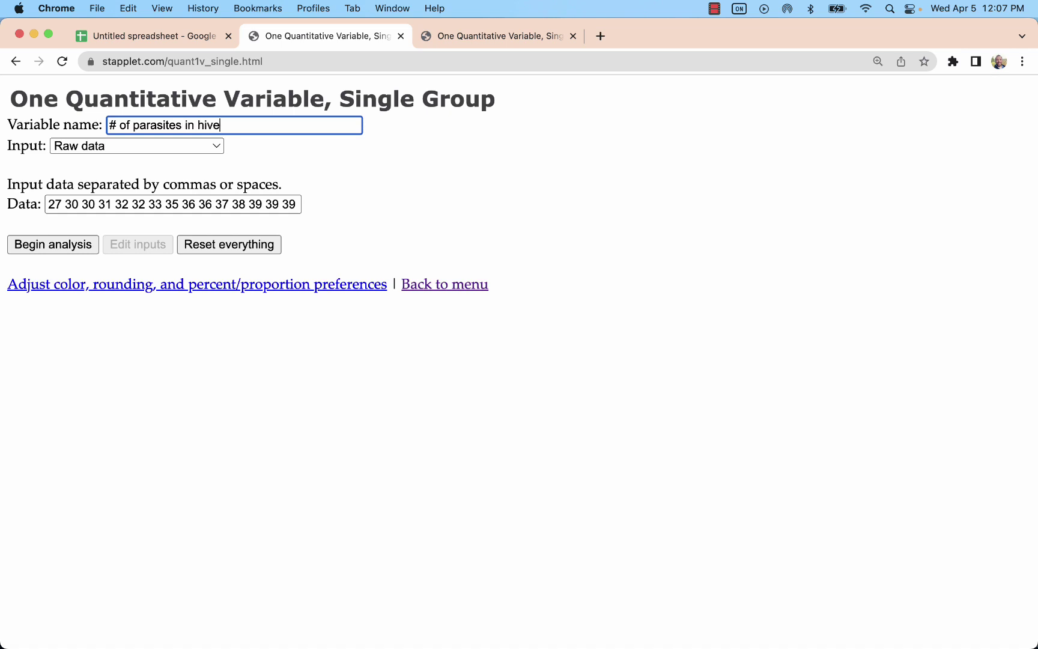
click(353, 192)
click(24, 246)
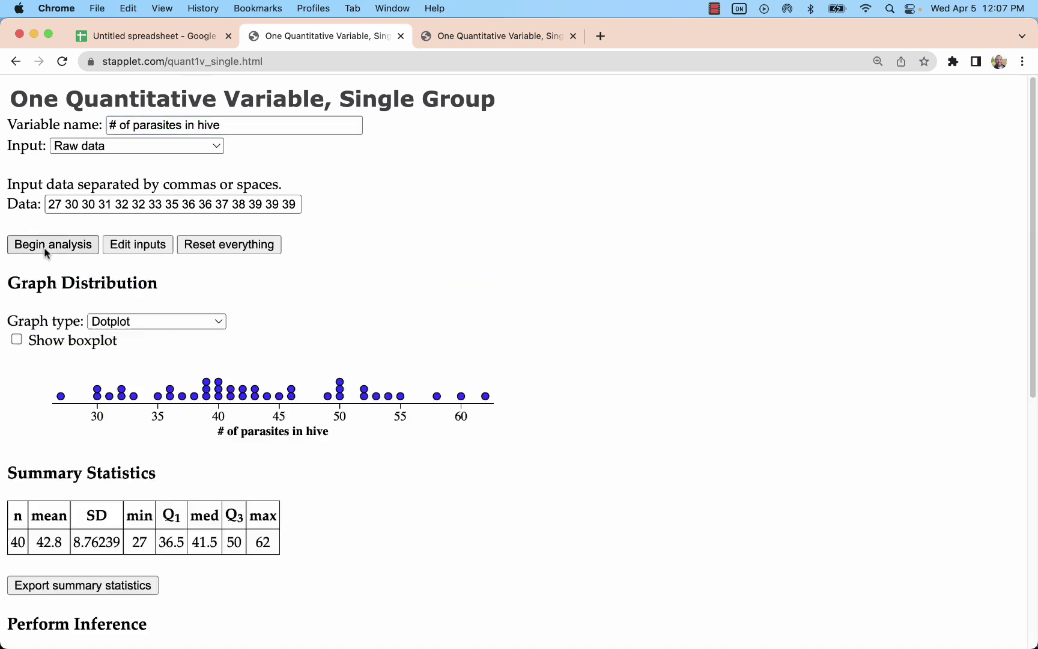
Switch the graph type to Histogram and compare its 25–65 bars against the screenshot.
scroll(537, 261, down, 2)
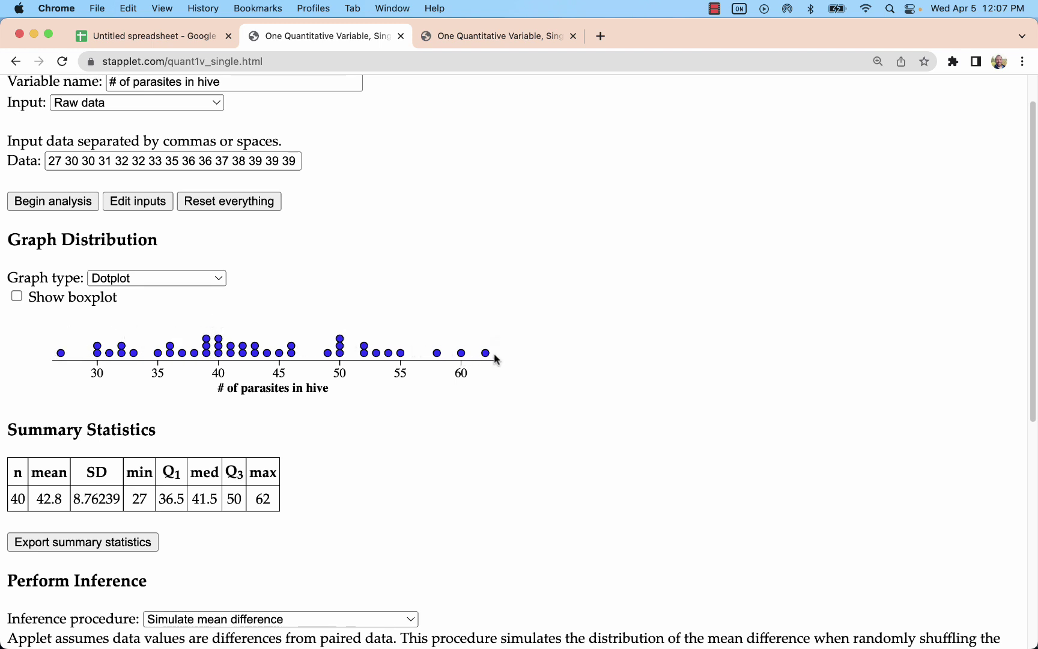
click(180, 277)
click(173, 296)
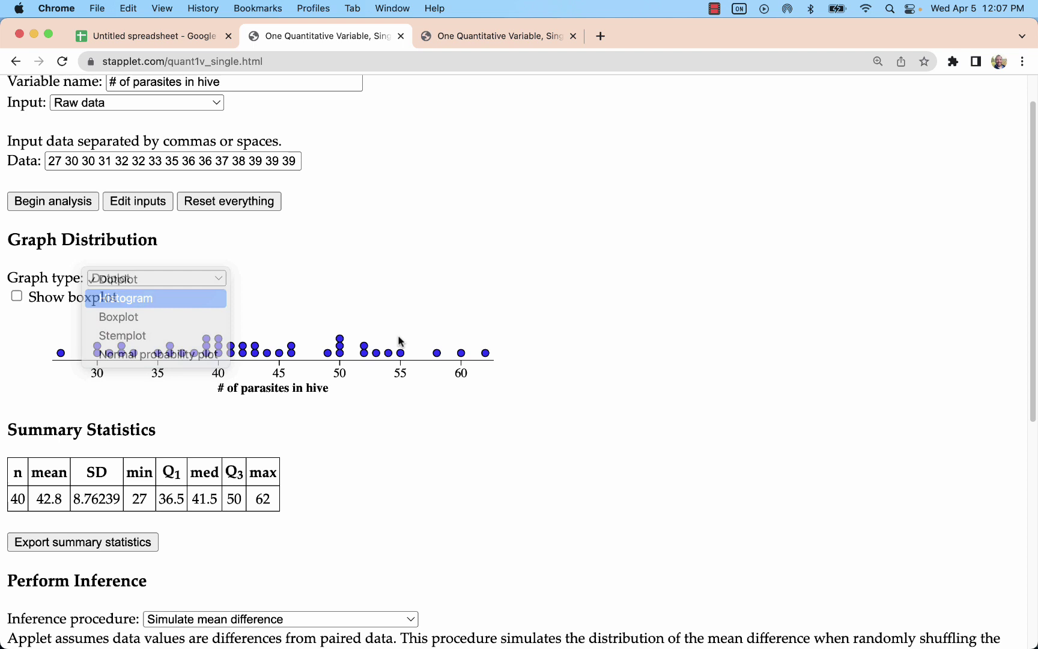
scroll(515, 368, down, 1)
scroll(515, 369, down, 3)
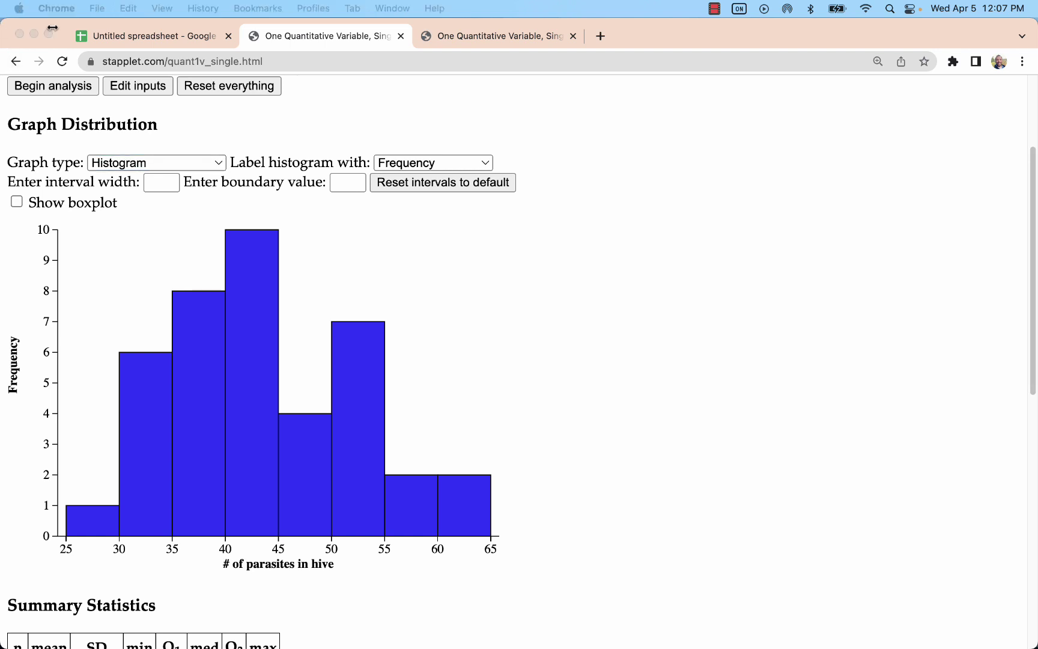
drag(2, 24, 455, 61)
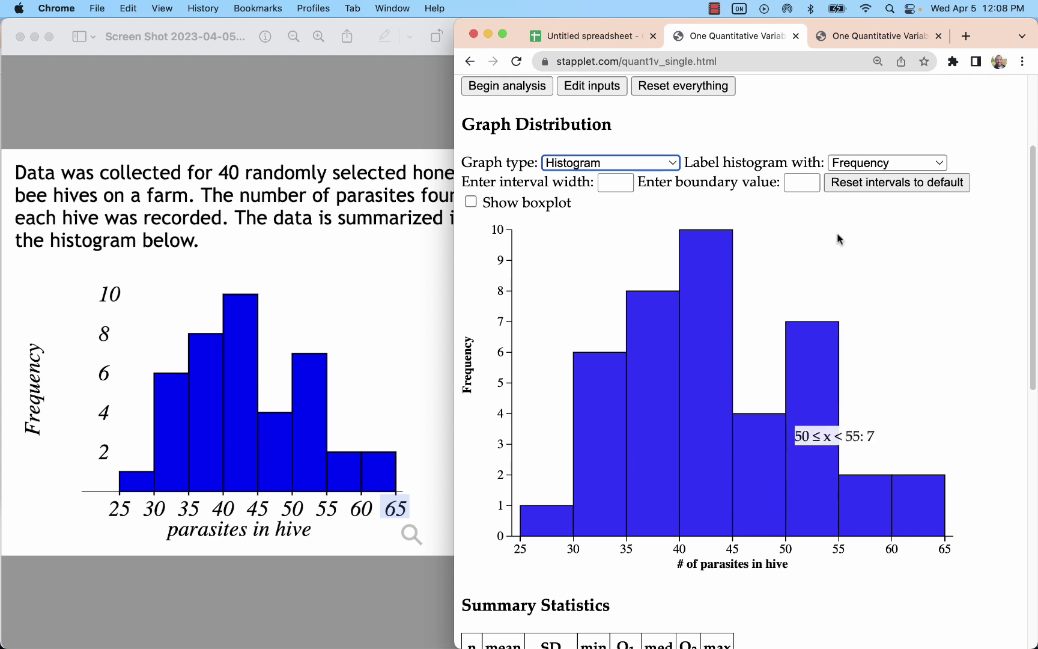
double_click(986, 37)
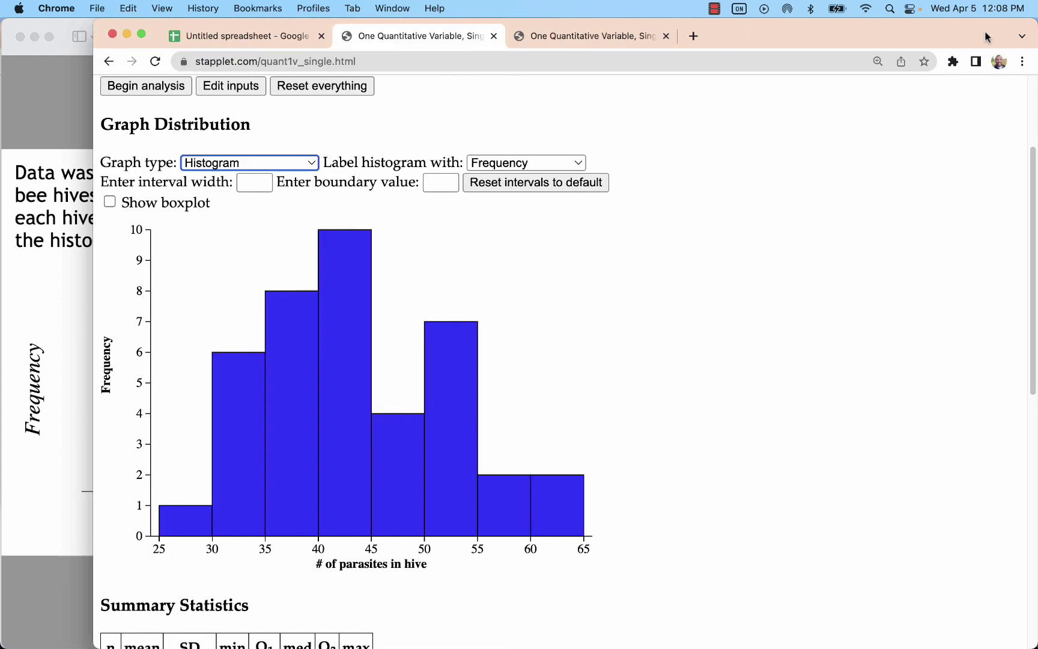
Set the histogram boundary value to 27 and read the bar counts 4, 6, 10, 8, 4, 5, 2, 1.
click(161, 182)
click(342, 181)
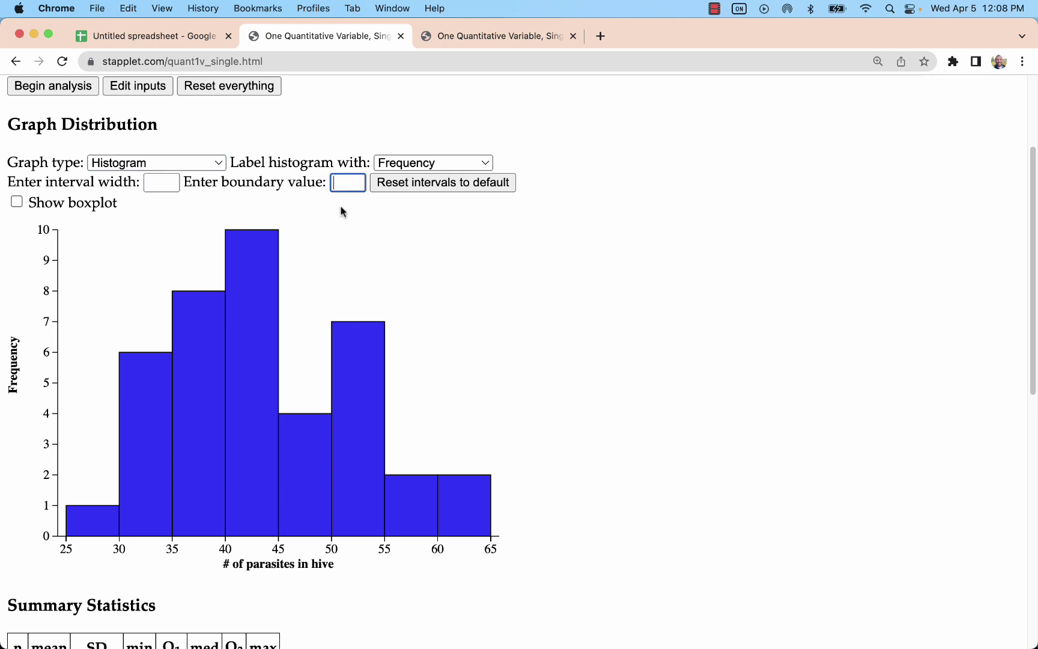
text(27)
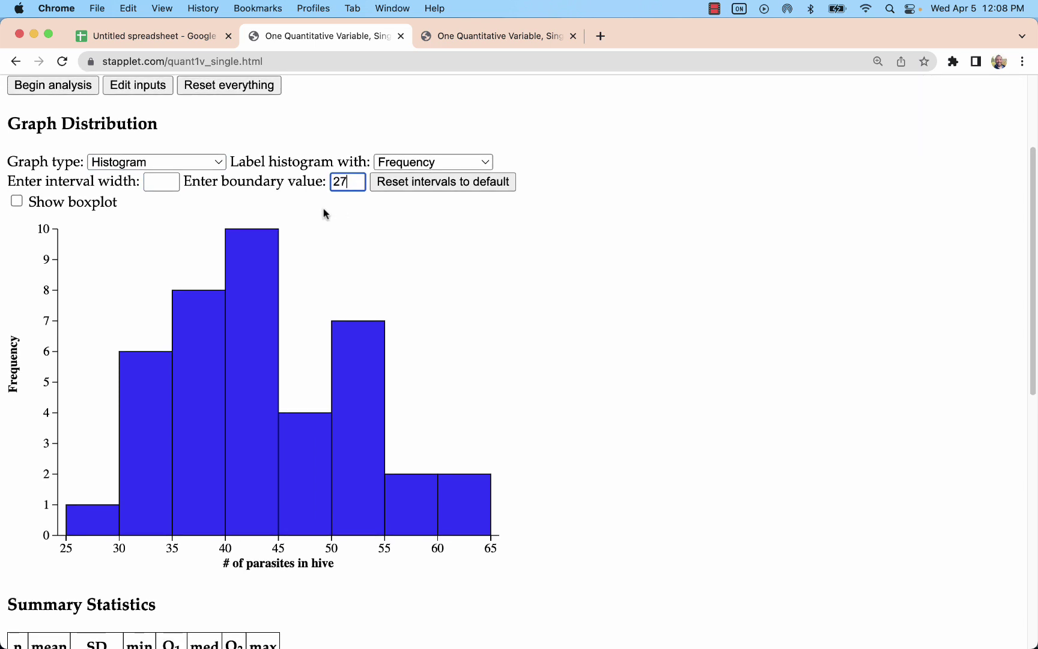
key(Return)
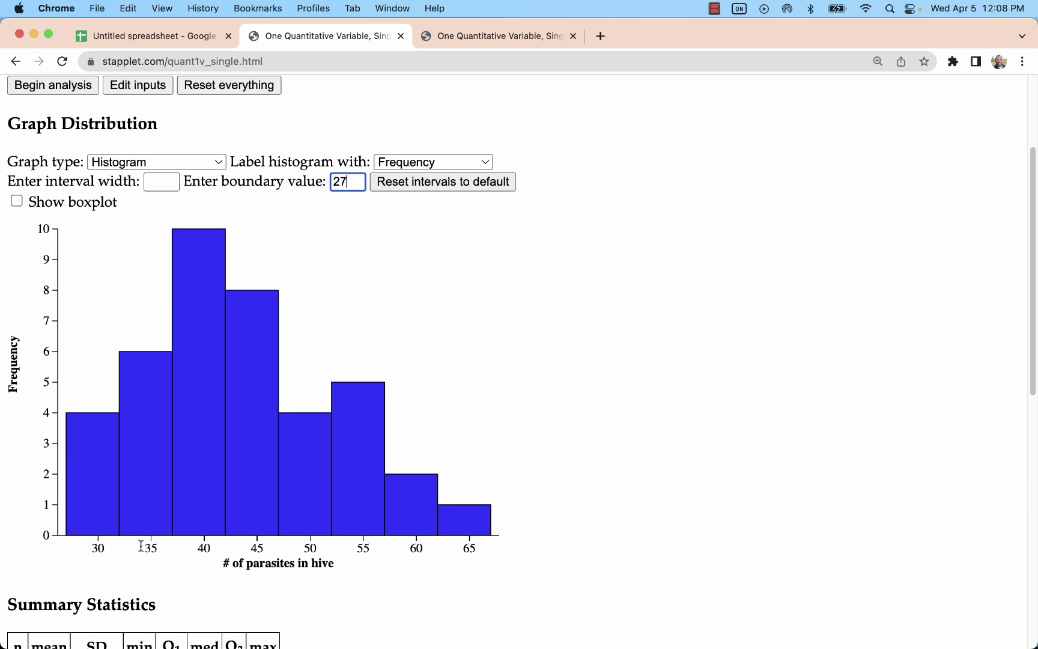
mouse_move(92, 464)
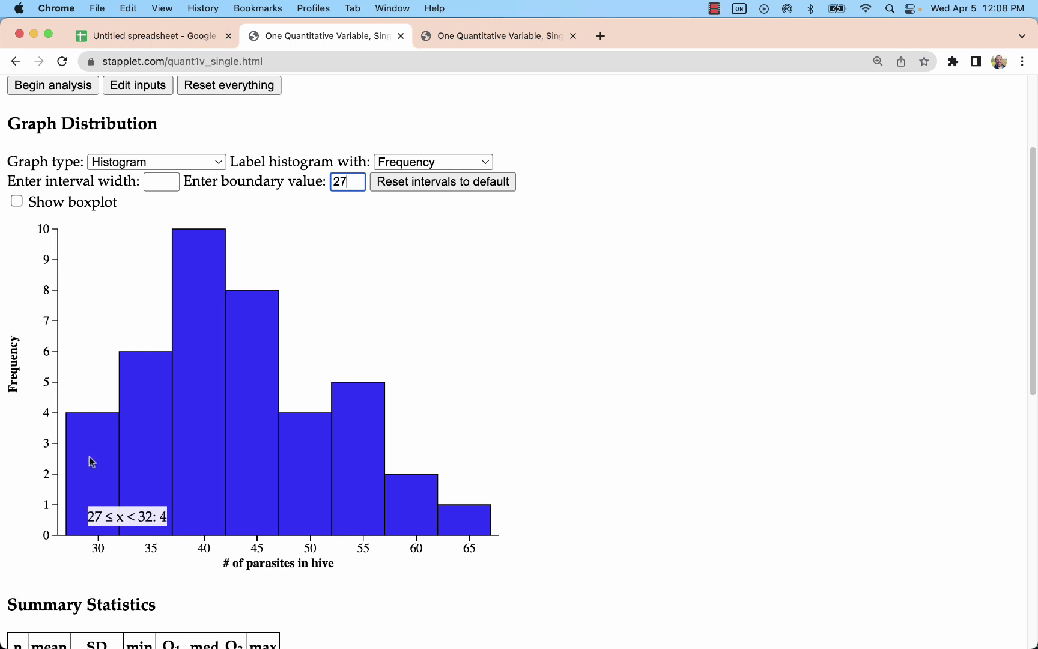
mouse_move(142, 456)
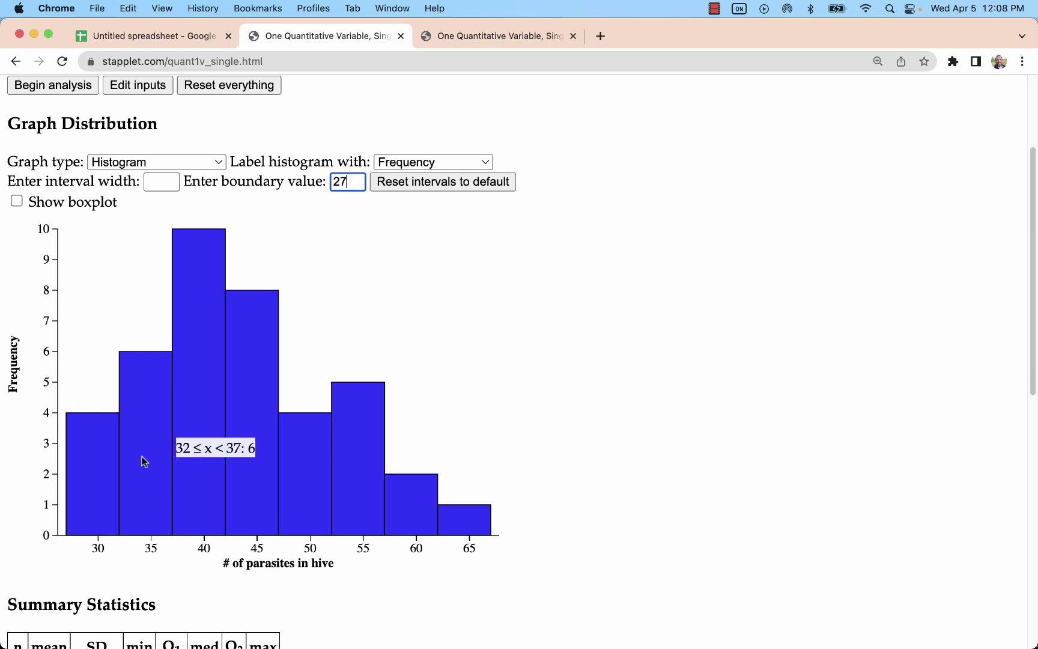
mouse_move(210, 460)
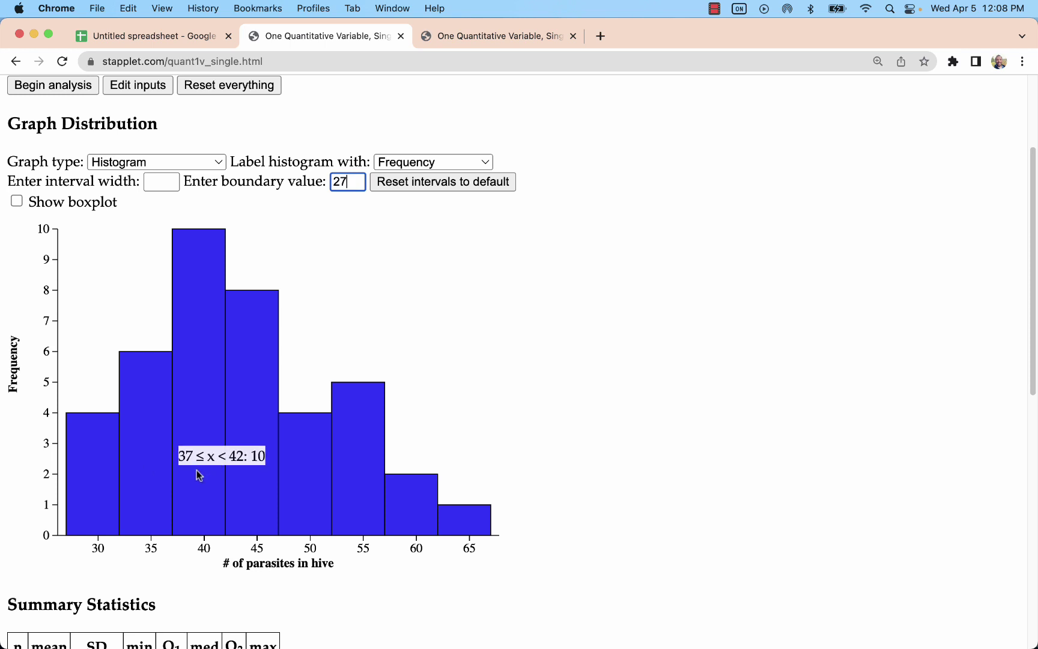
mouse_move(264, 500)
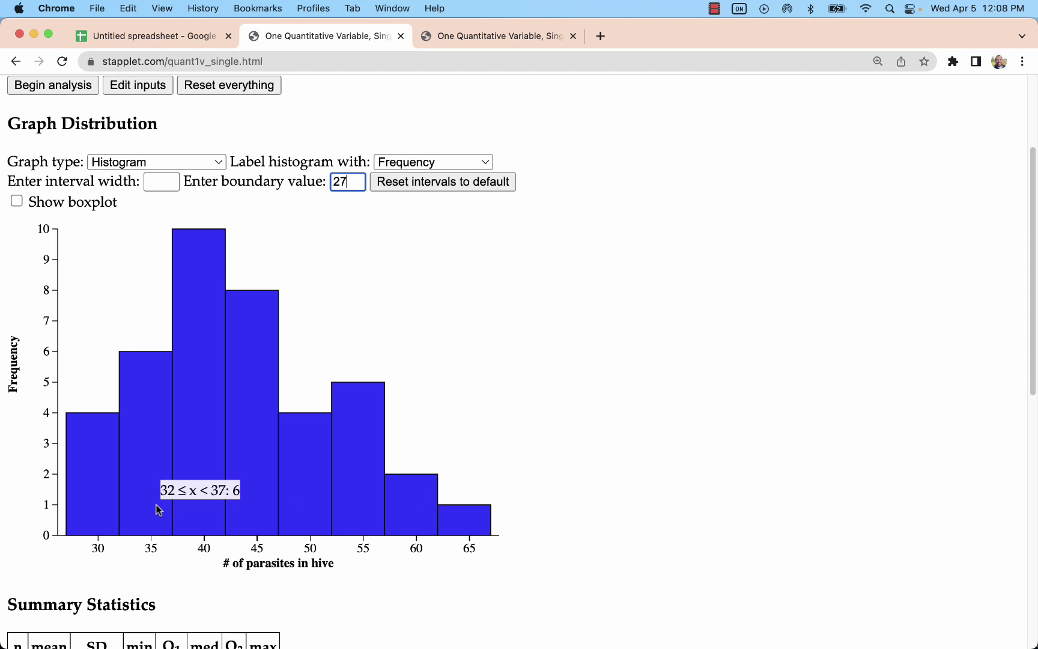
mouse_move(202, 495)
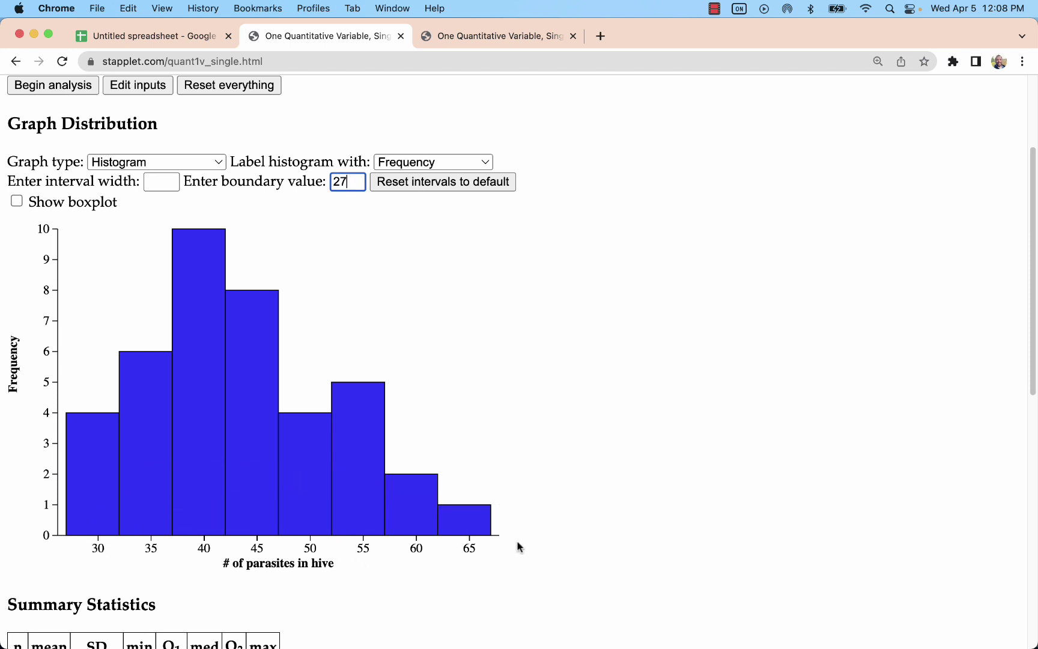
Try histogram interval widths of 3, 6 and 7.
click(166, 182)
text(3)
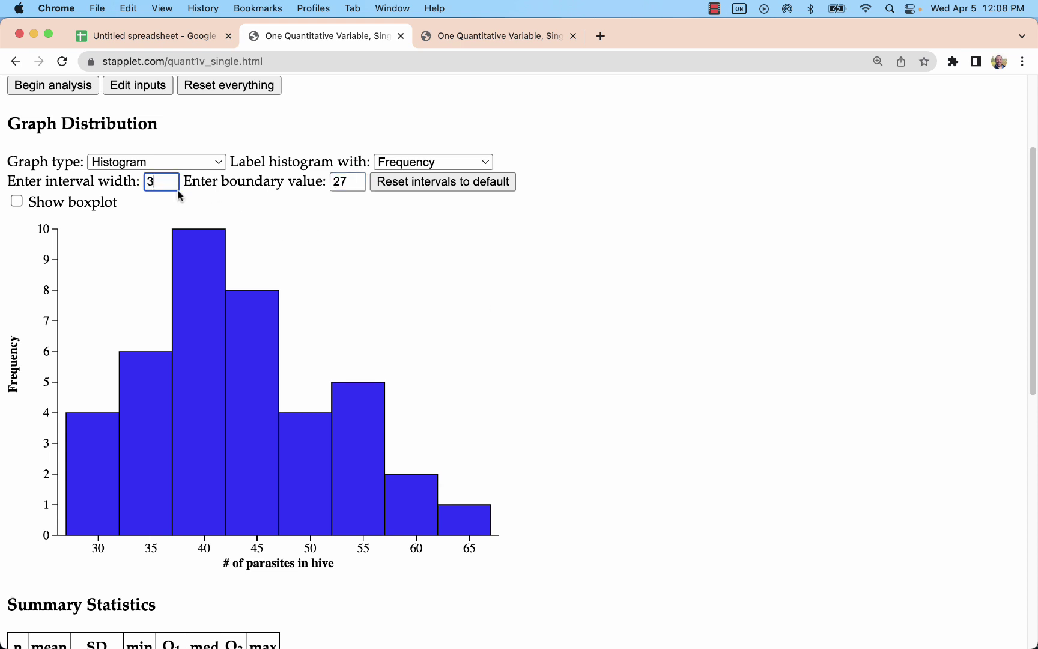
key(Return)
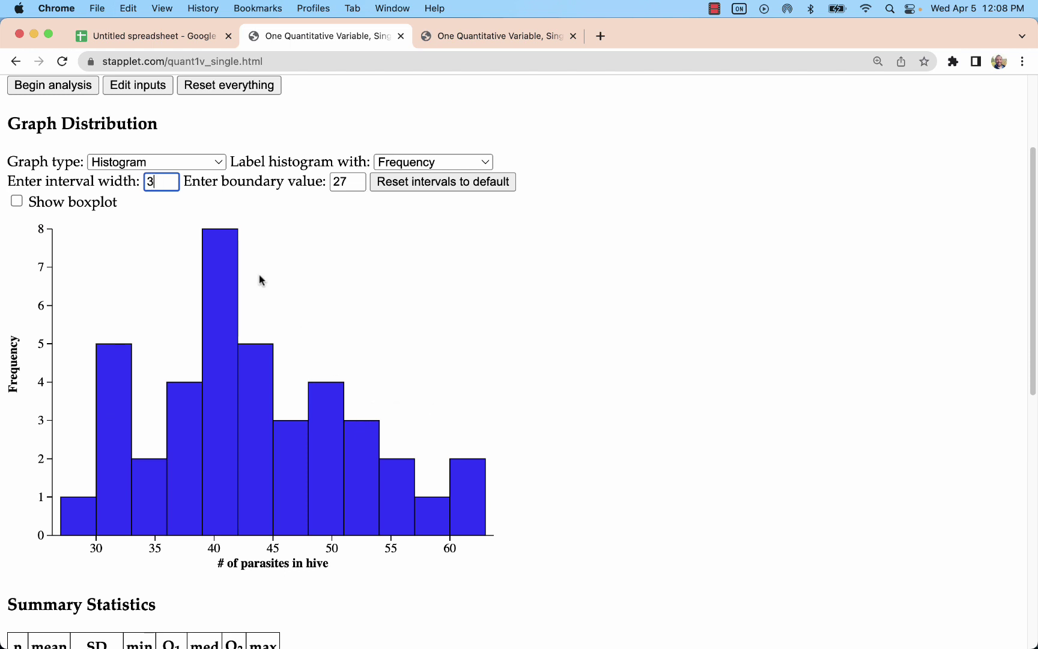
key(BackSpace)
text(6)
key(Return)
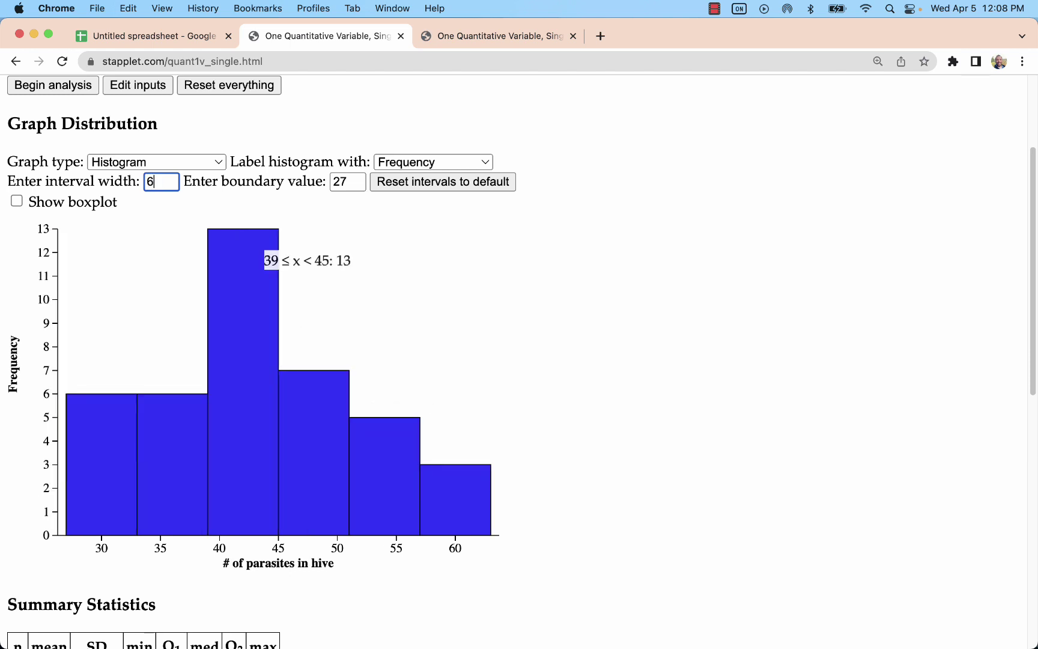
key(BackSpace)
text(7)
key(Return)
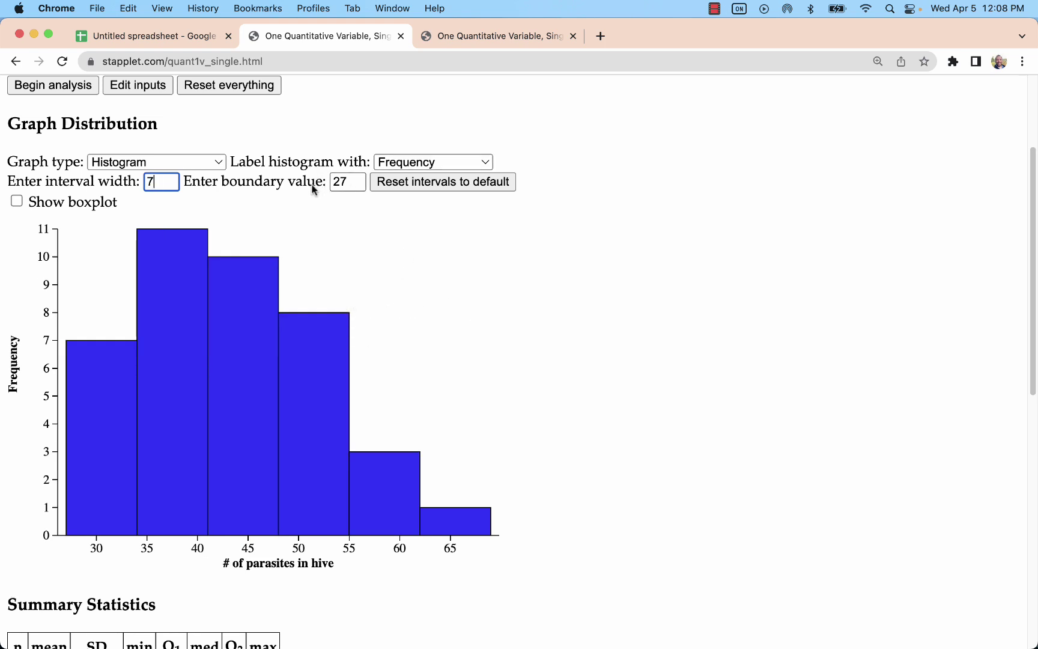
Try widths 8 and 9, then settle on an interval width of 2.
key(BackSpace)
text(8)
key(Return)
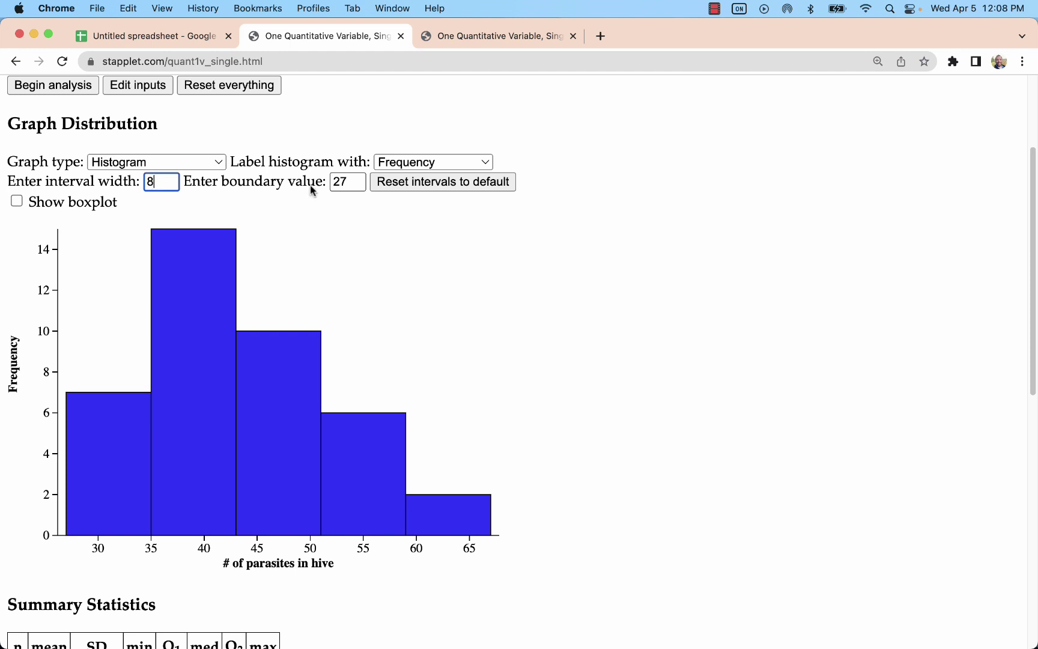
text(9)
key(Return)
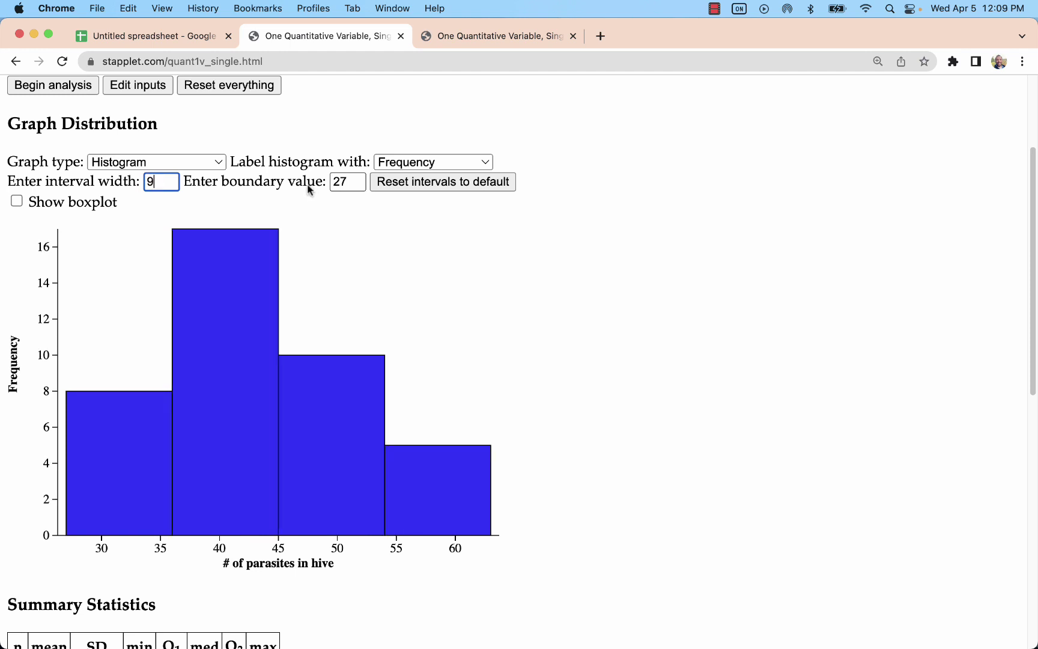
key(BackSpace)
text(2)
key(Return)
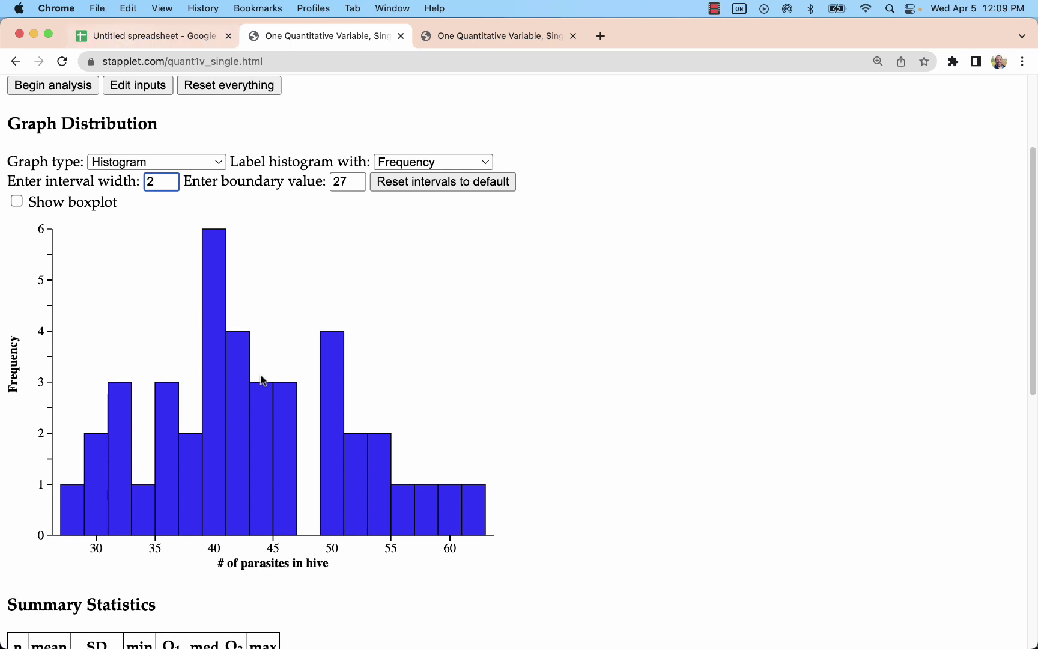
Show the # of items sheet in a narrowed Chrome window beside the histogram screenshot.
click(180, 40)
key(ctrl+Up)
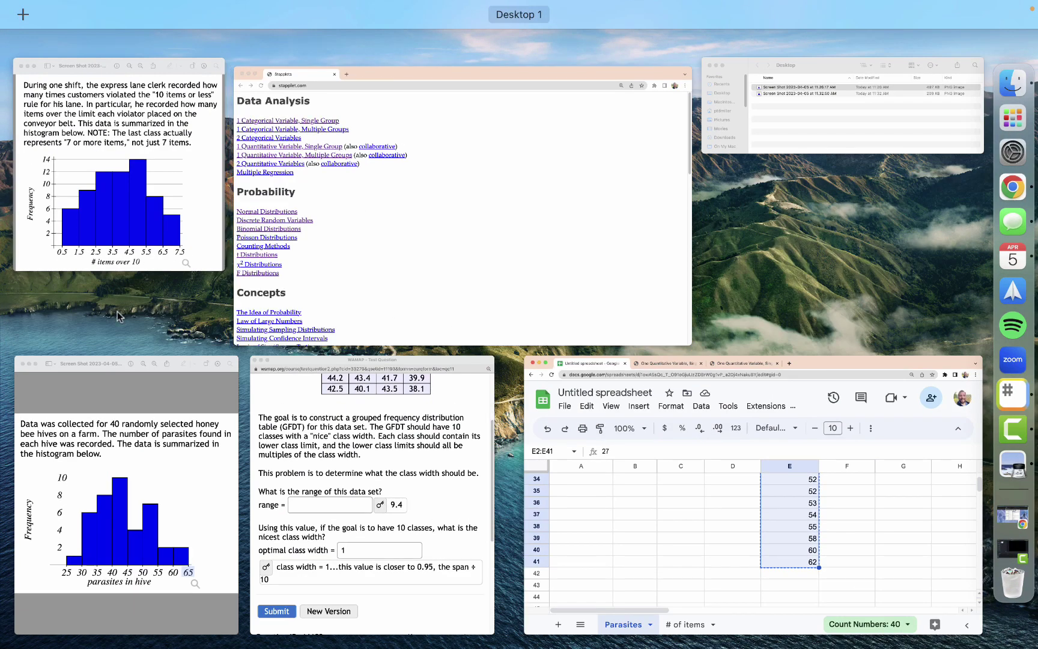
click(151, 160)
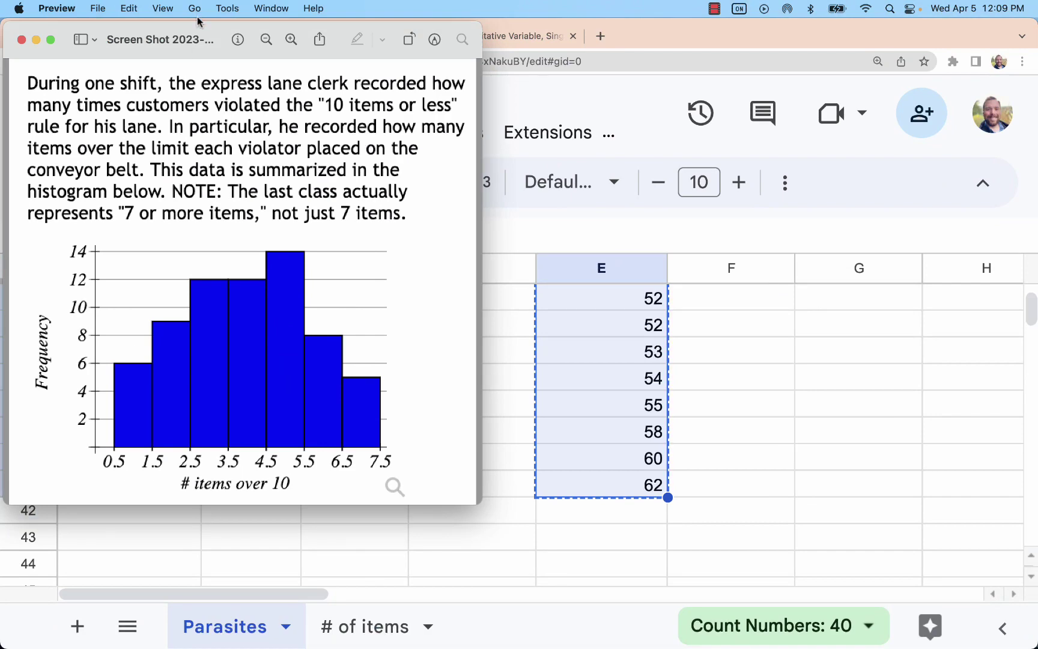
click(360, 628)
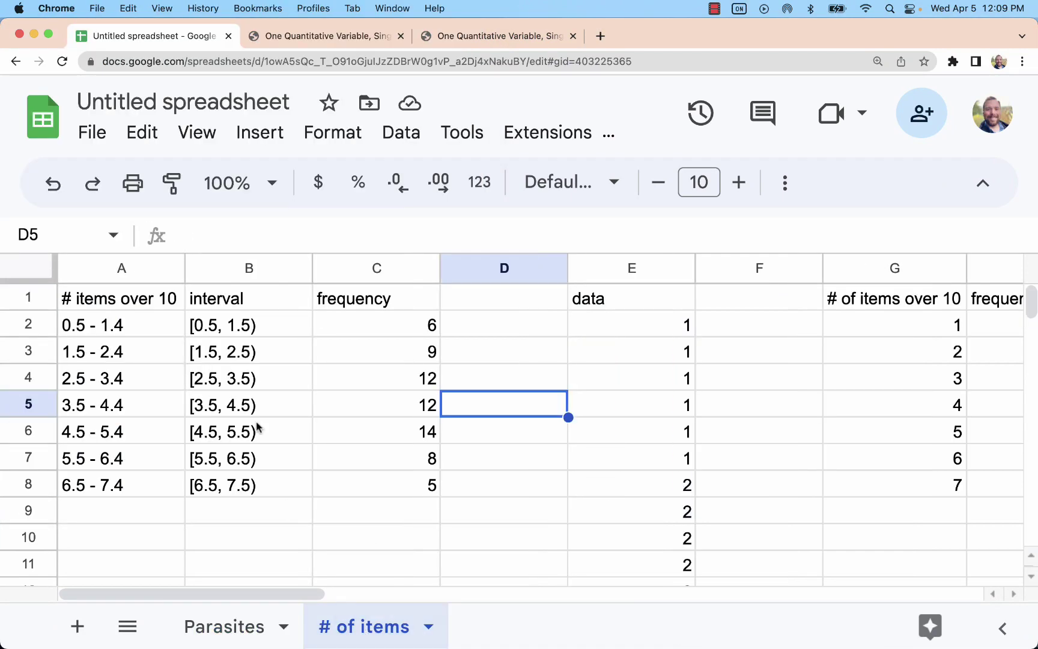
drag(3, 98, 431, 98)
click(562, 518)
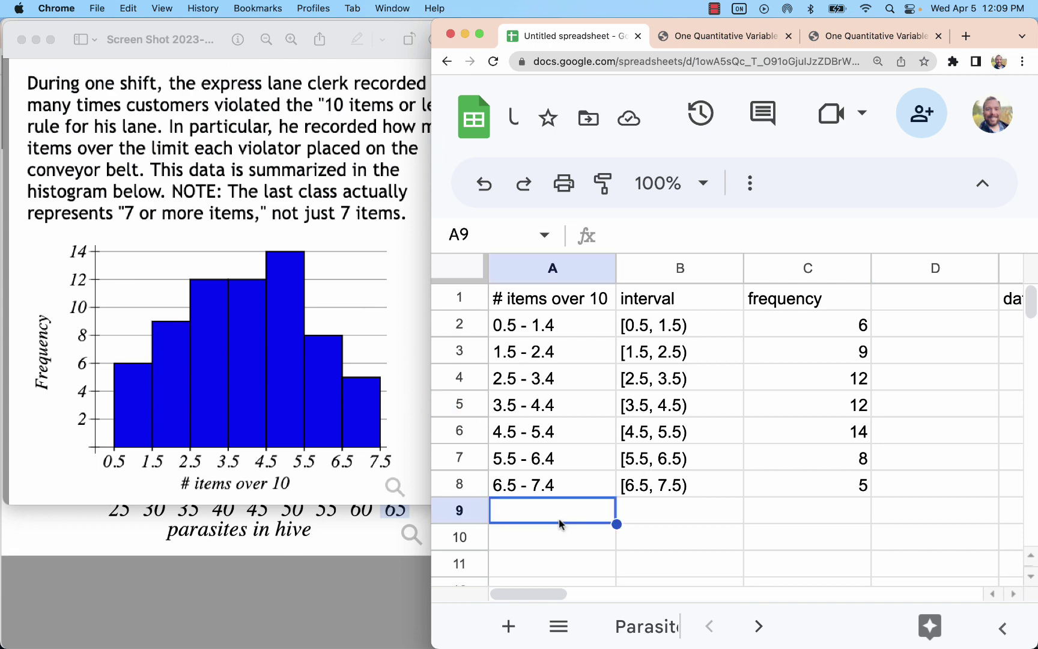
Enlarge the items-over-10 histogram screenshot and inspect its x-axis labels.
click(290, 325)
drag(474, 516, 480, 567)
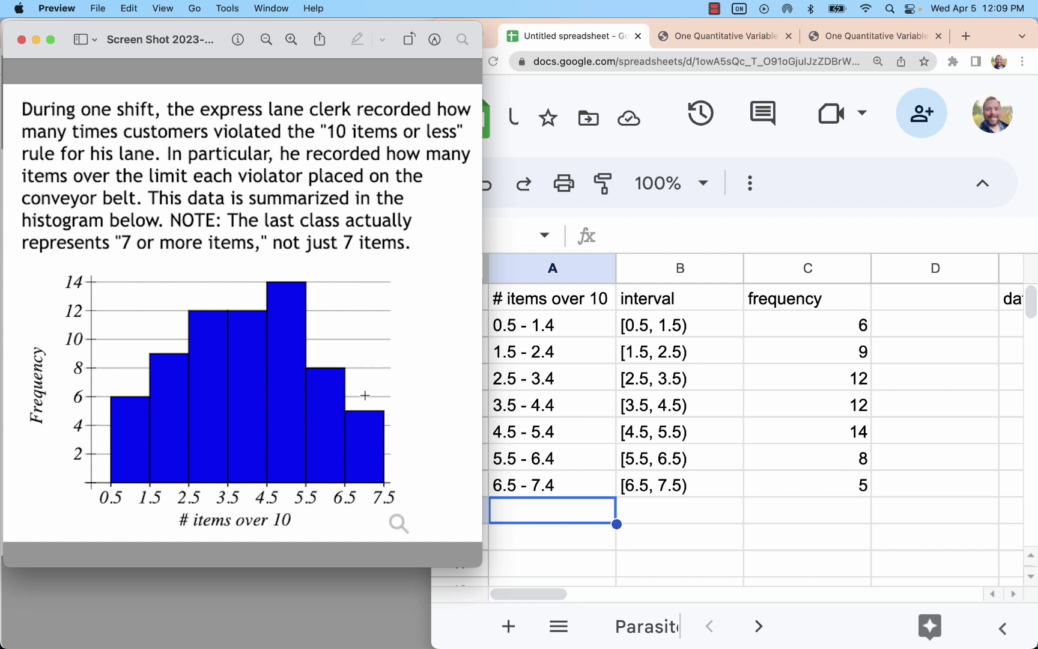
drag(72, 242, 328, 464)
click(390, 372)
drag(273, 519, 267, 488)
click(264, 478)
click(603, 331)
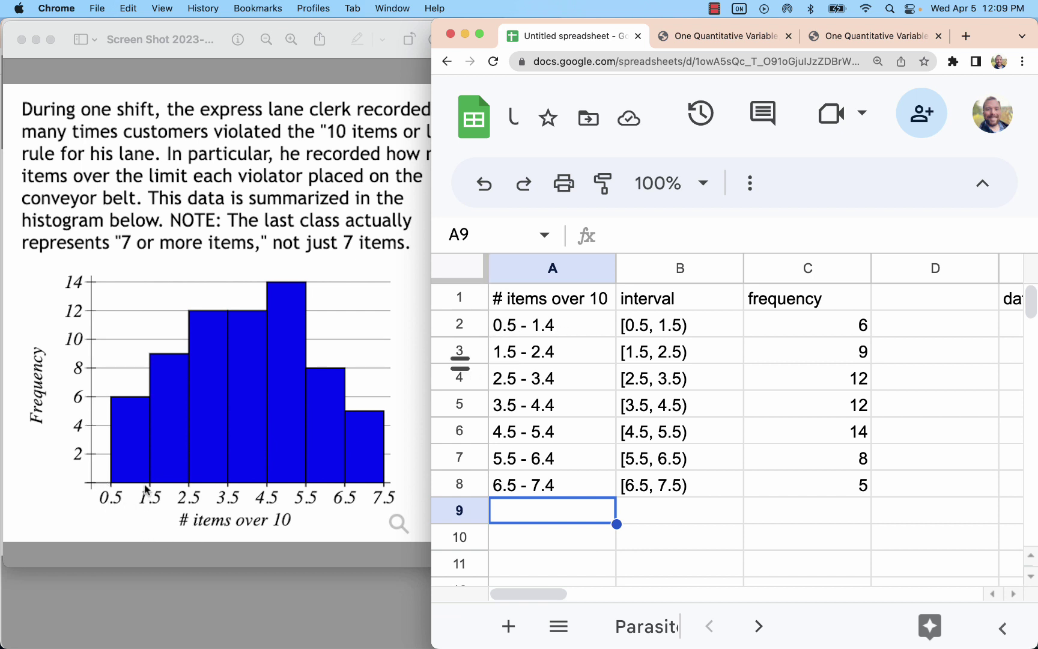
Shorten the first class label, 0.5 - 1.4, in column A.
click(661, 325)
double_click(698, 325)
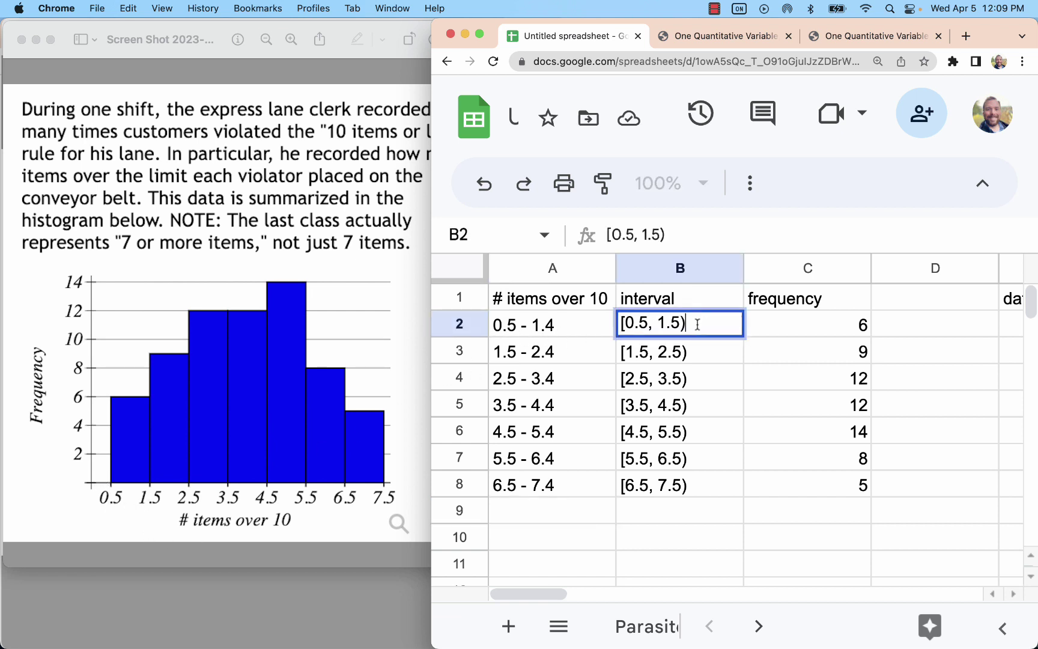
drag(697, 324, 661, 325)
double_click(562, 323)
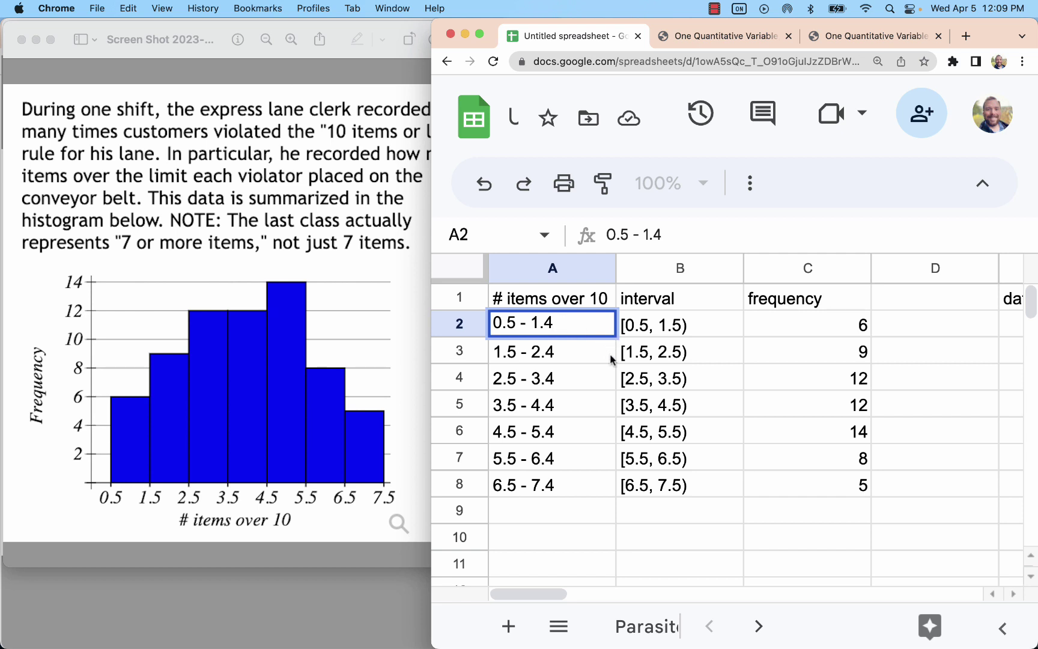
scroll(603, 359, down, 1)
scroll(603, 357, up, 1)
click(767, 378)
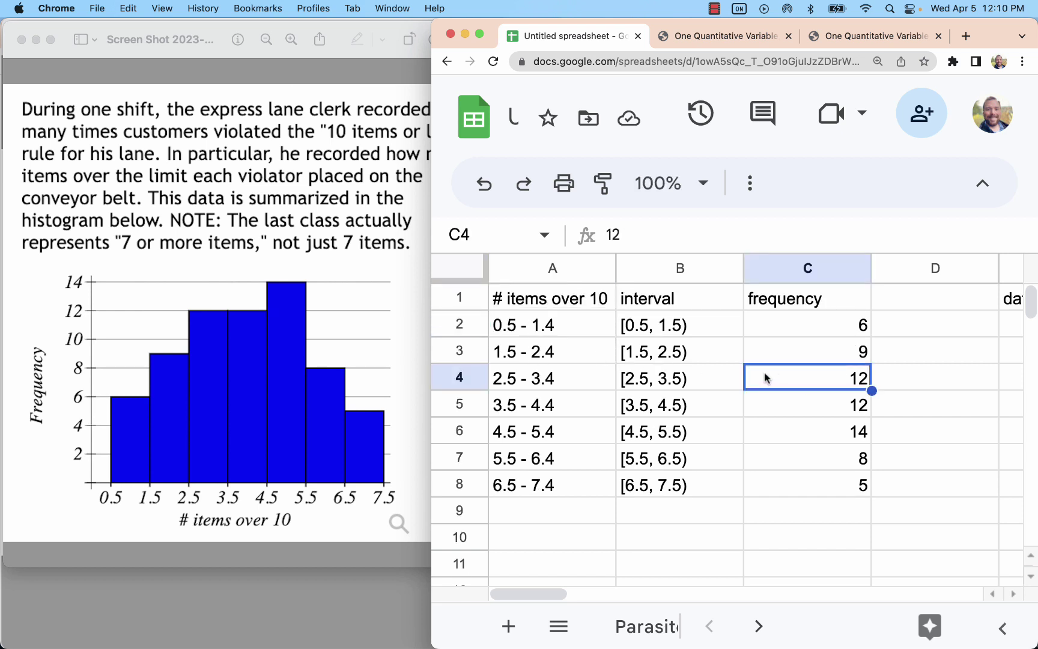
click(548, 323)
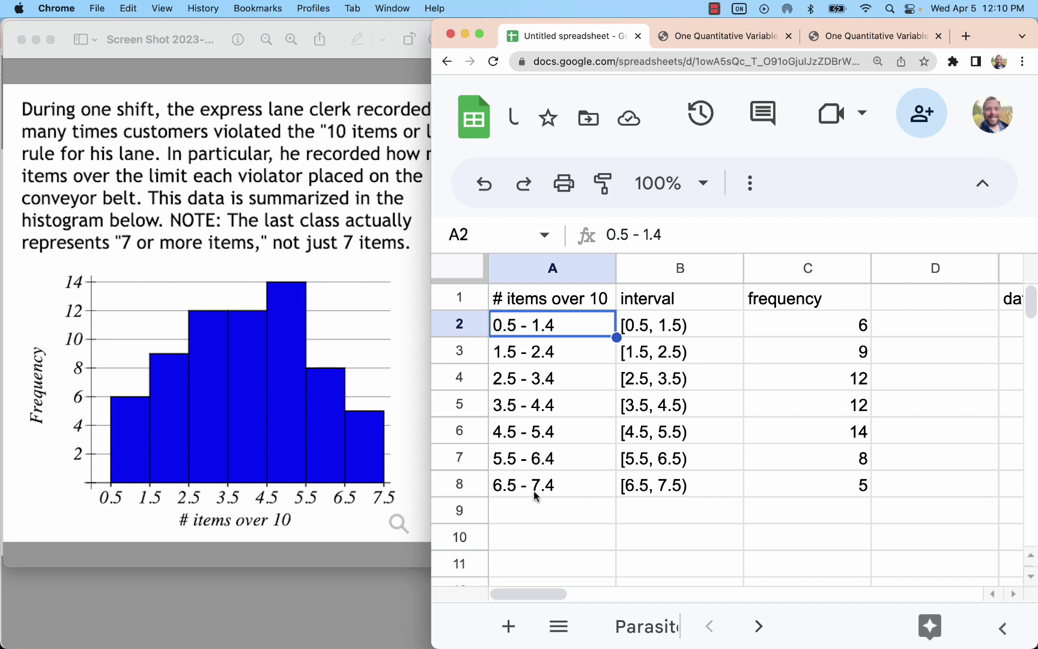
double_click(569, 328)
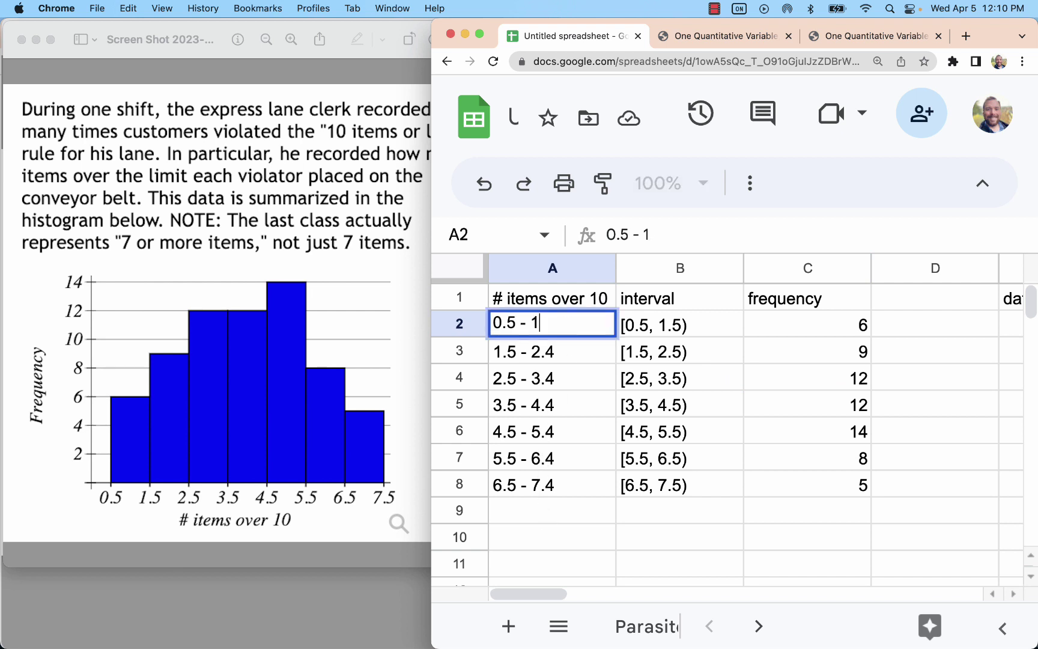
key(Return)
Change the second class label to read 1.5 - 2.
double_click(565, 360)
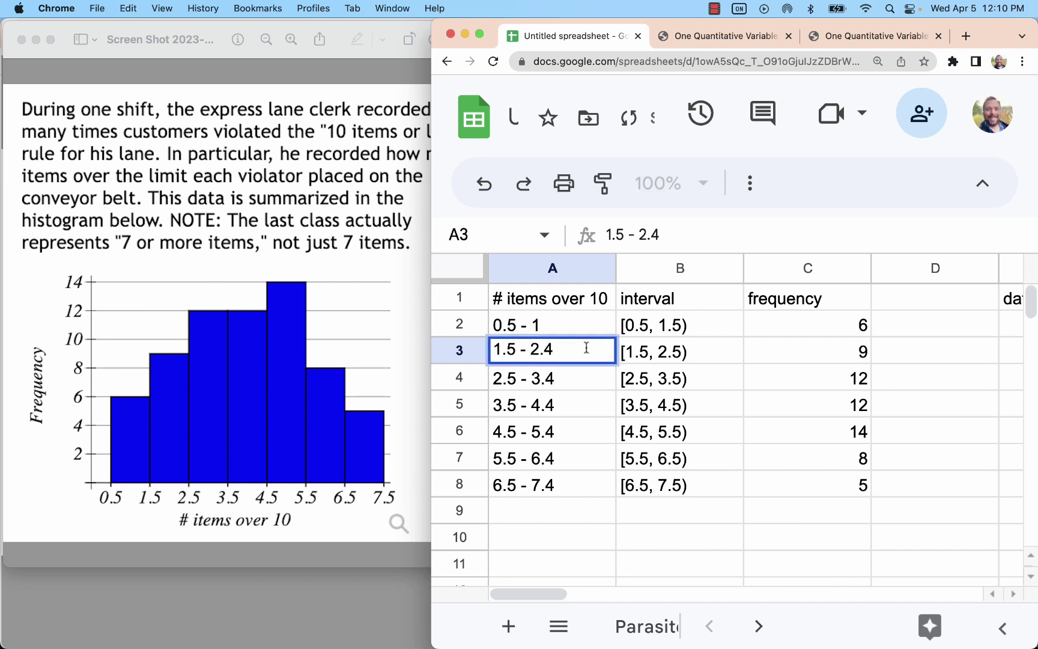
key(BackSpace)
key(BackSpace)
text(2)
key(BackSpace)
click(587, 483)
Delete the '0.5 -' prefix so A2 holds just the value 1.
click(522, 331)
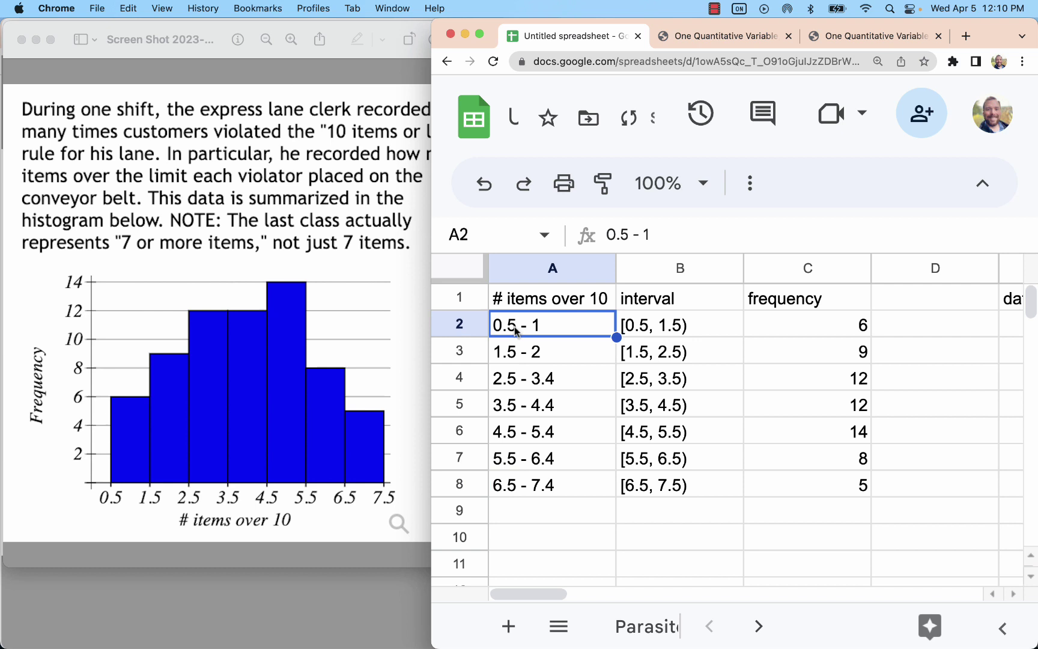
double_click(514, 328)
click(517, 324)
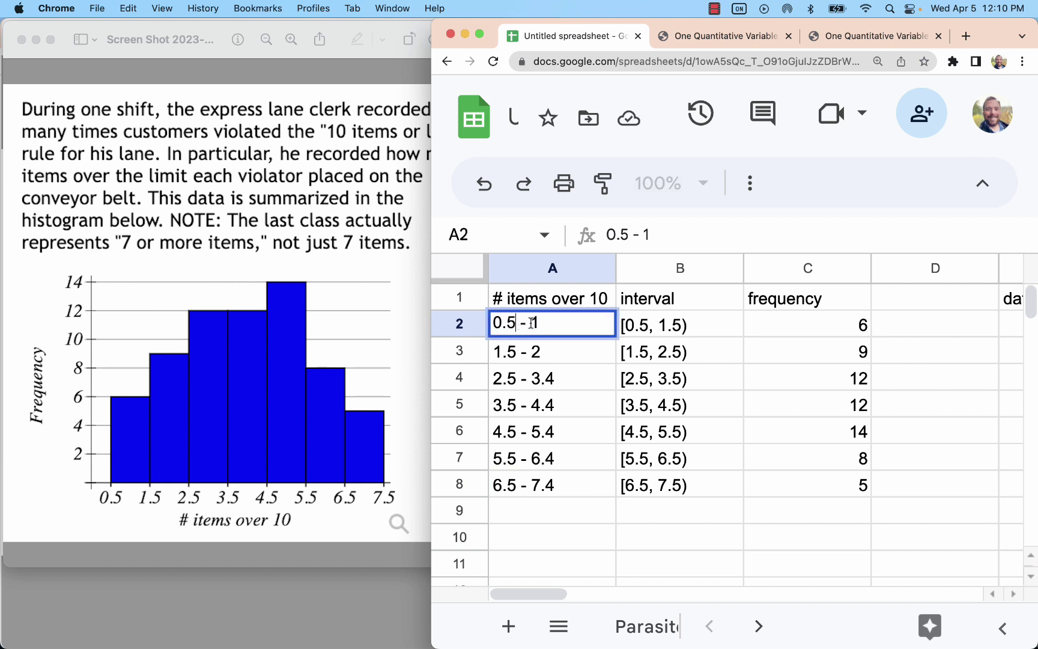
drag(528, 324, 482, 329)
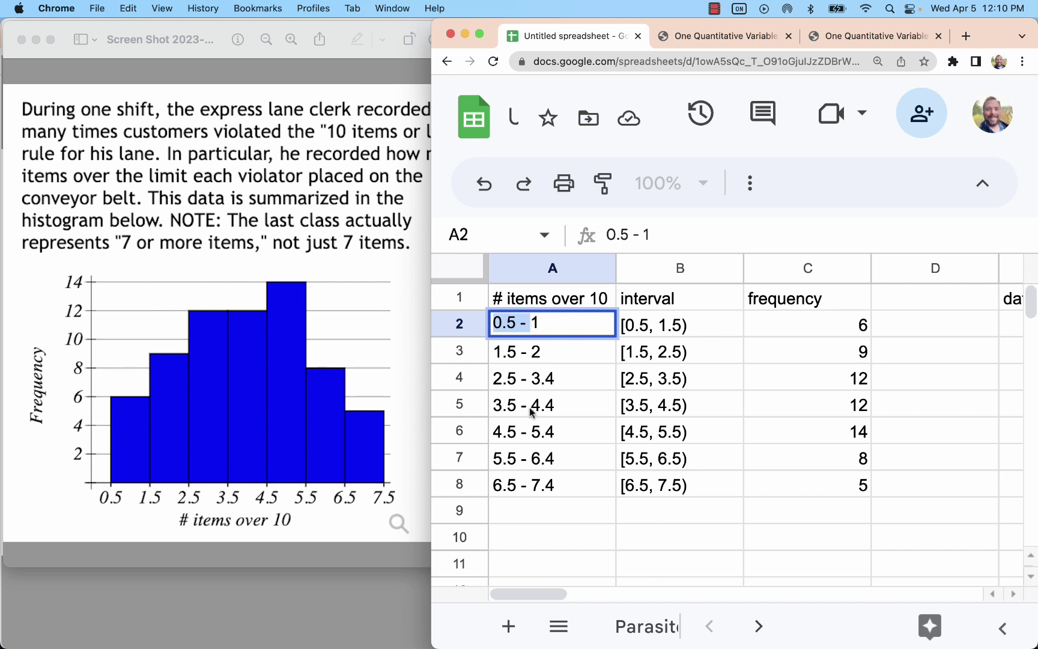
key(BackSpace)
key(Return)
Delete the '1.5 -' prefix so A3 holds just the value 2.
double_click(531, 349)
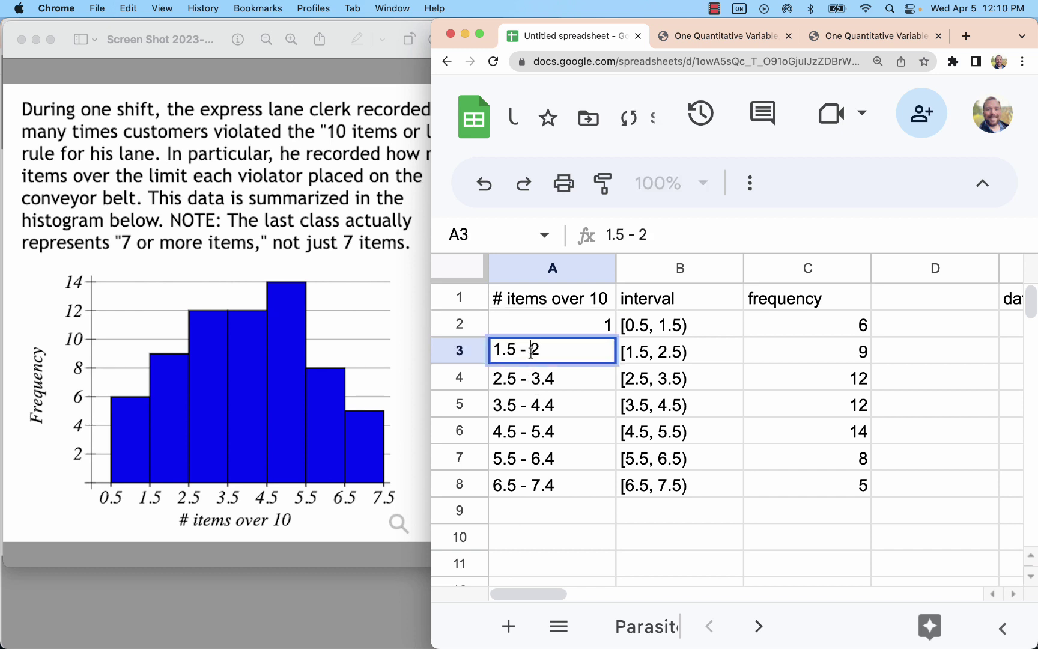
drag(531, 349, 494, 350)
key(BackSpace)
click(597, 412)
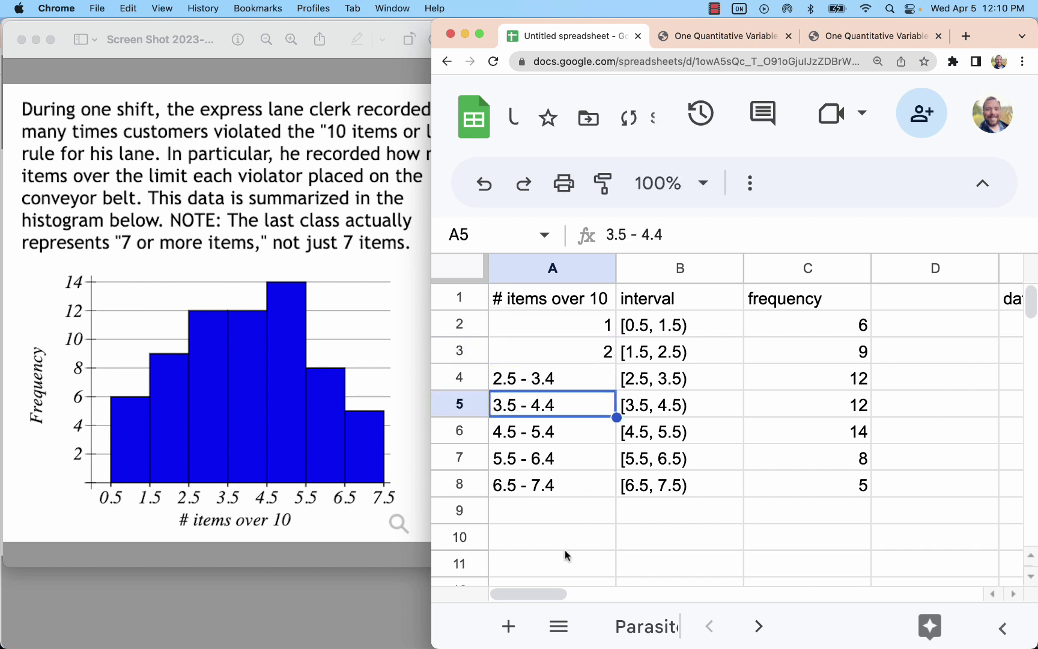
click(599, 327)
click(126, 463)
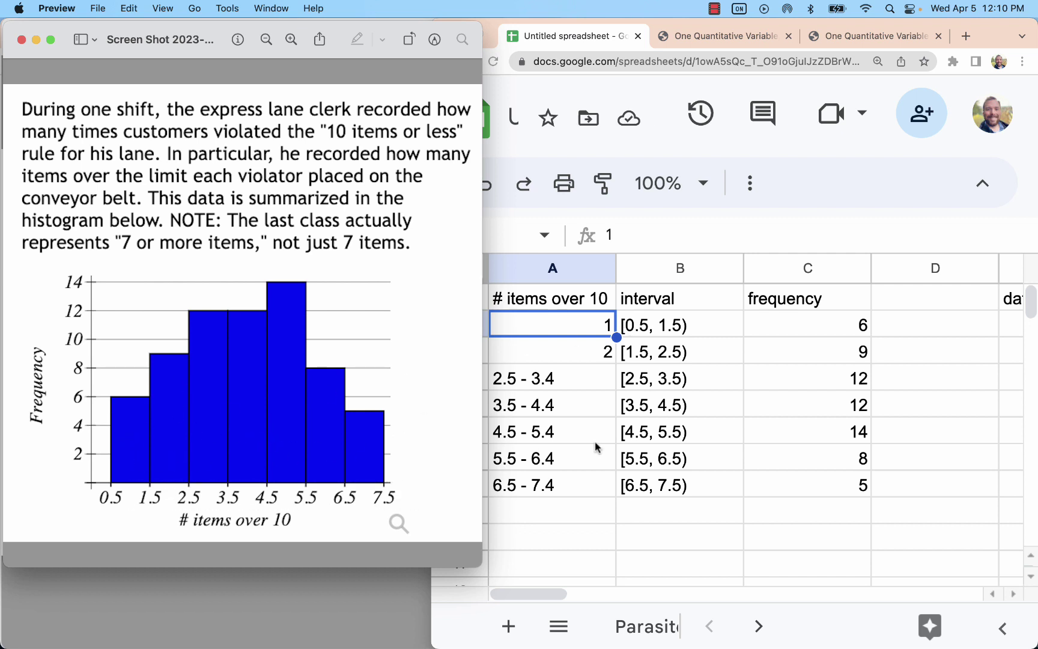
Undo the class-label edits and compare the table with the histogram screenshot.
key(super+Tab)
key(super+z)
key(super+z)
scroll(605, 437, right, 5)
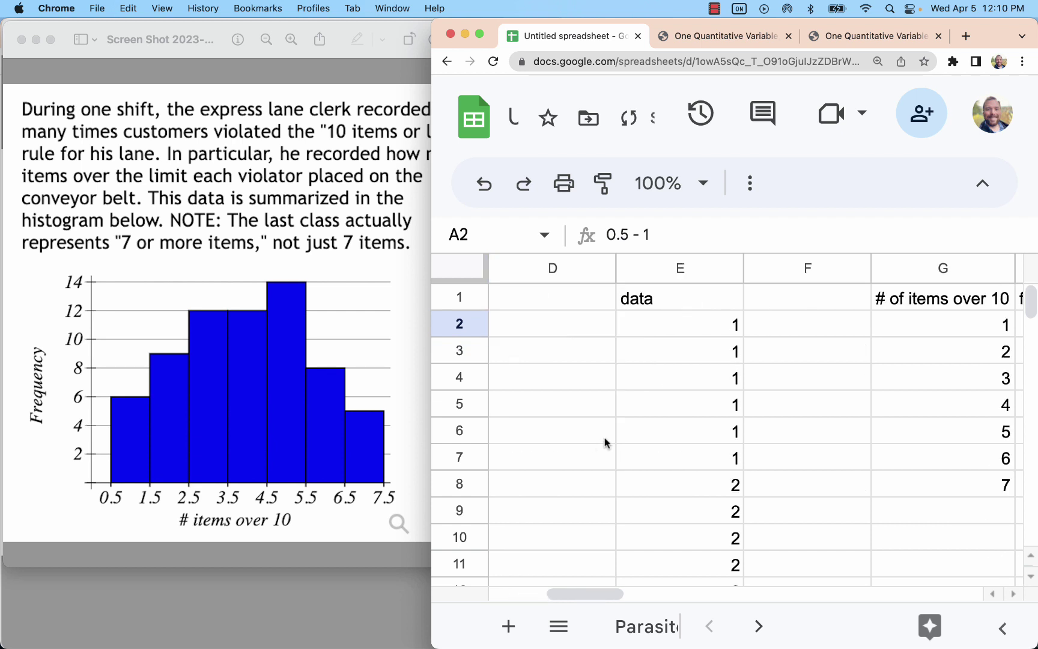
scroll(743, 428, right, 3)
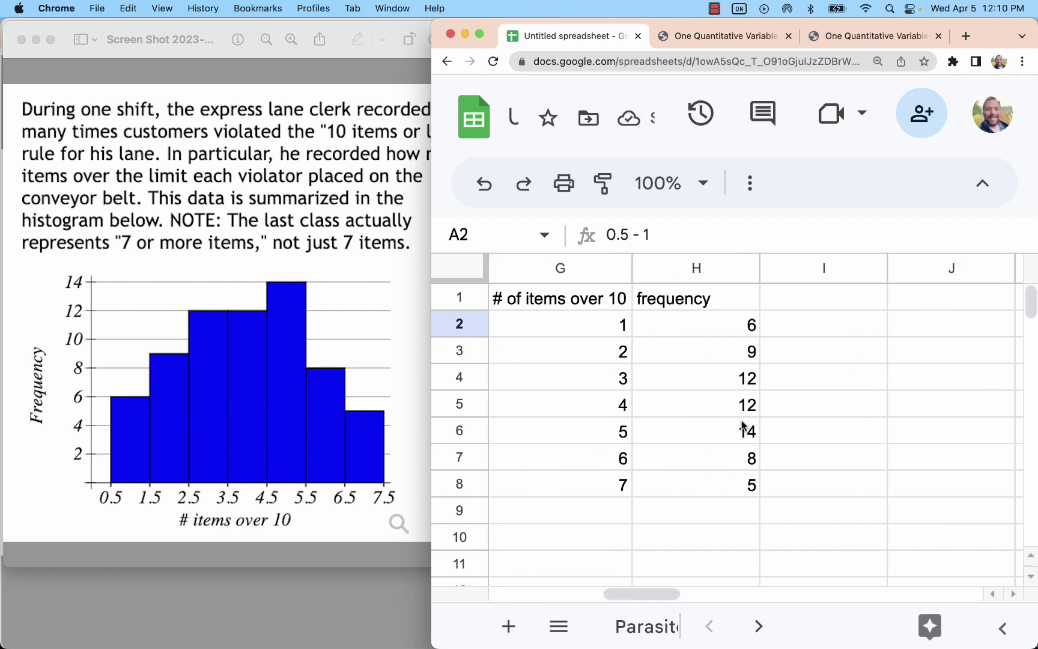
scroll(742, 428, left, 2)
click(273, 452)
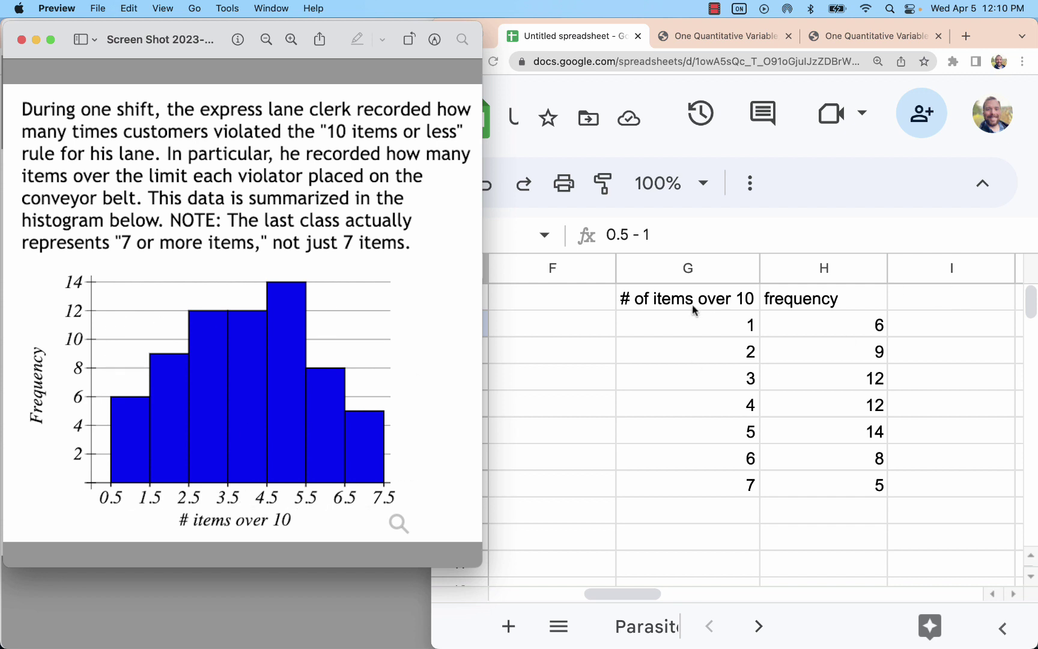
click(697, 326)
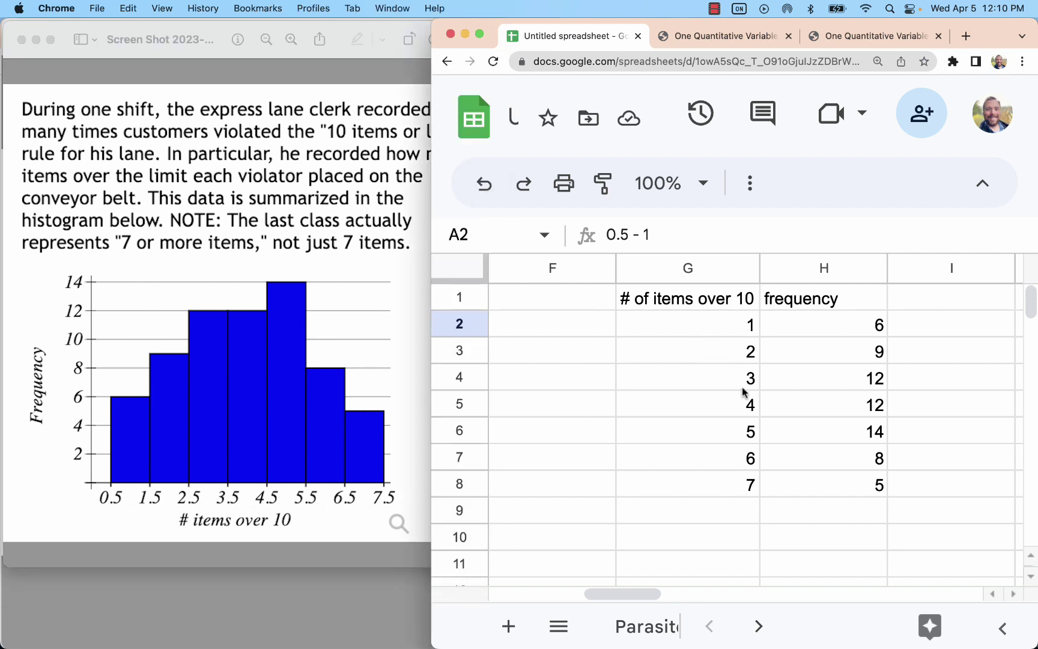
Review the data and frequency columns, then undo back to the original class ranges.
click(828, 508)
scroll(646, 334, left, 3)
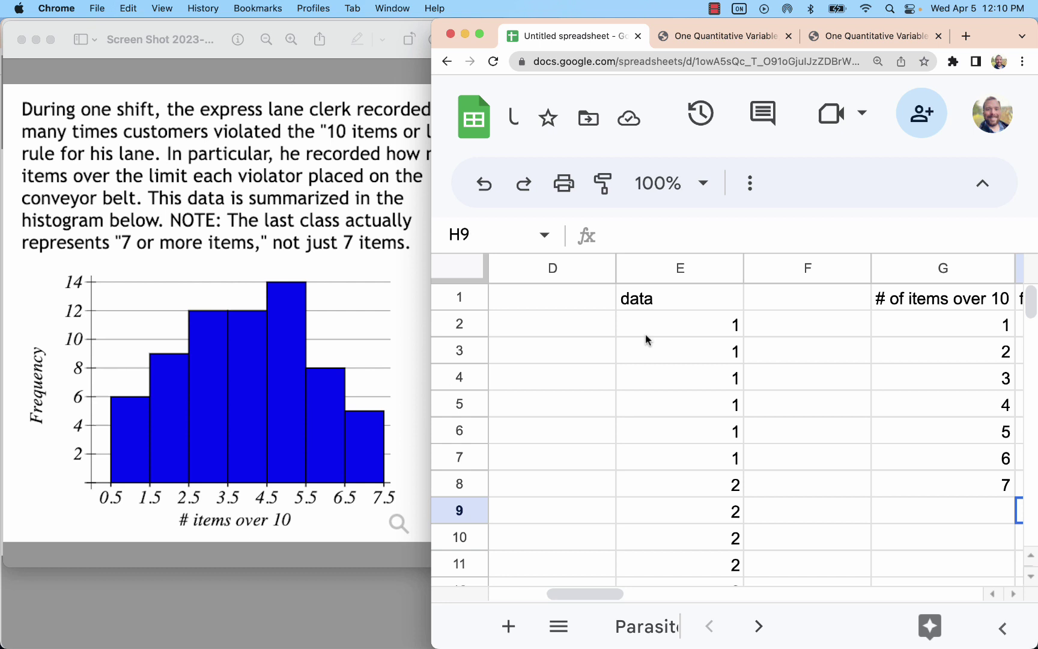
click(720, 328)
scroll(716, 361, down, 1)
scroll(718, 359, up, 1)
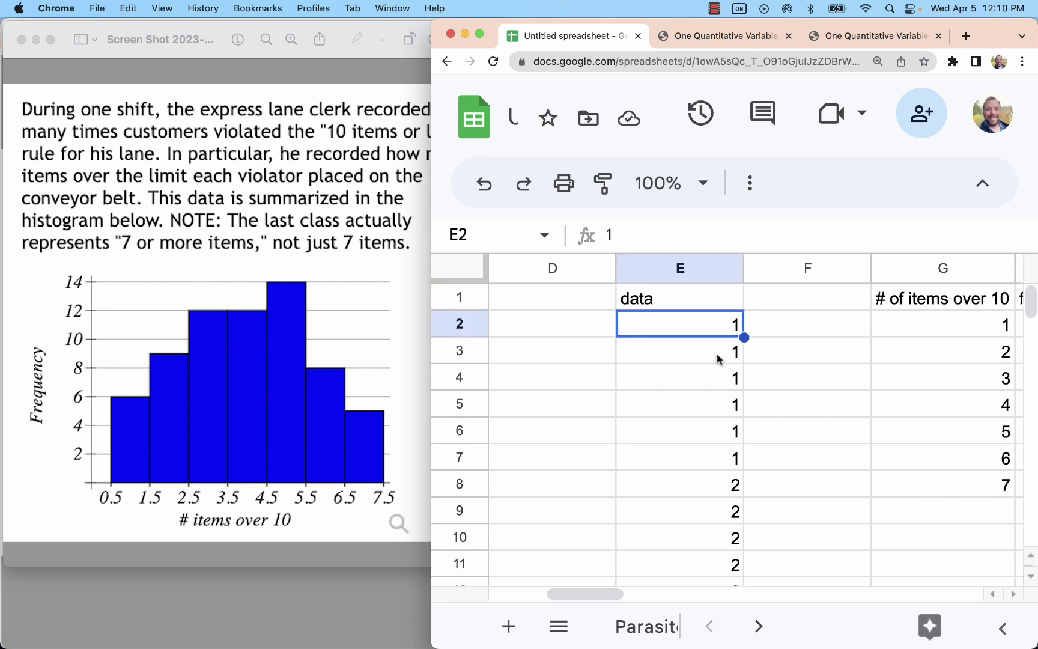
scroll(731, 355, right, 2)
click(822, 326)
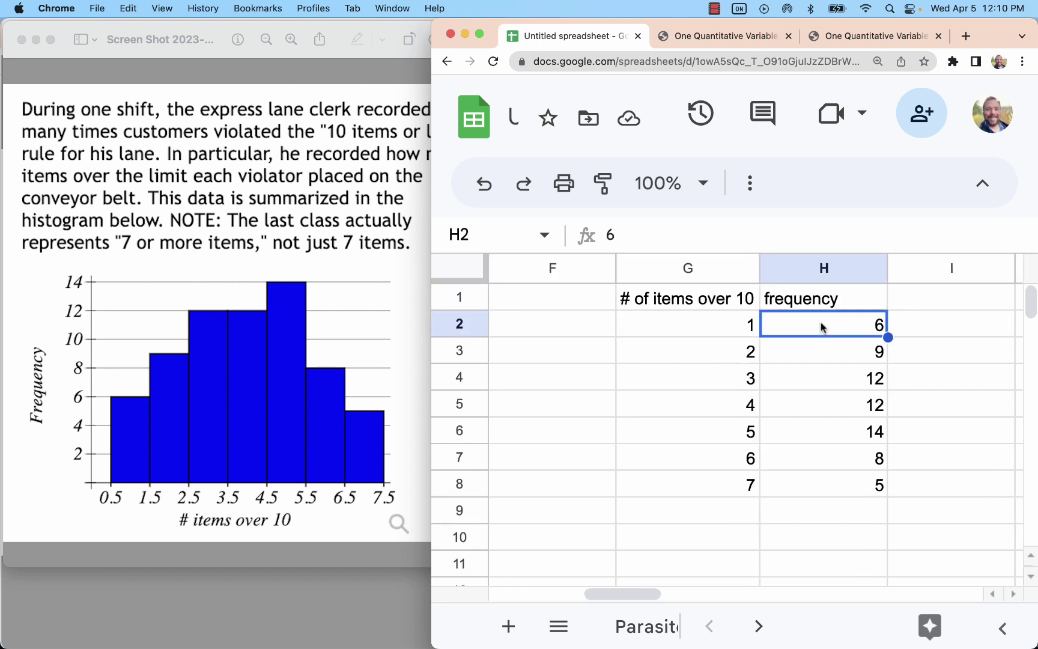
click(701, 333)
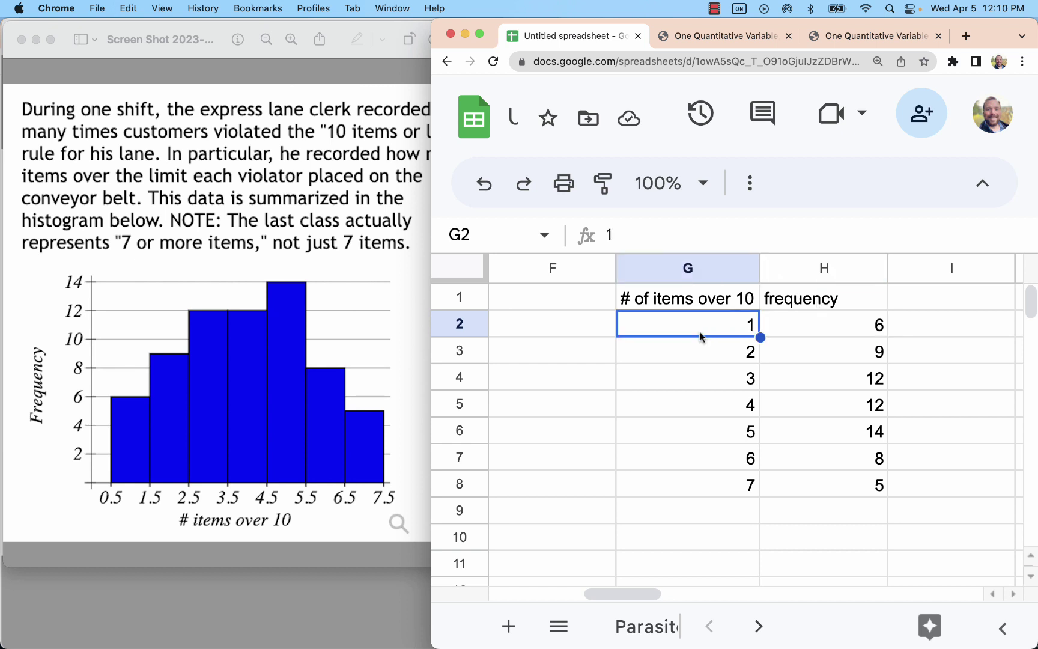
scroll(676, 337, left, 5)
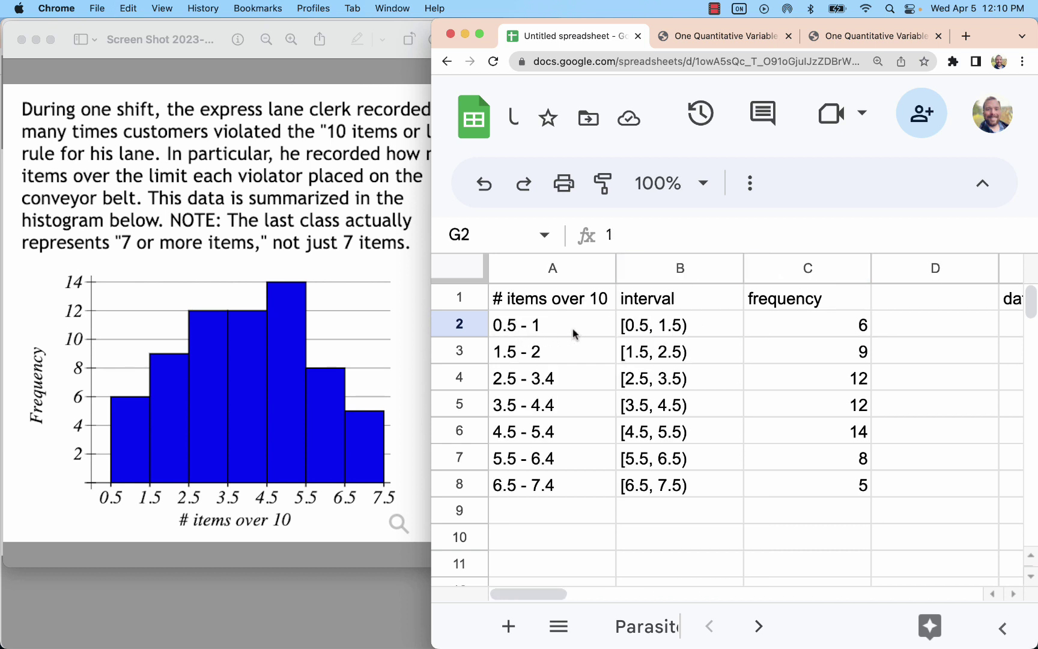
click(540, 331)
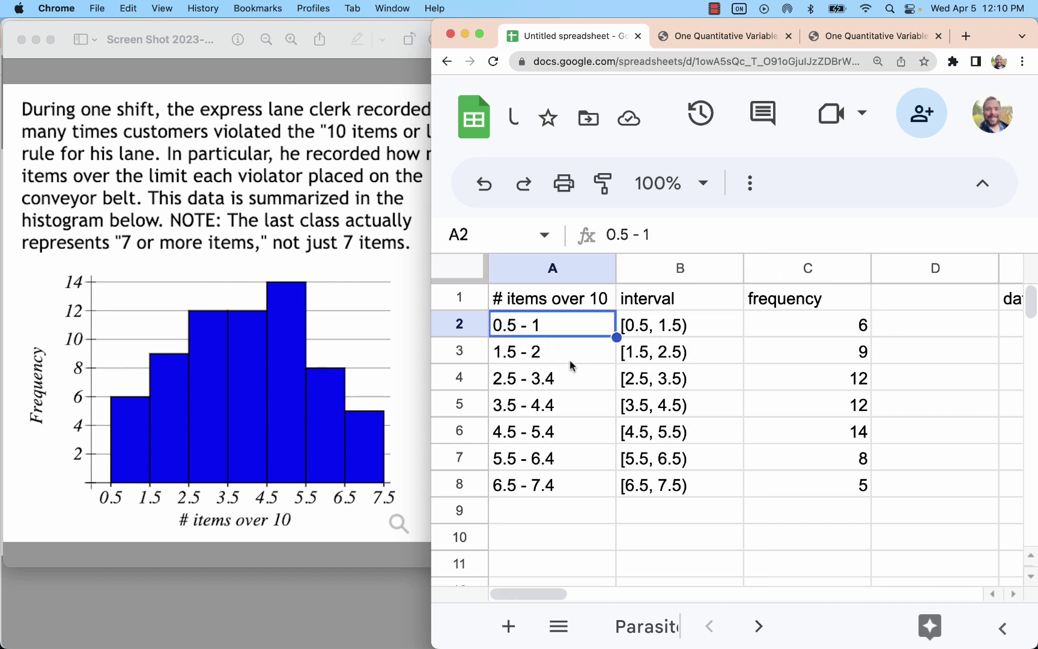
key(super+z)
key(super+z)
Select values in the data column and check the open Stapplet histogram pages.
scroll(583, 331, right, 8)
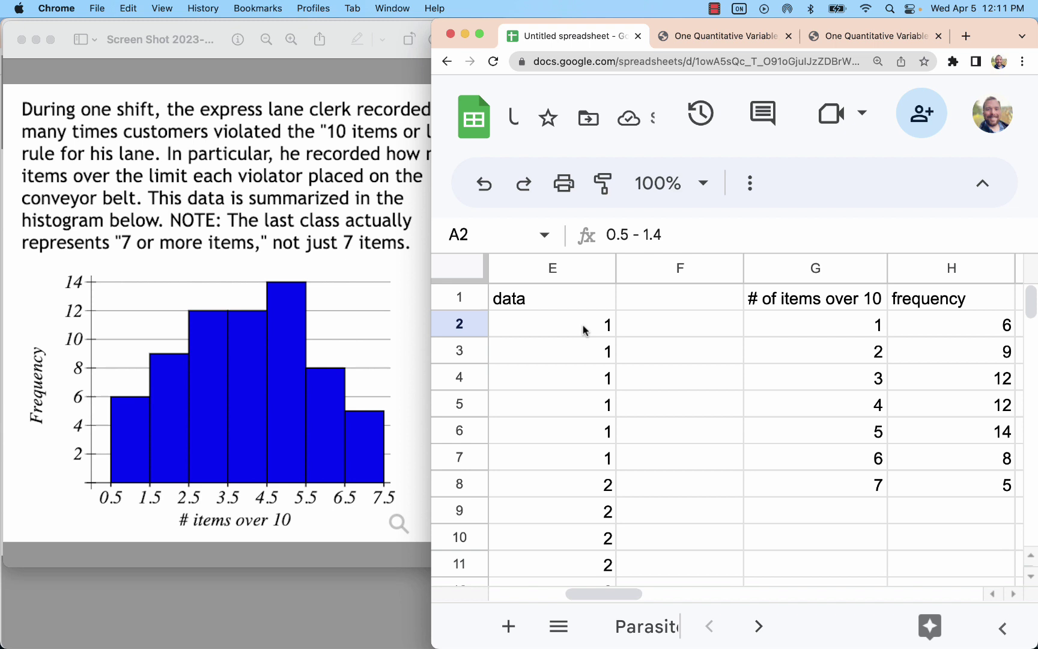
drag(582, 330, 587, 459)
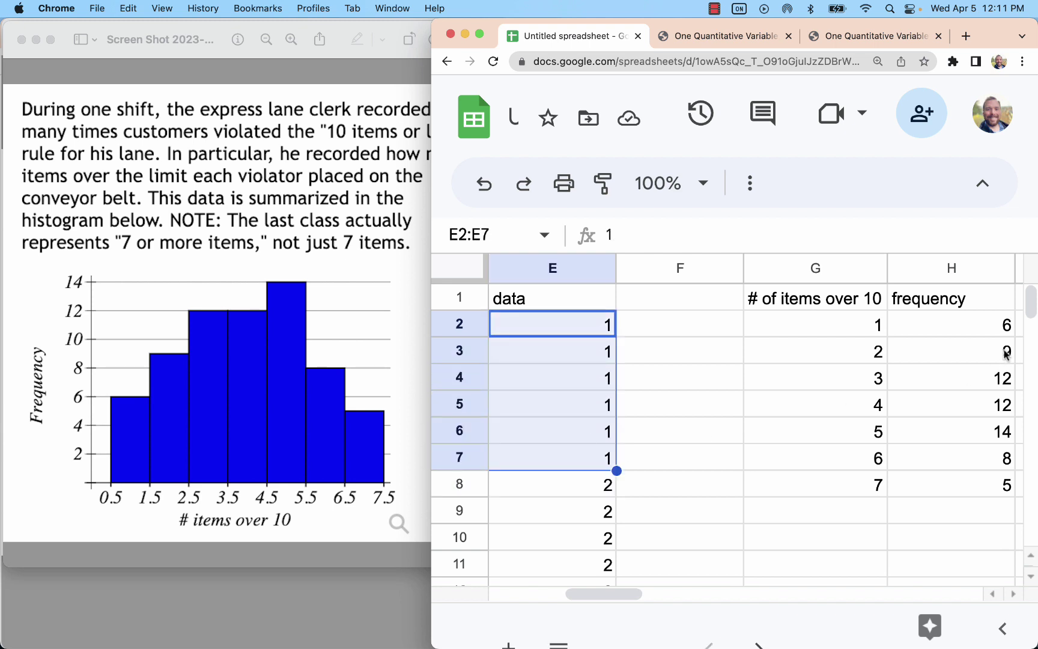
click(822, 438)
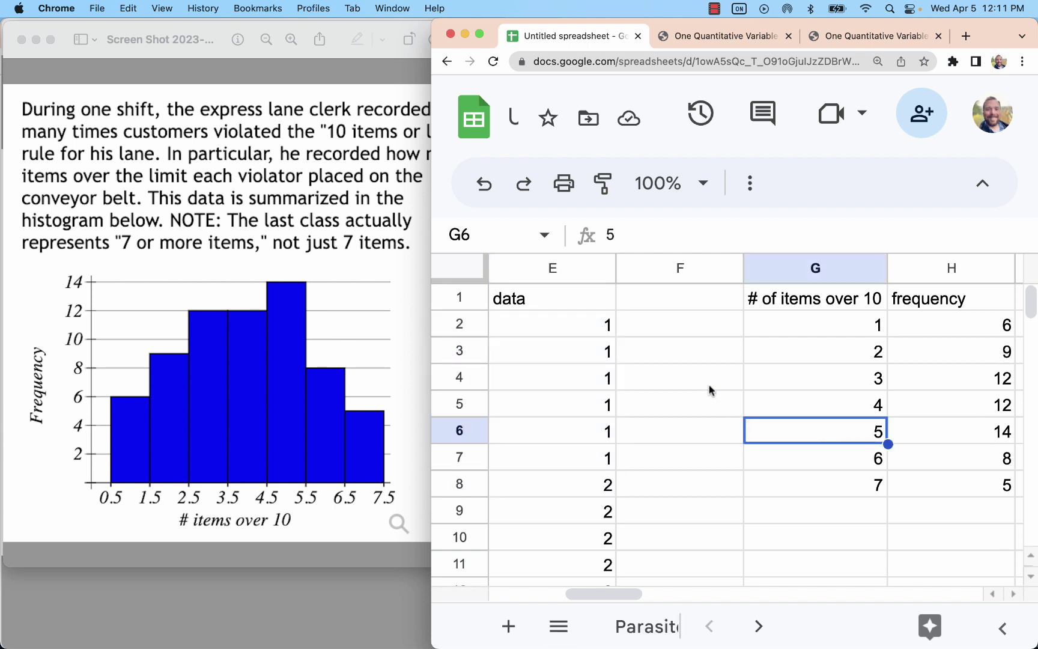
scroll(710, 388, left, 8)
scroll(710, 388, right, 6)
drag(709, 335, 720, 480)
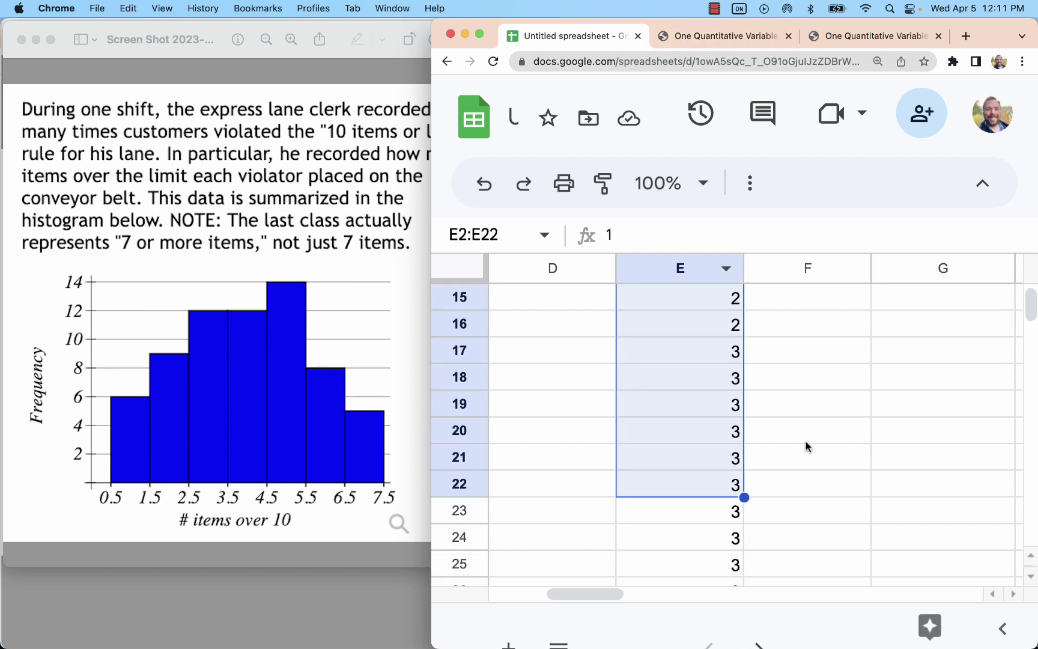
click(711, 38)
click(857, 38)
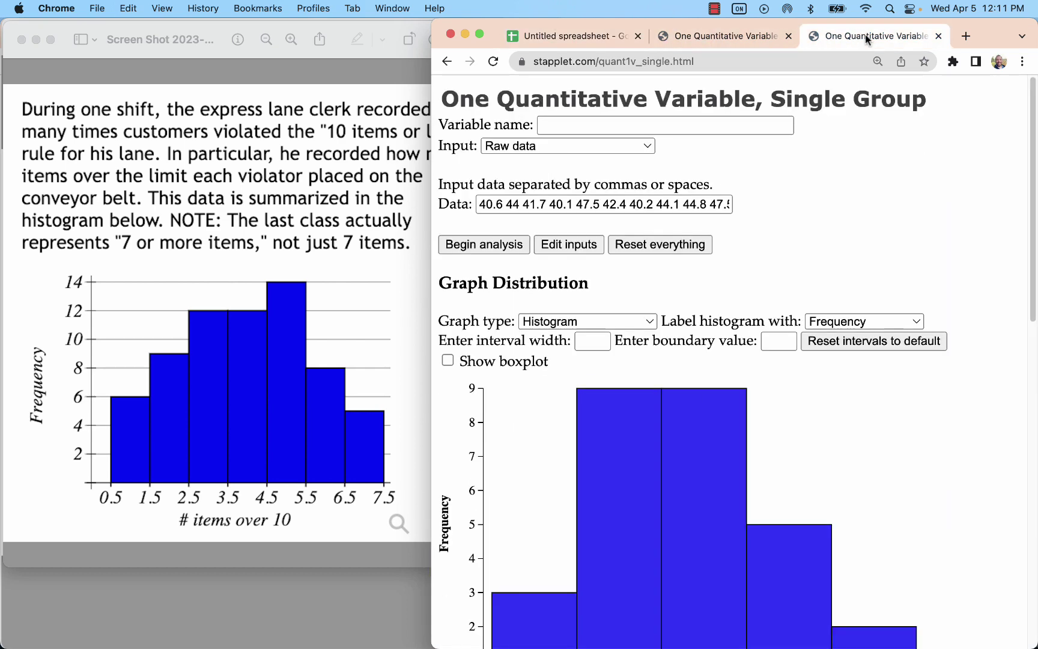
click(769, 40)
key(super+1)
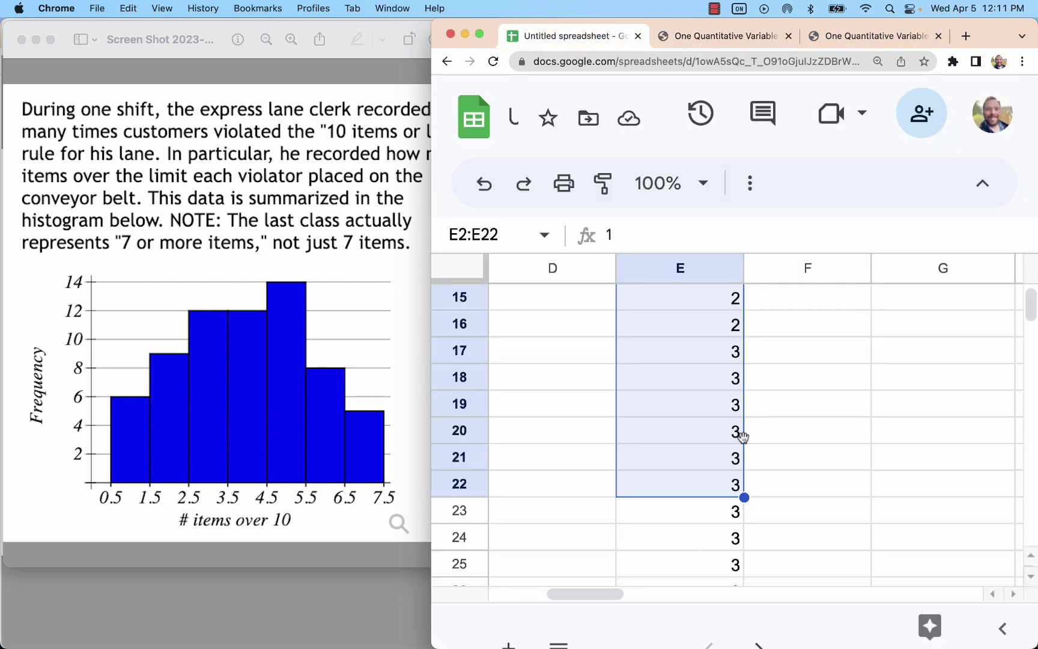
click(779, 508)
Copy the 66 raw item counts in E2:E67.
scroll(771, 519, down, 10)
scroll(771, 519, left, 3)
scroll(753, 498, right, 3)
scroll(753, 498, up, 4)
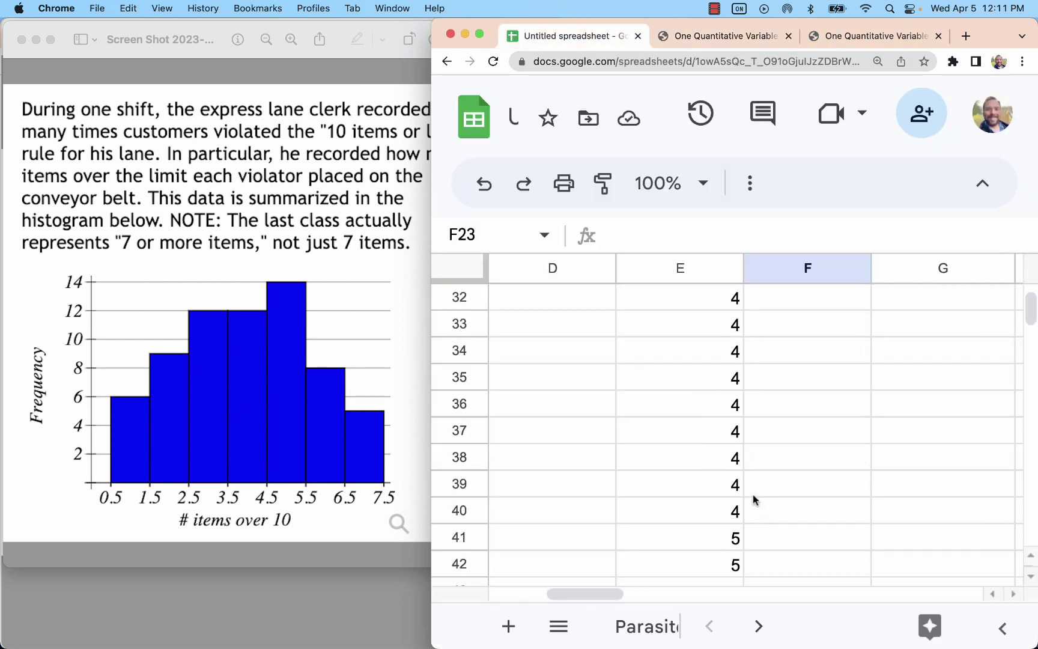
scroll(753, 499, up, 9)
drag(679, 322, 702, 563)
key(super+c)
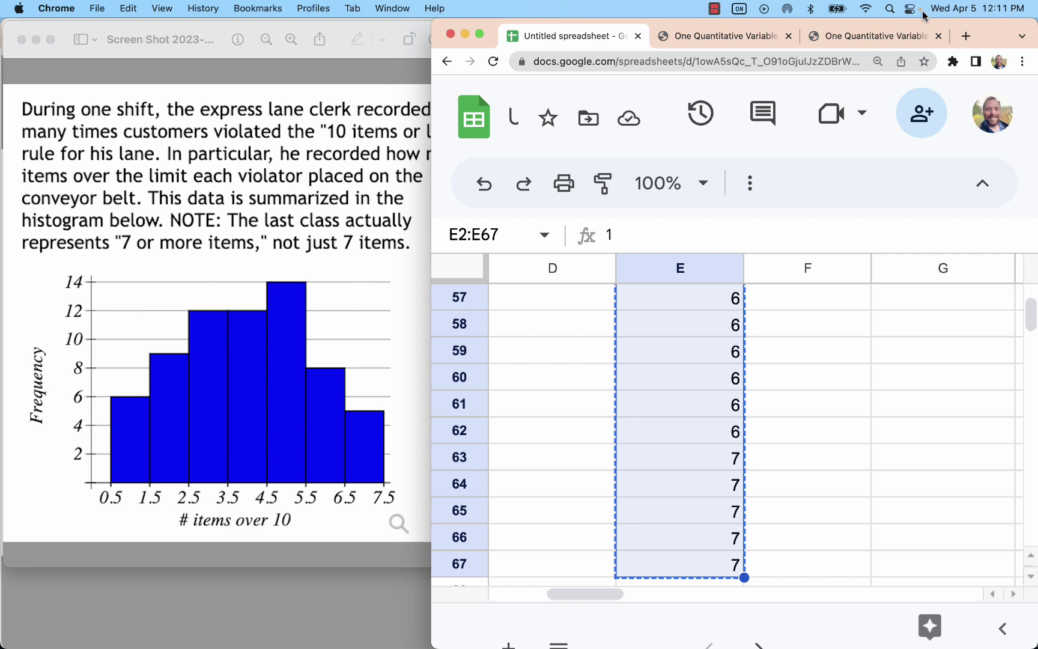
click(965, 36)
On stapplet.com, analyze the pasted counts as one quantitative variable named '# of items over 10'.
text(sta)
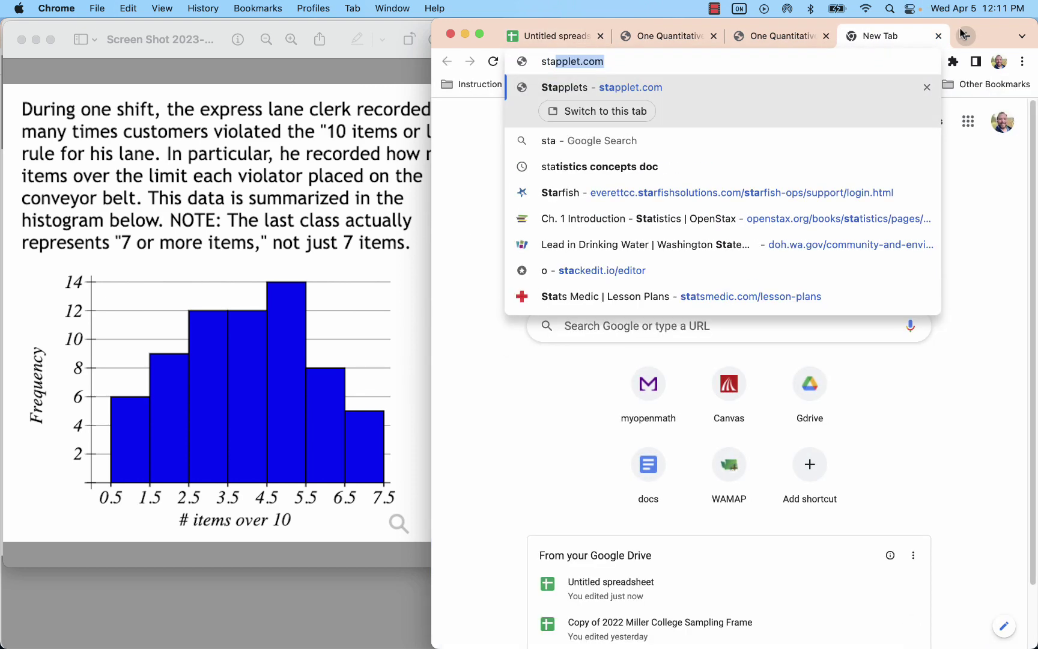
key(Return)
click(515, 200)
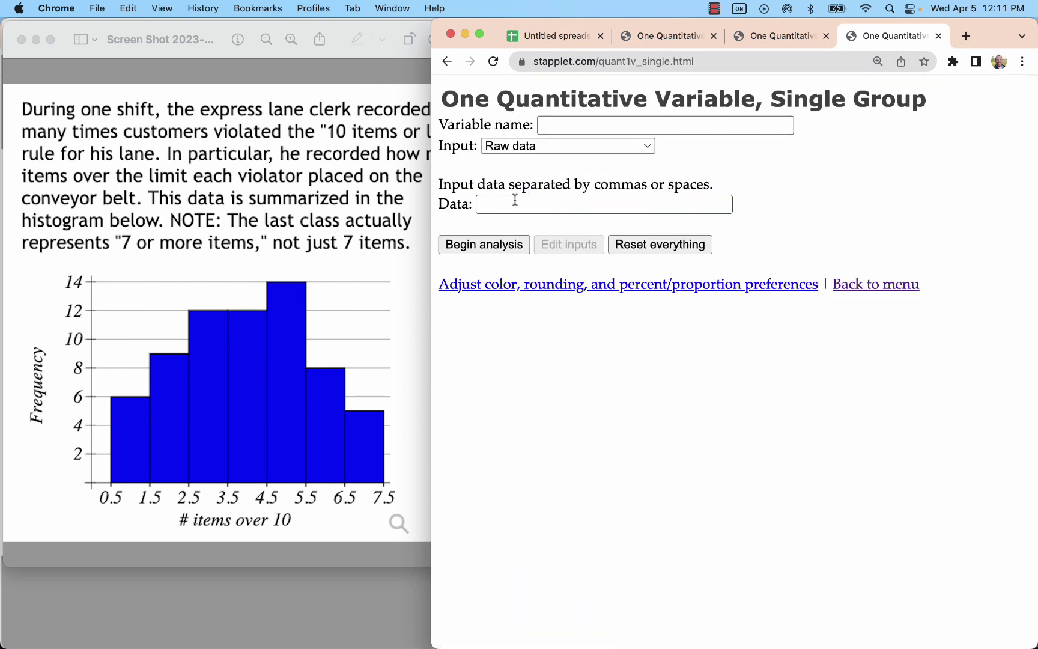
click(515, 200)
key(super+v)
click(604, 120)
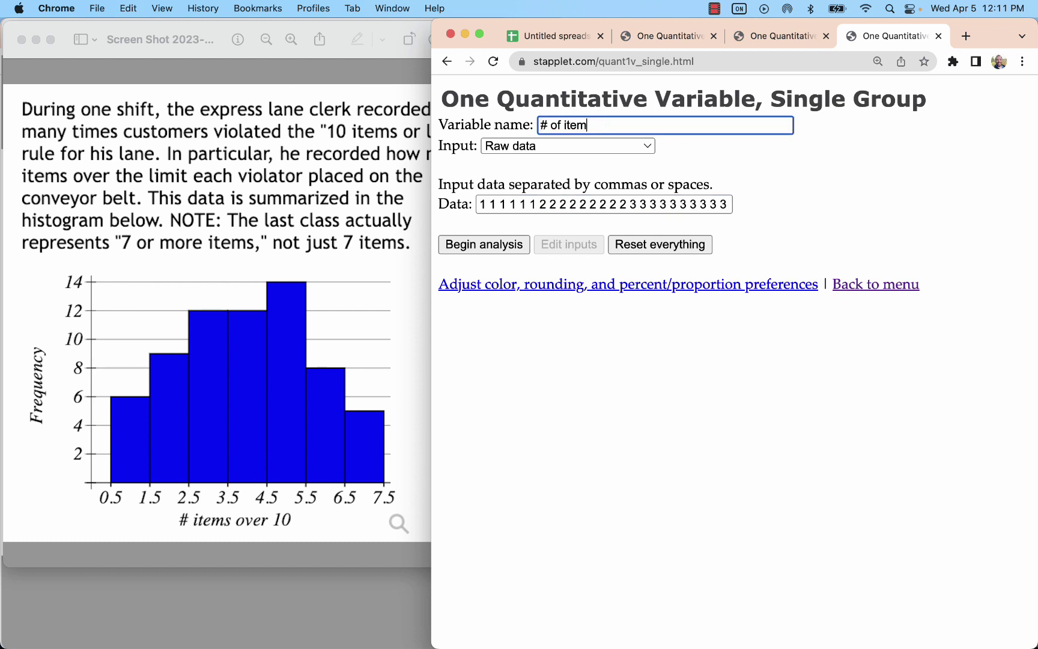
text(# of items over 10)
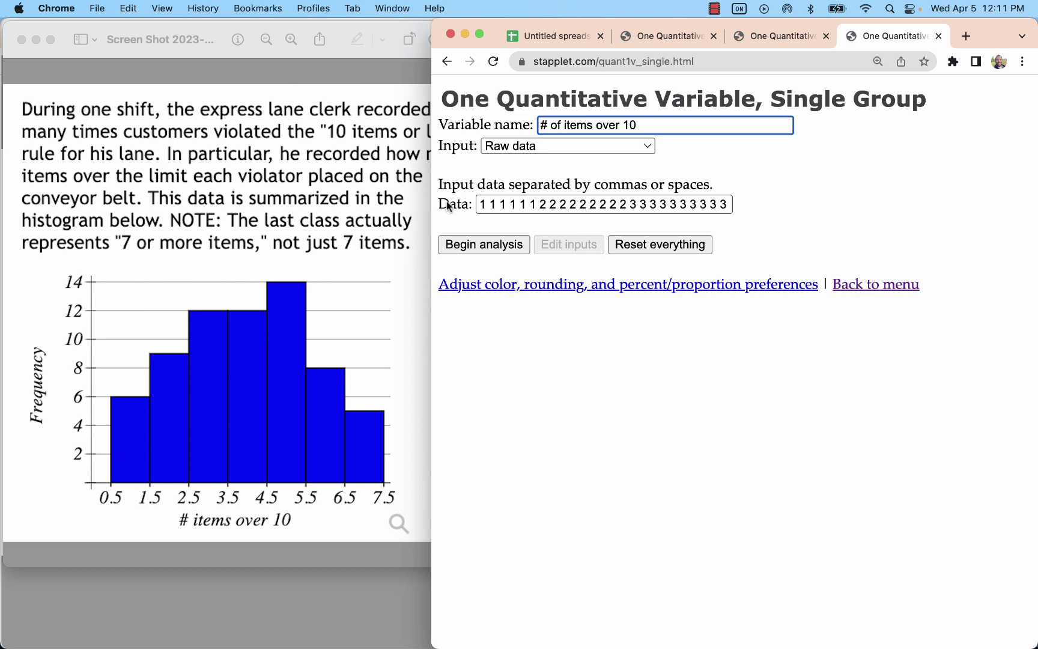
click(452, 243)
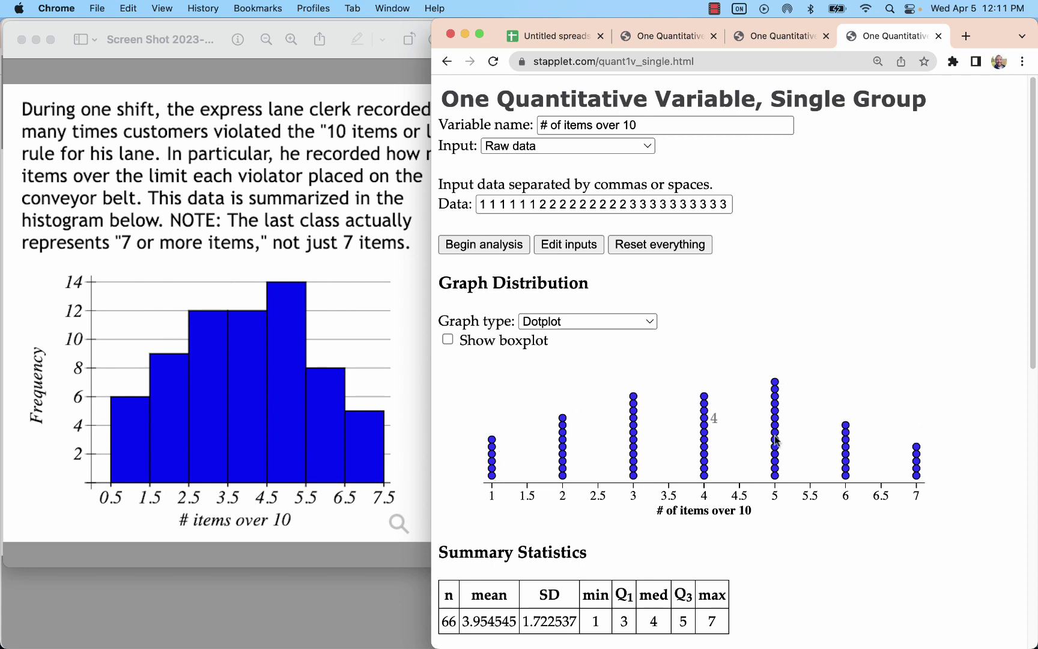
click(556, 322)
click(555, 341)
scroll(800, 436, down, 5)
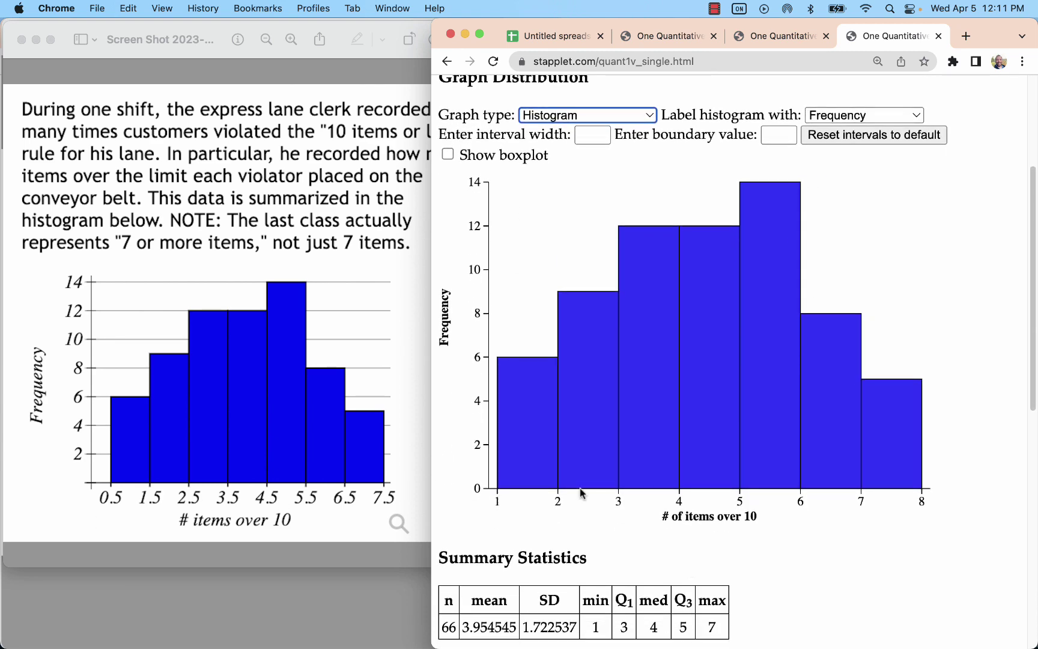
mouse_move(519, 484)
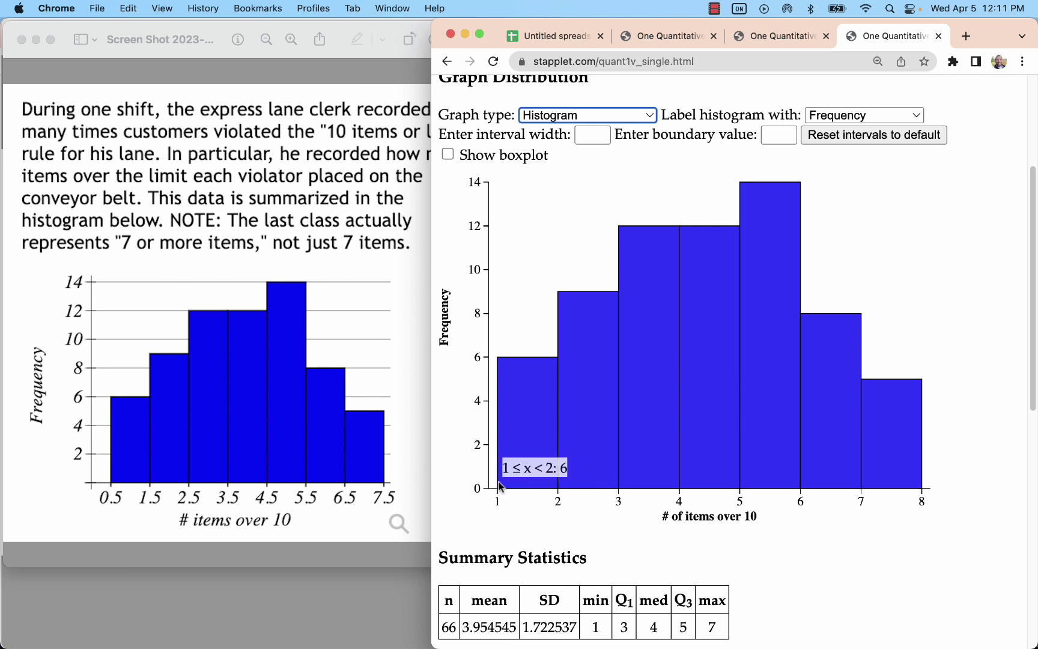
mouse_move(561, 483)
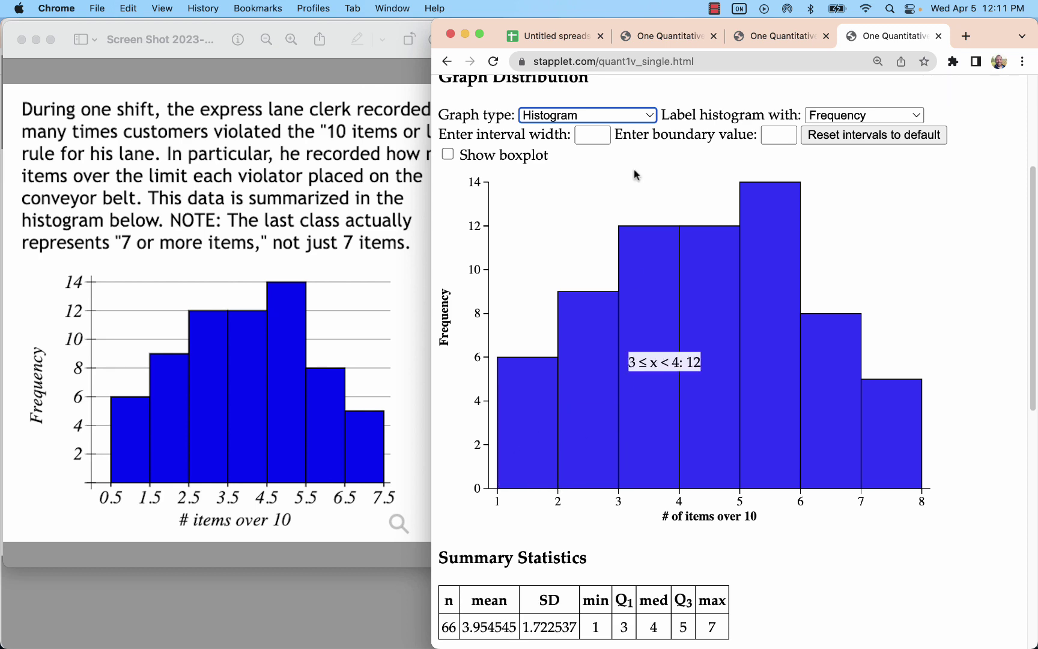
key(ctrl+Up)
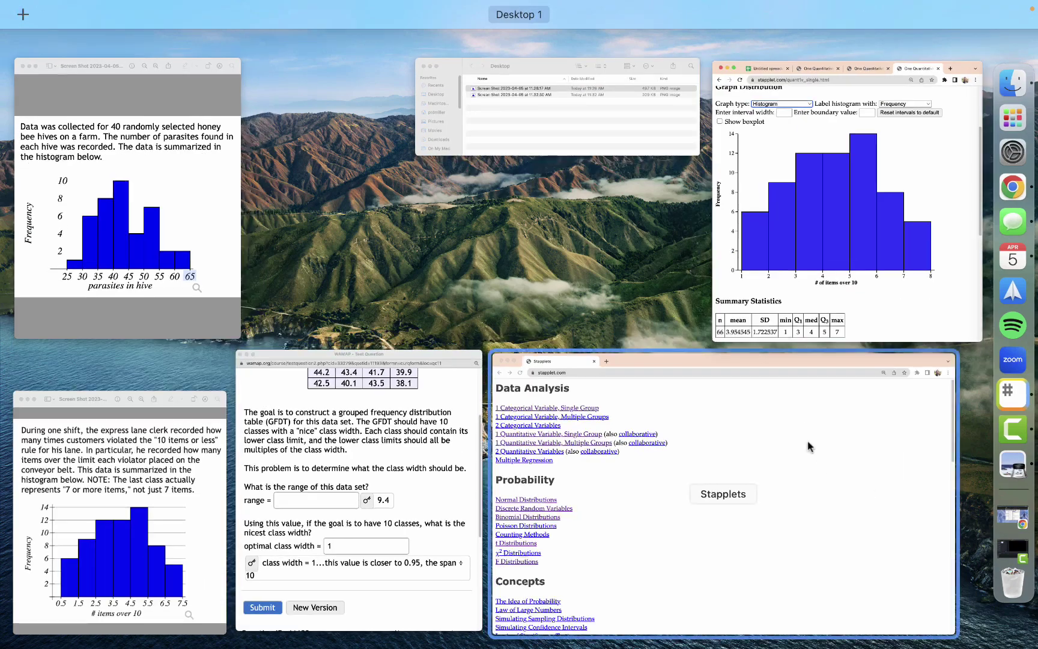
click(831, 161)
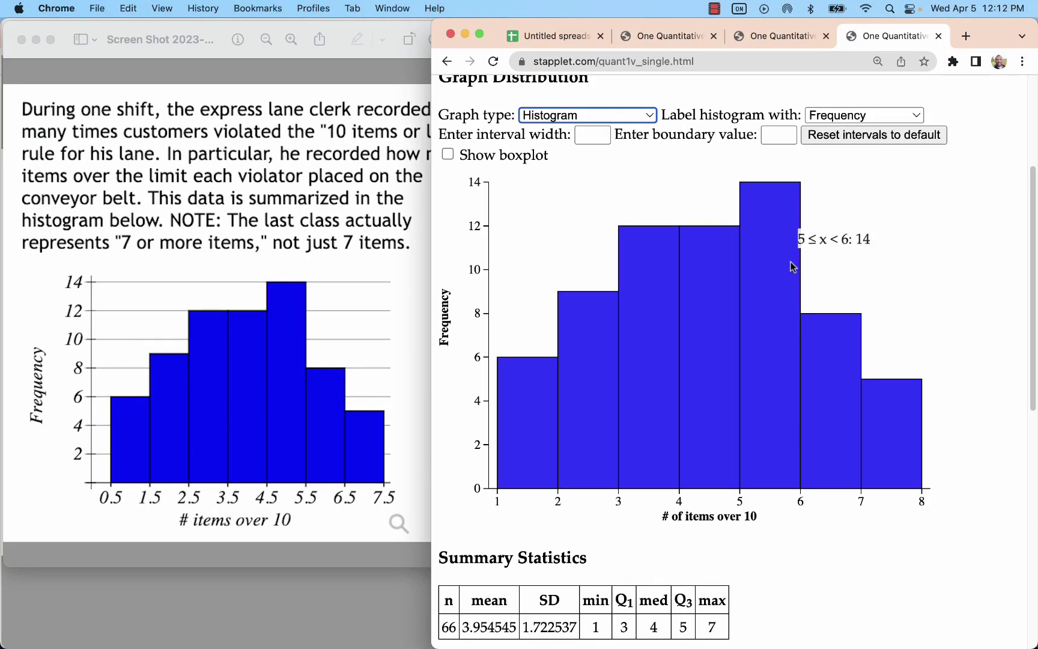
click(594, 119)
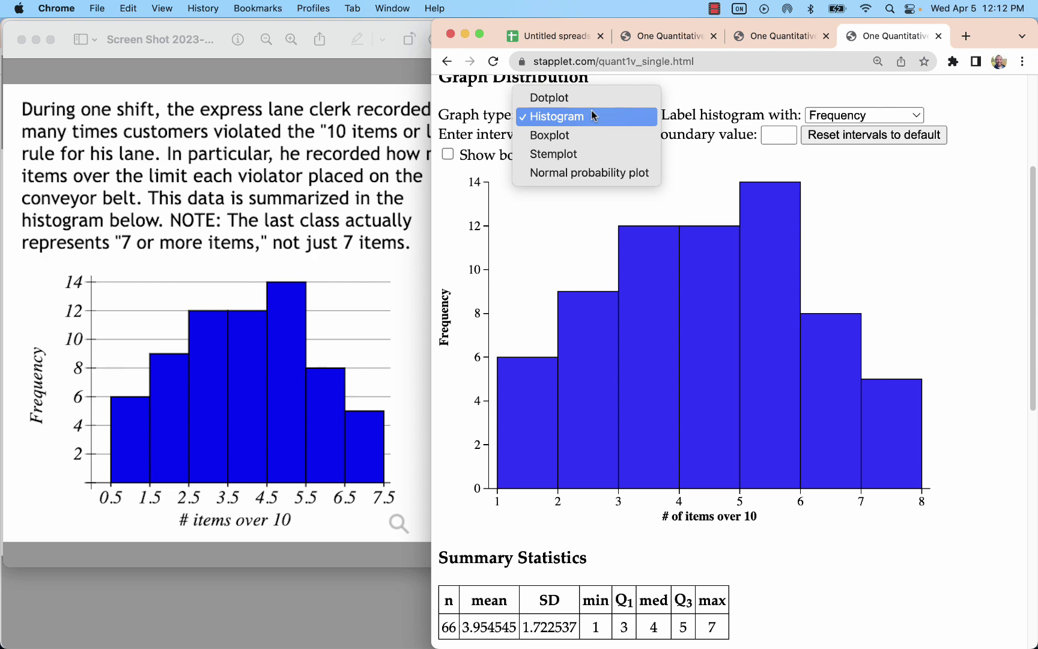
click(592, 115)
scroll(661, 288, up, 5)
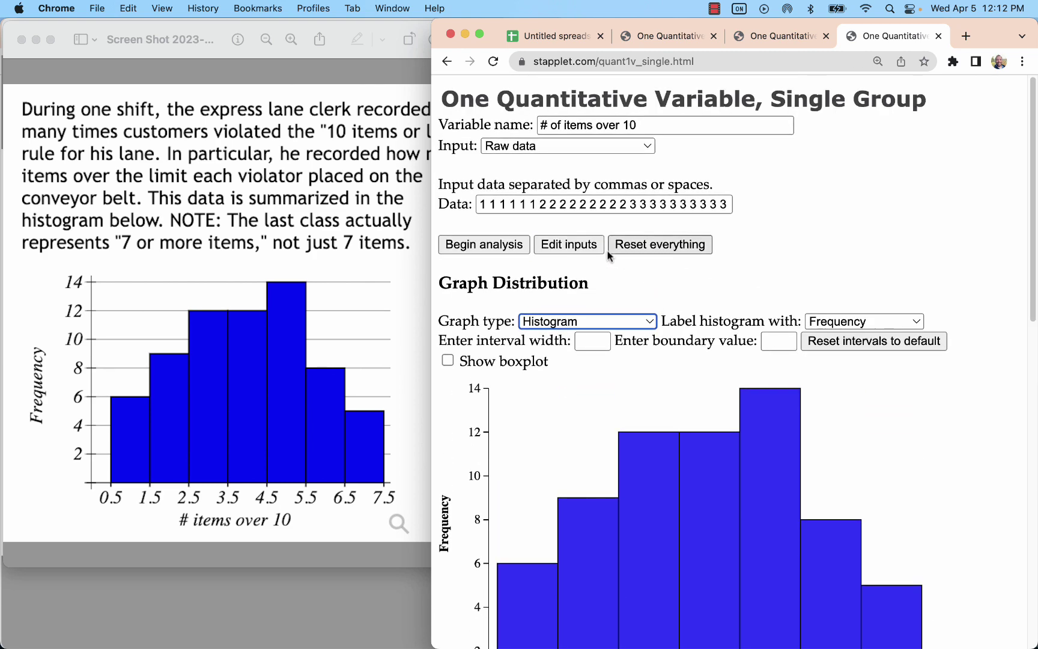
Open the one categorical variable, single group tool and add category rows 3 and 4.
click(445, 63)
click(470, 142)
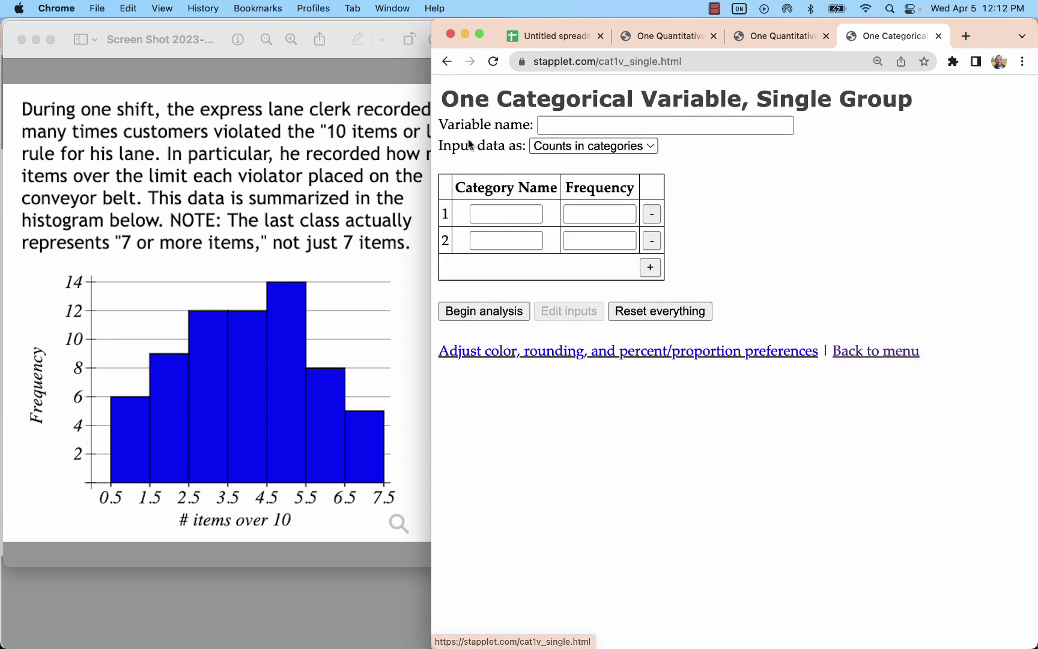
click(652, 273)
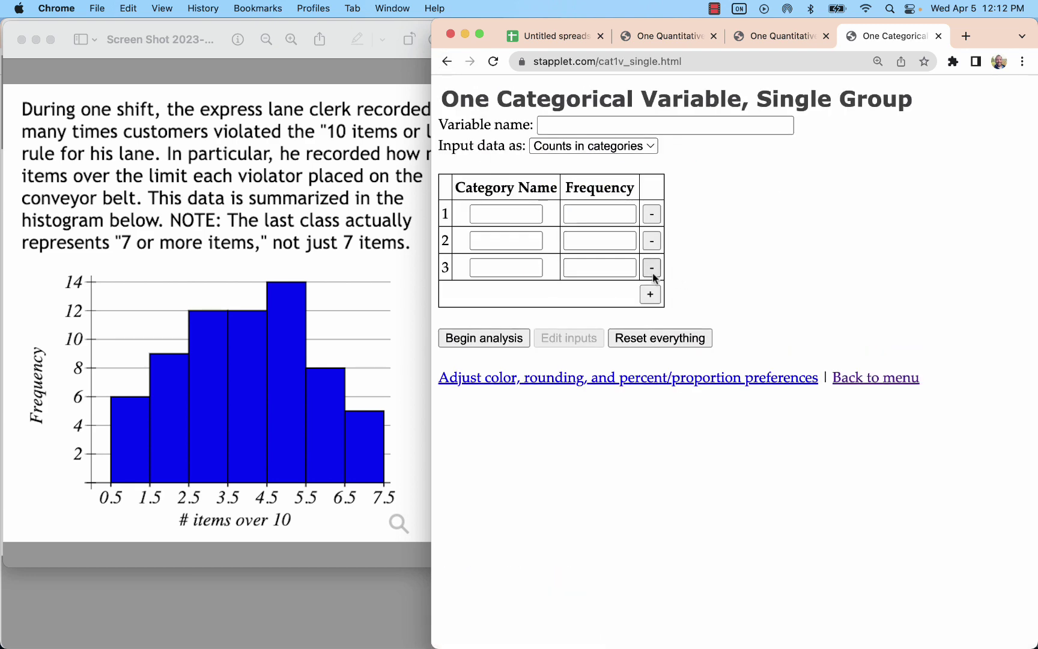
click(652, 274)
click(652, 274)
click(652, 274)
click(650, 271)
click(651, 294)
Step through the category name and frequency fields of the four rows.
click(506, 240)
click(497, 271)
click(505, 294)
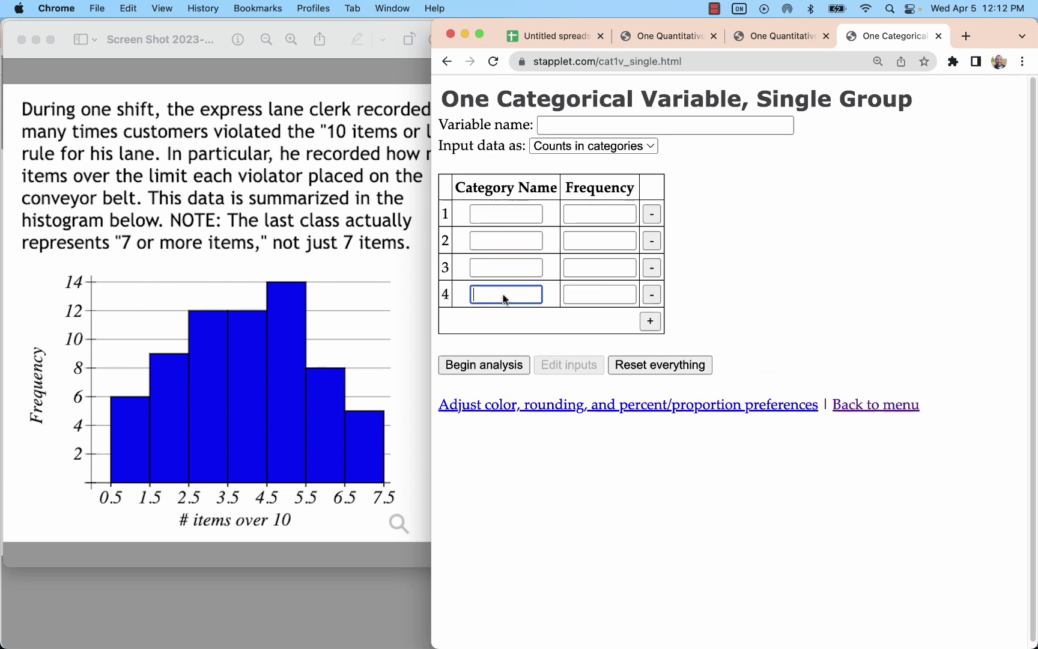
click(584, 215)
click(587, 250)
click(586, 299)
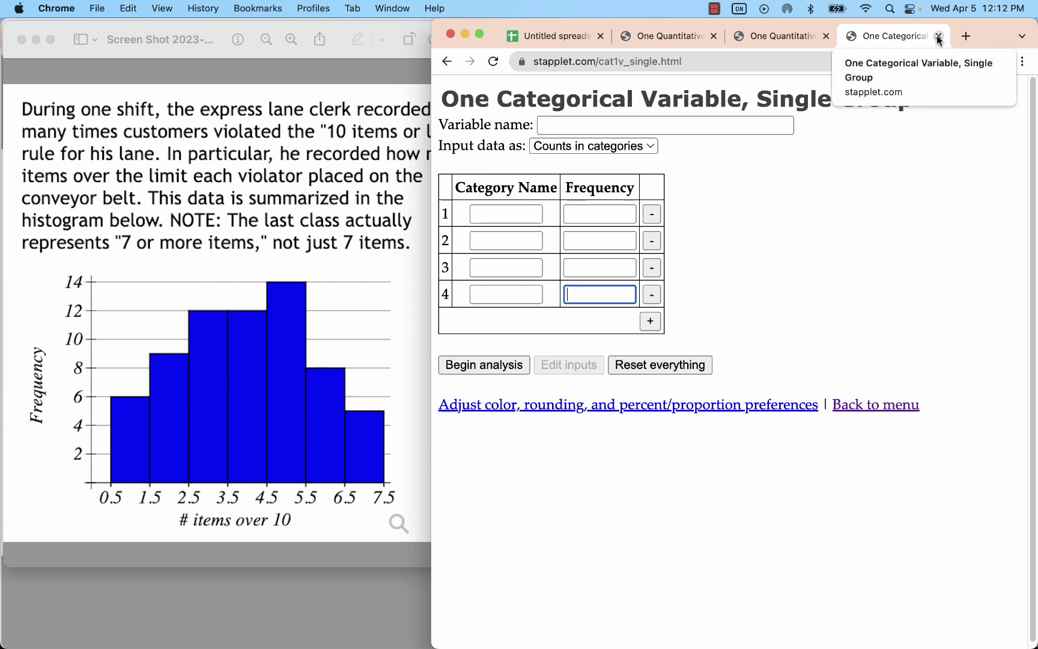
Close the extra Chrome tabs and load the Stapplets home page.
click(939, 38)
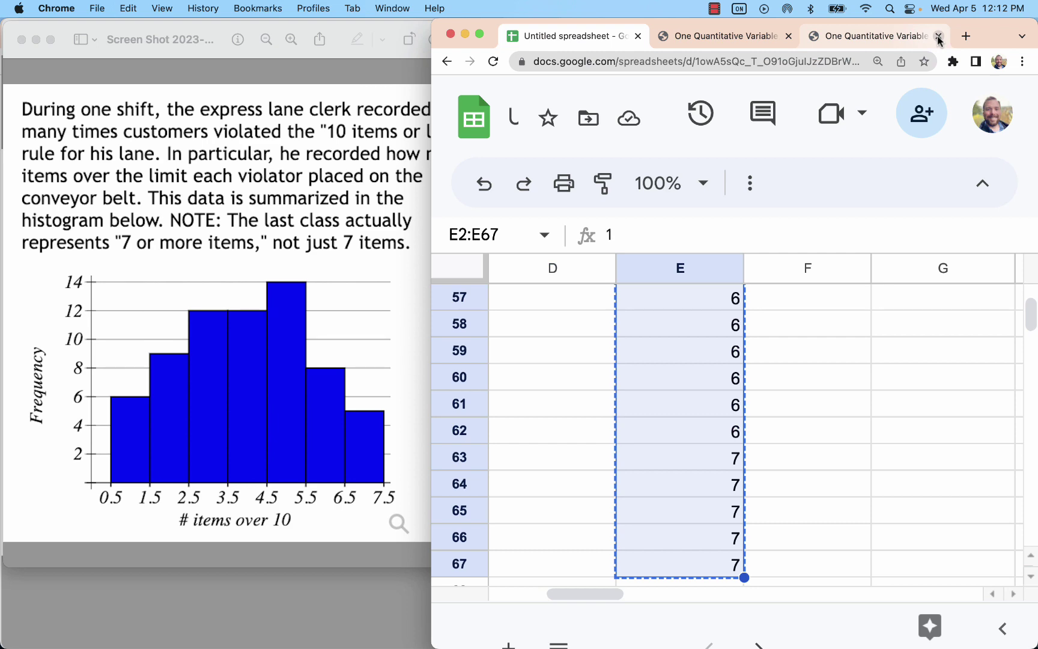
click(939, 38)
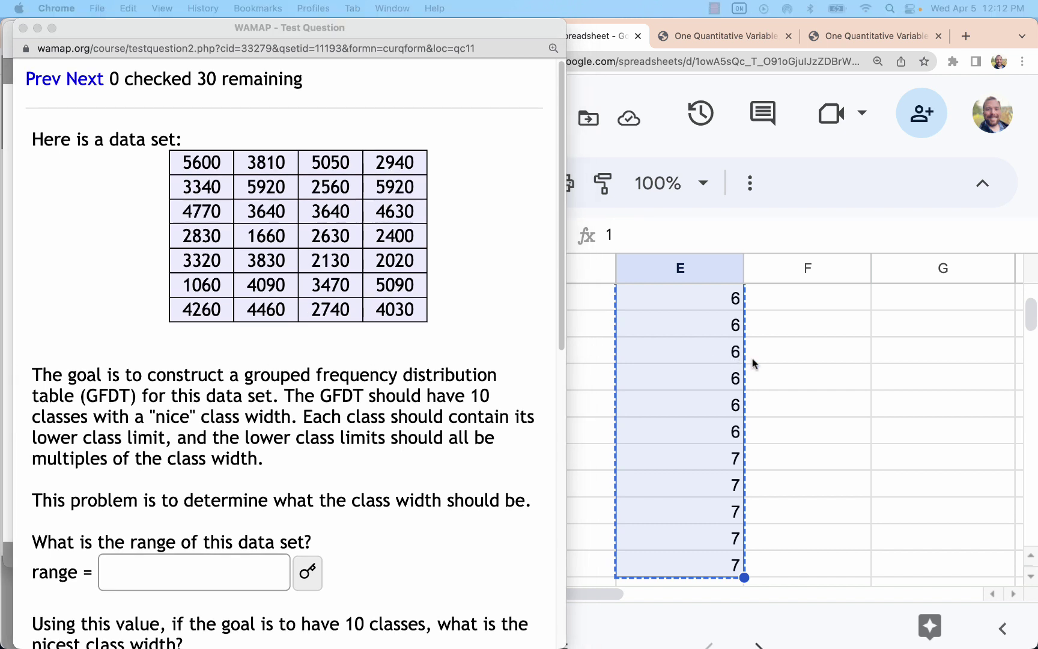
click(649, 195)
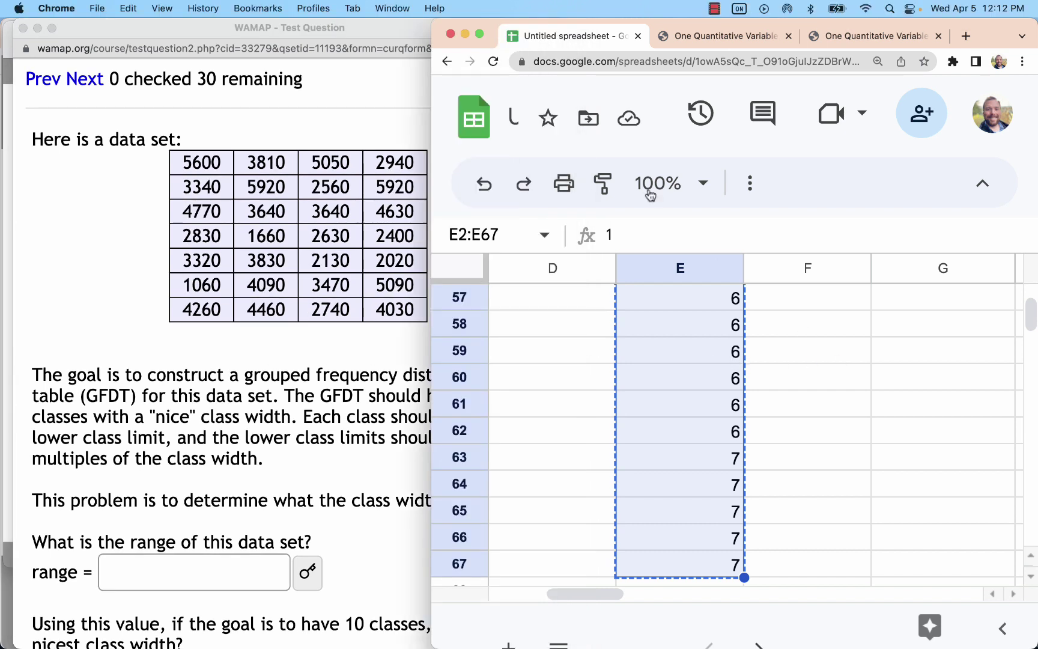
click(638, 36)
click(638, 37)
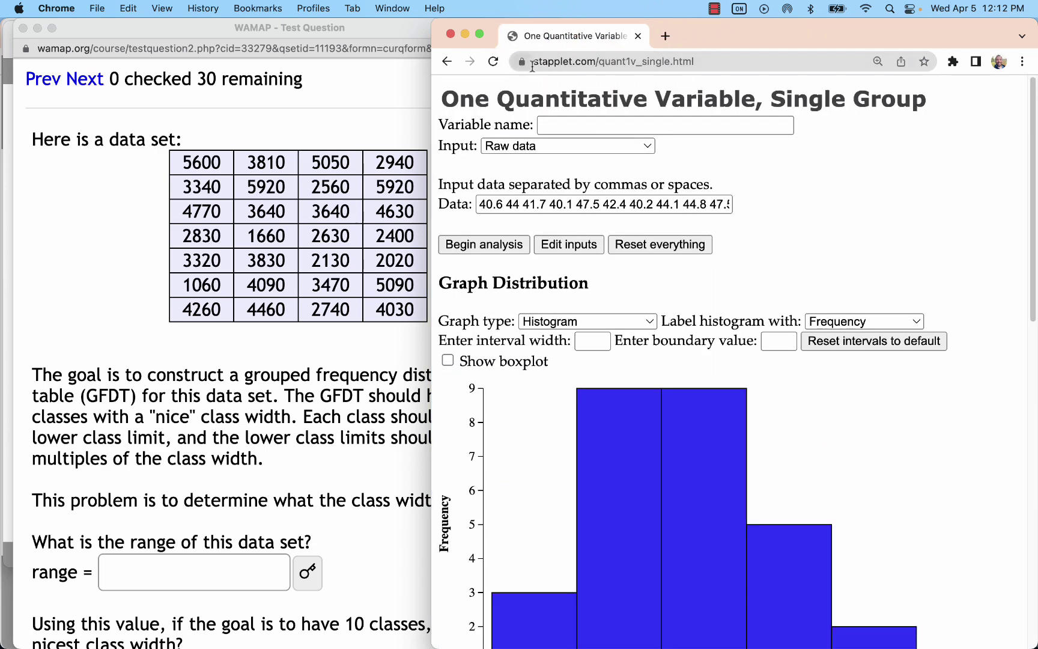
click(553, 61)
text(sta)
key(Return)
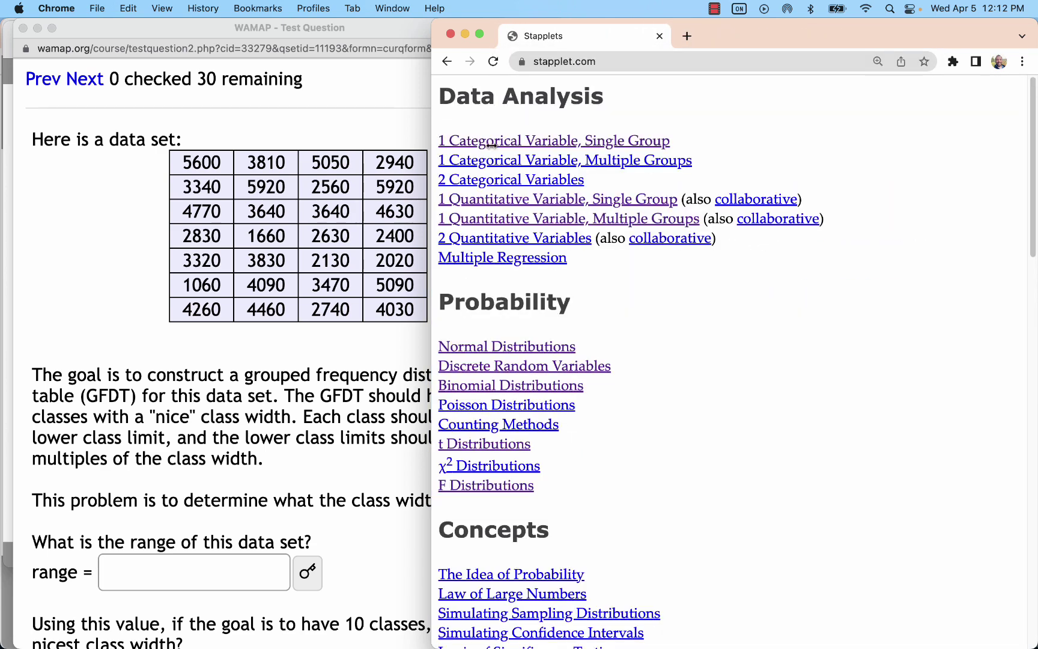
Place Stapplets beside the WAMAP question and select the question's full data table.
click(412, 243)
click(749, 171)
drag(432, 167, 552, 160)
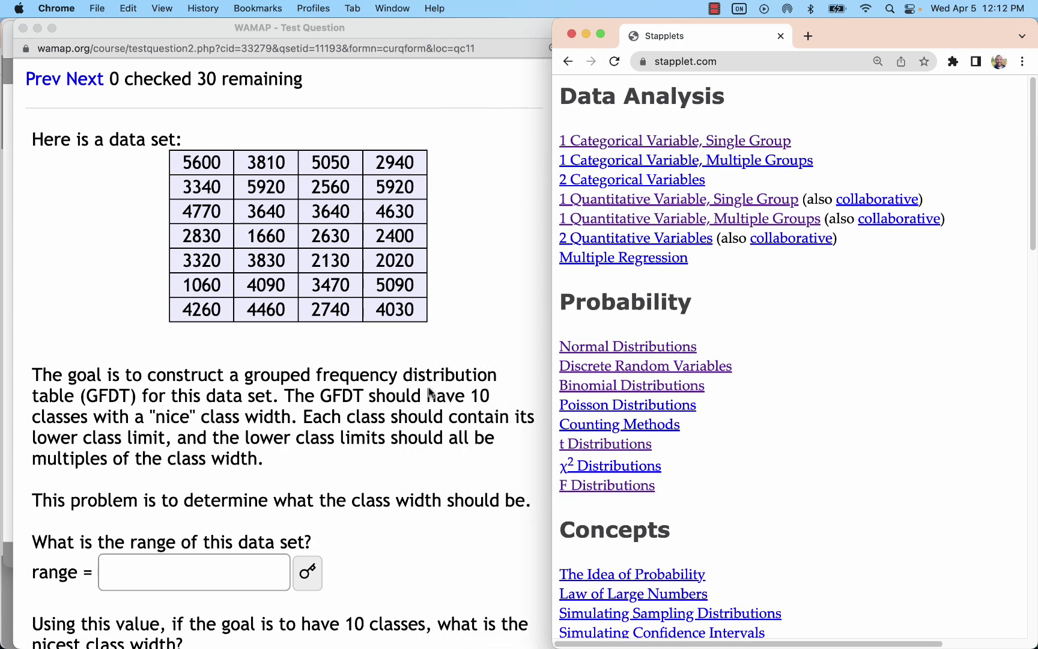
scroll(385, 478, down, 3)
click(332, 488)
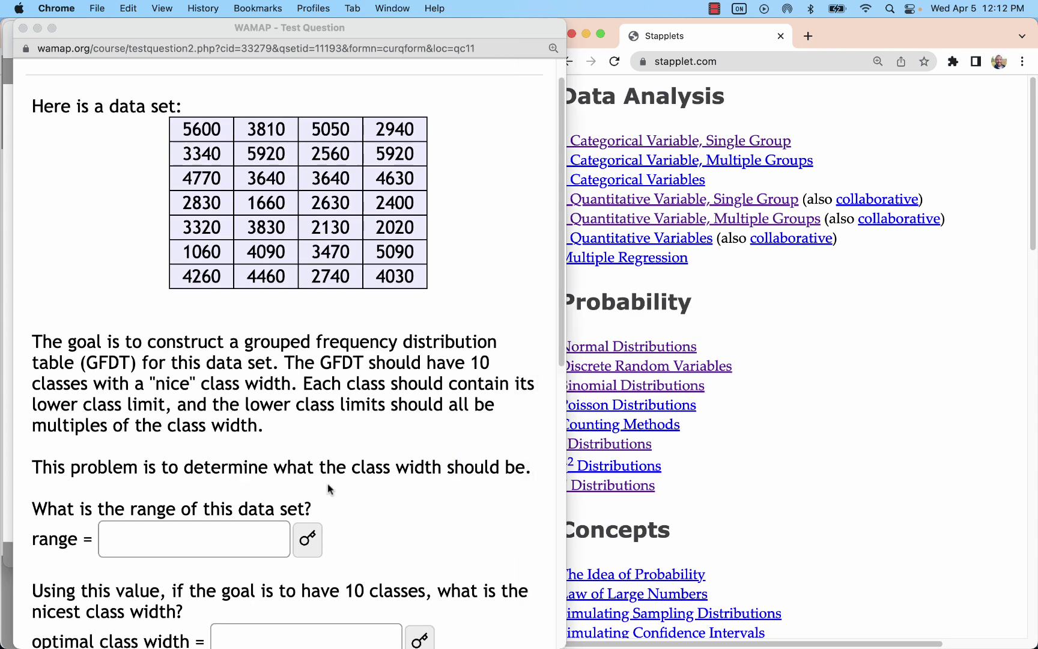
scroll(270, 523, down, 2)
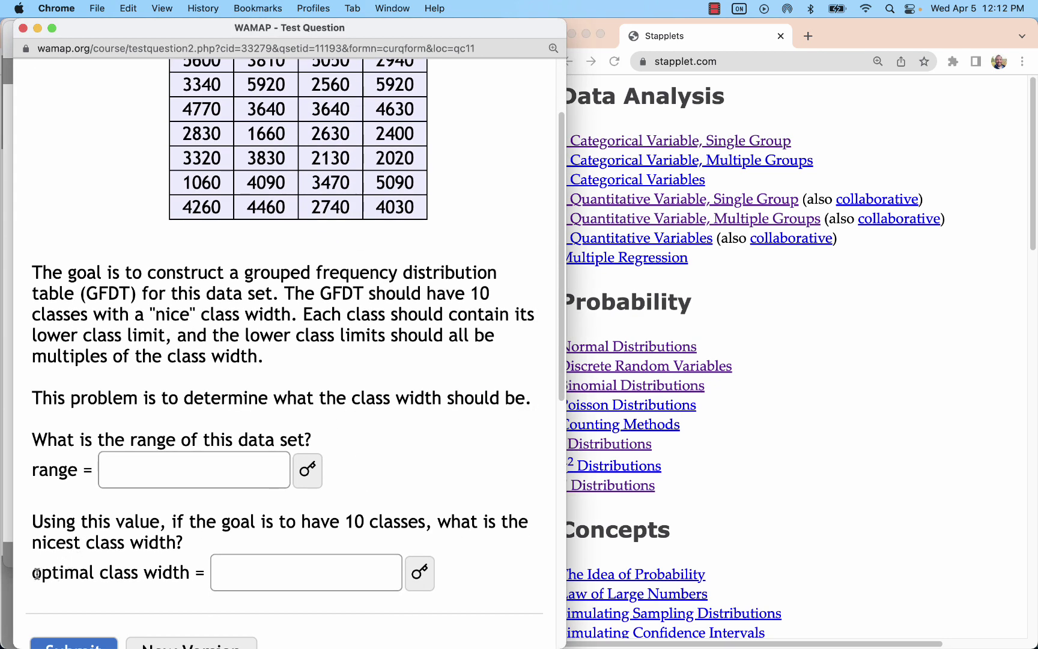
drag(36, 573, 189, 573)
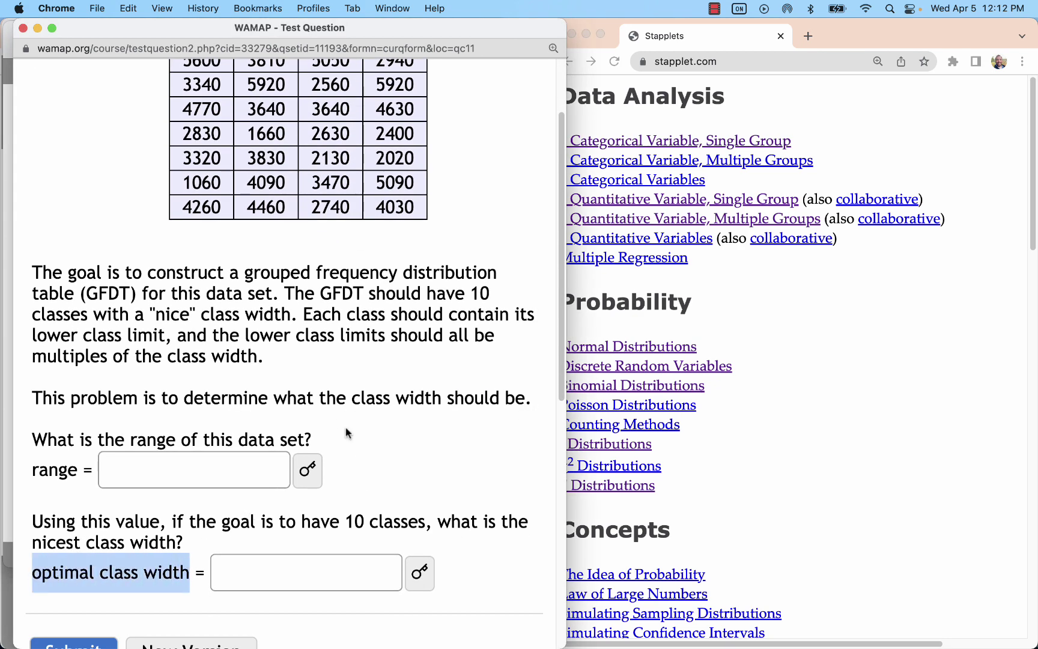
scroll(385, 420, up, 3)
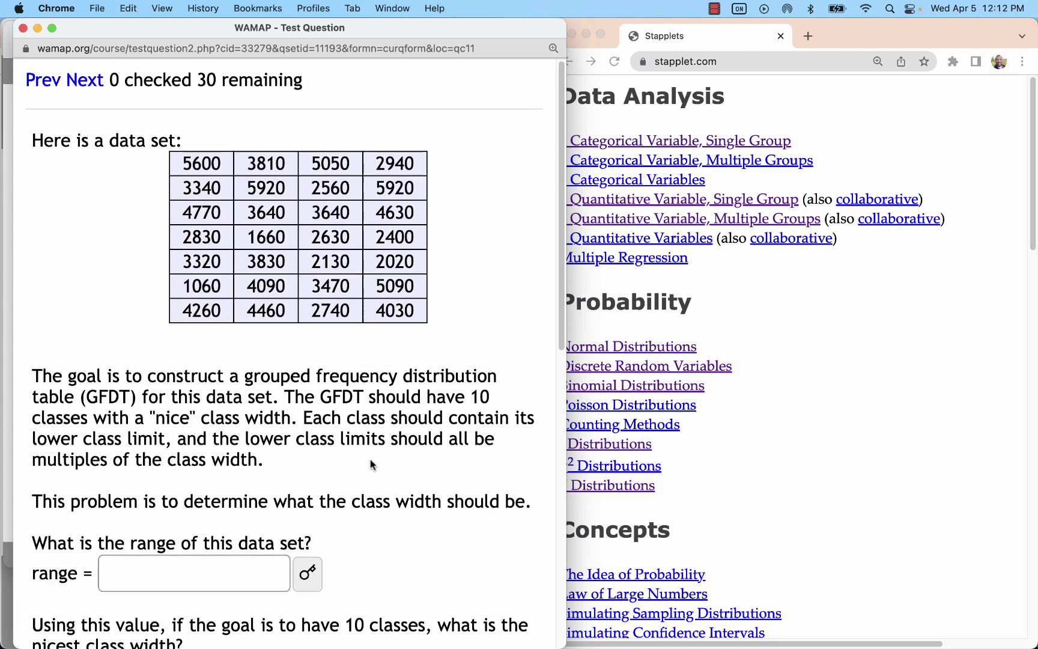
drag(182, 161, 418, 305)
key(super+c)
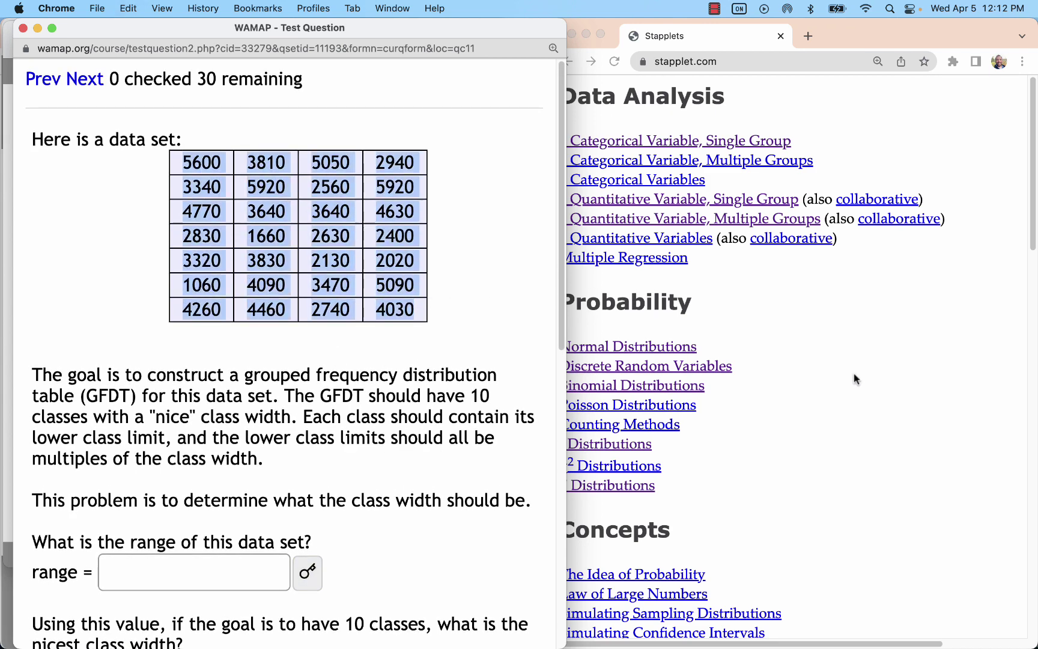
Paste the copied values into the one quantitative variable, single group tool and run the analysis.
click(855, 378)
click(647, 200)
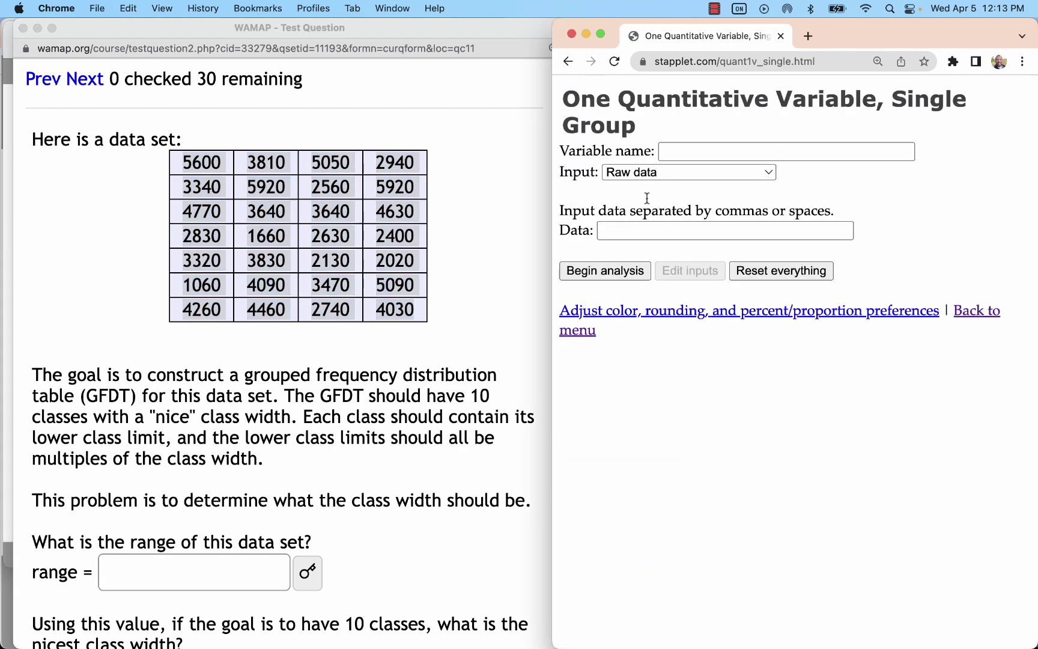
click(622, 230)
key(super+v)
click(593, 273)
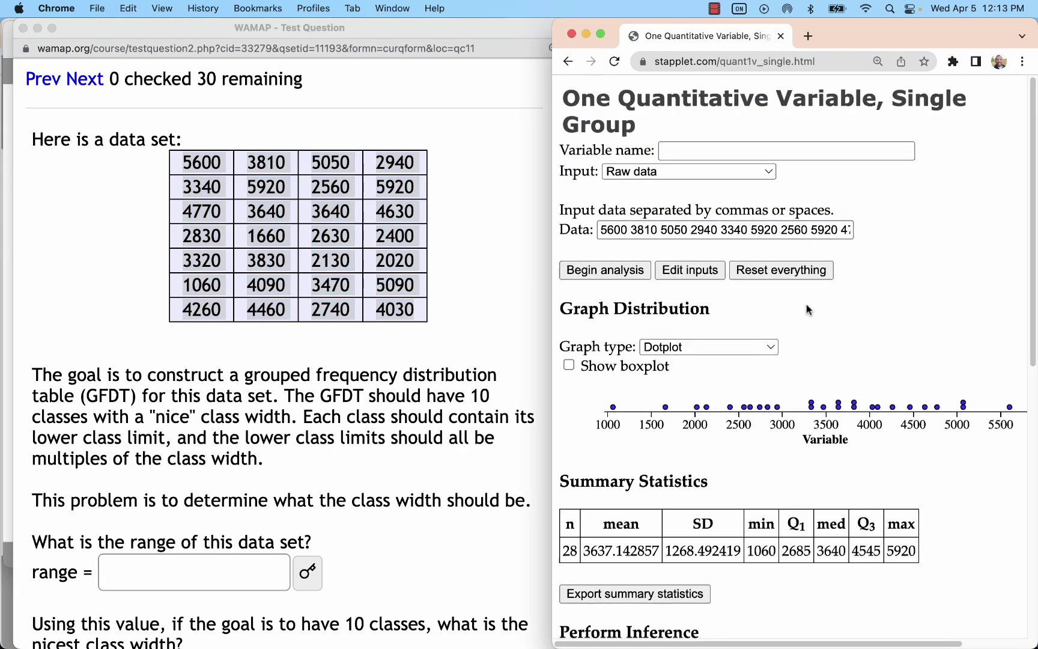
Pick out the minimum 1060 and maximum 5920 in the summary statistics.
scroll(808, 309, down, 4)
double_click(901, 424)
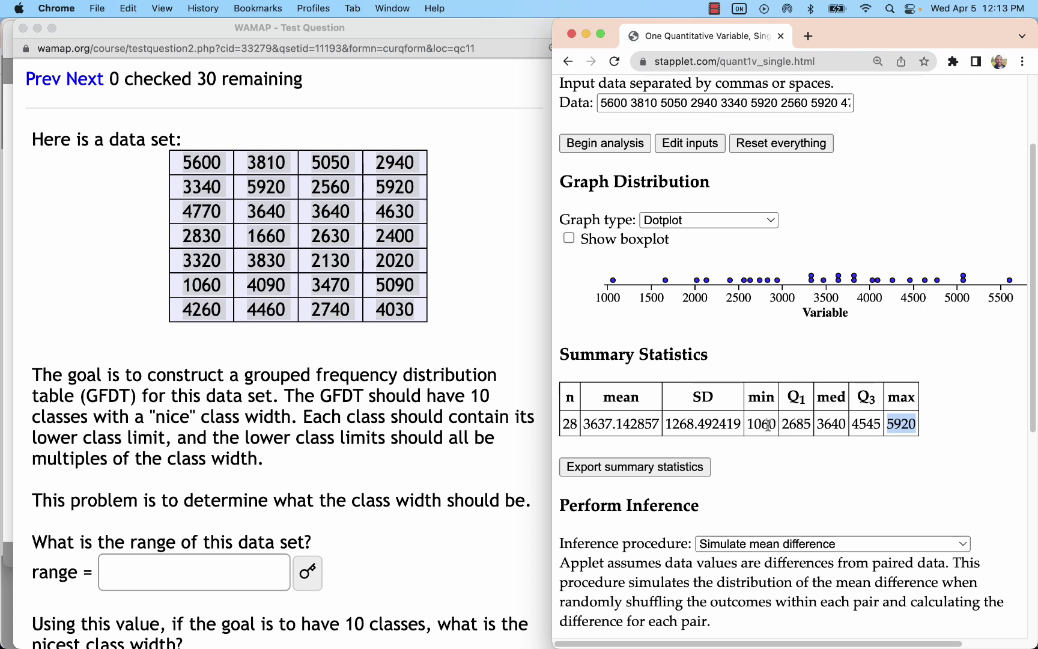
double_click(768, 425)
double_click(904, 424)
click(759, 425)
double_click(760, 425)
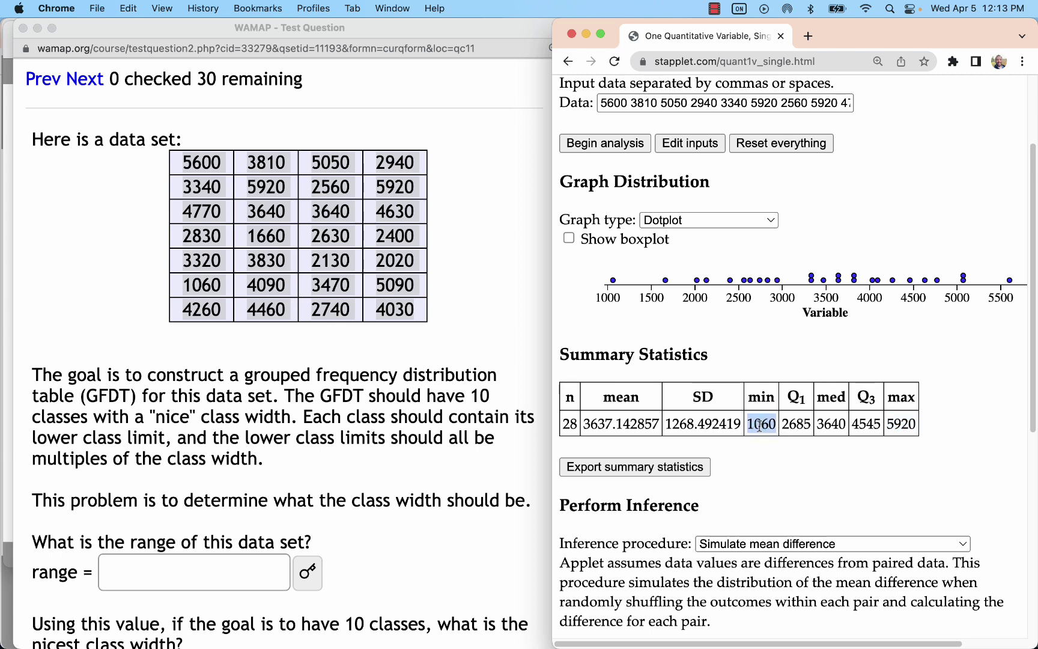
Compare WAMAP's correct range answer with Stapplet's minimum 1060 and maximum 5920.
click(301, 576)
click(306, 574)
scroll(334, 571, down, 3)
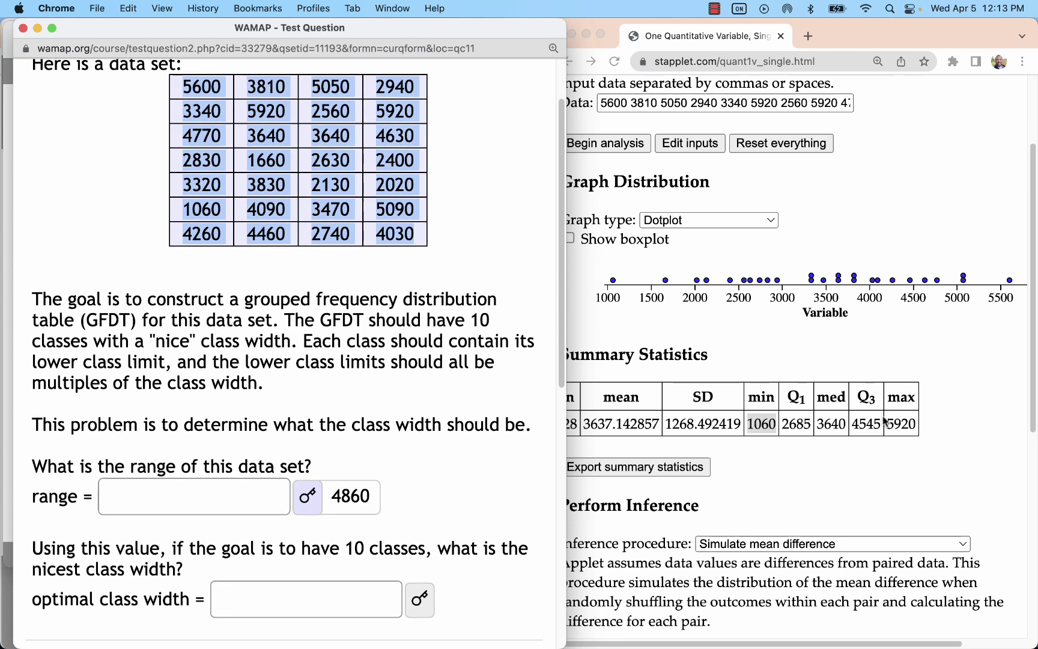
click(909, 425)
double_click(901, 415)
double_click(762, 415)
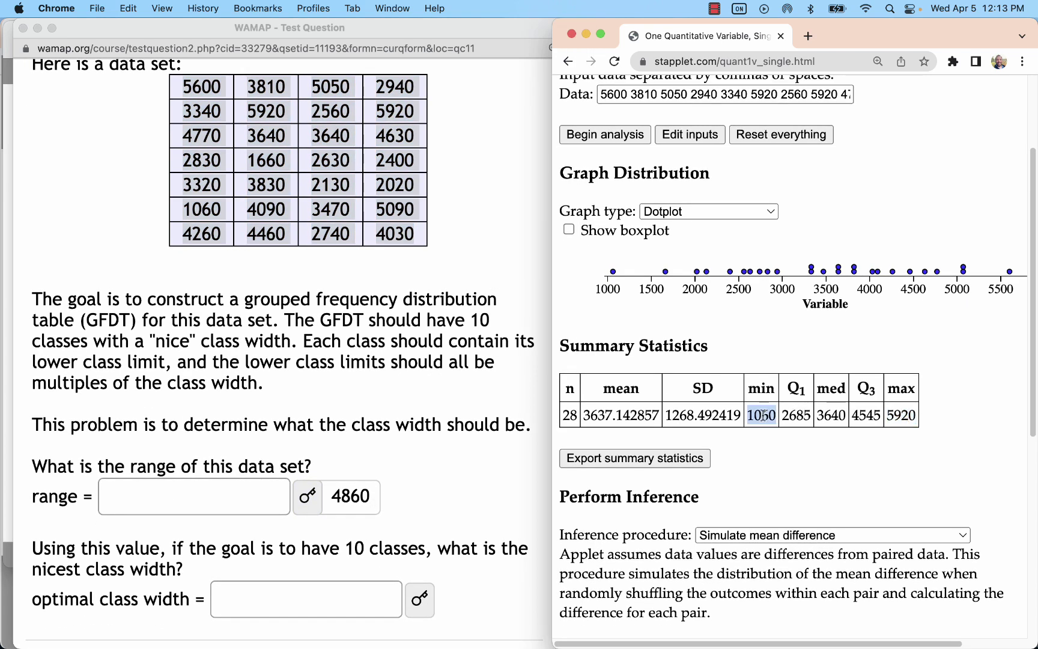
scroll(452, 409, down, 3)
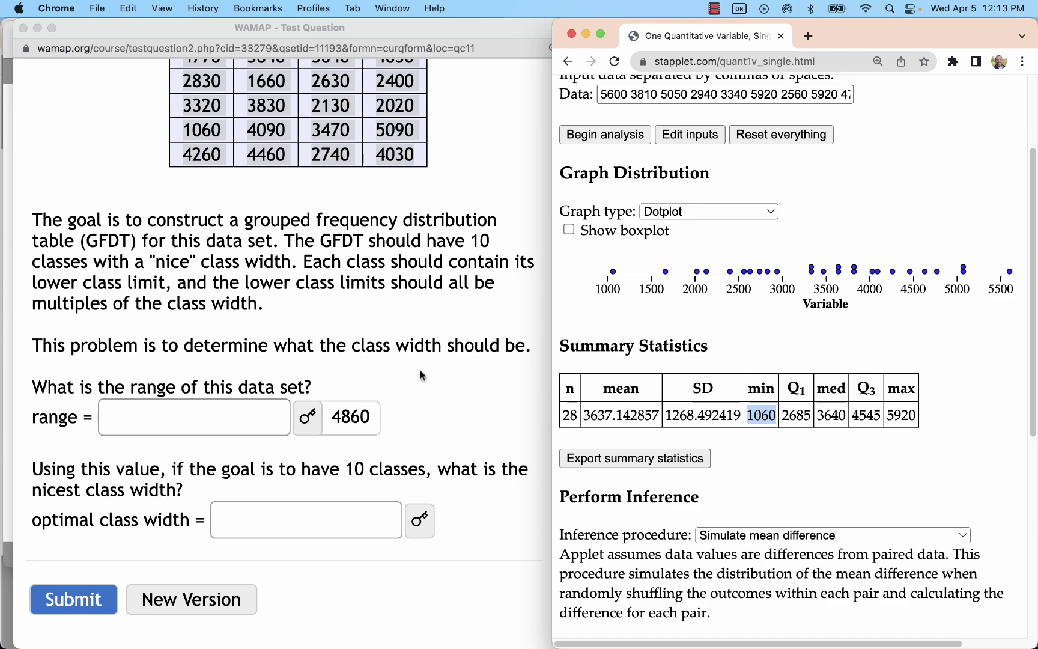
key(ctrl+Up)
click(139, 223)
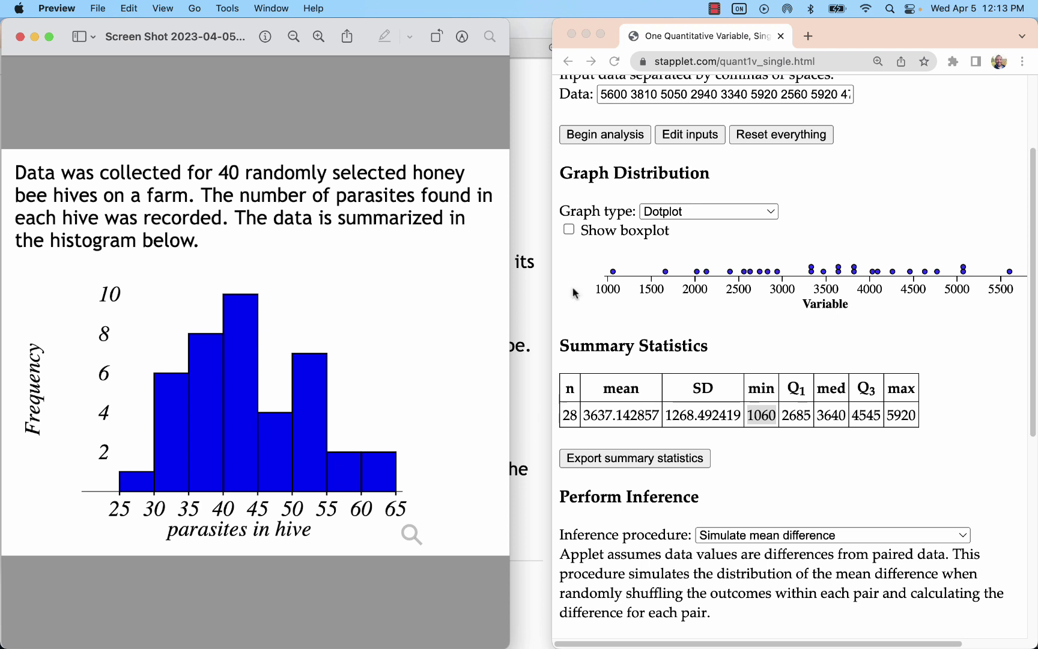
click(550, 188)
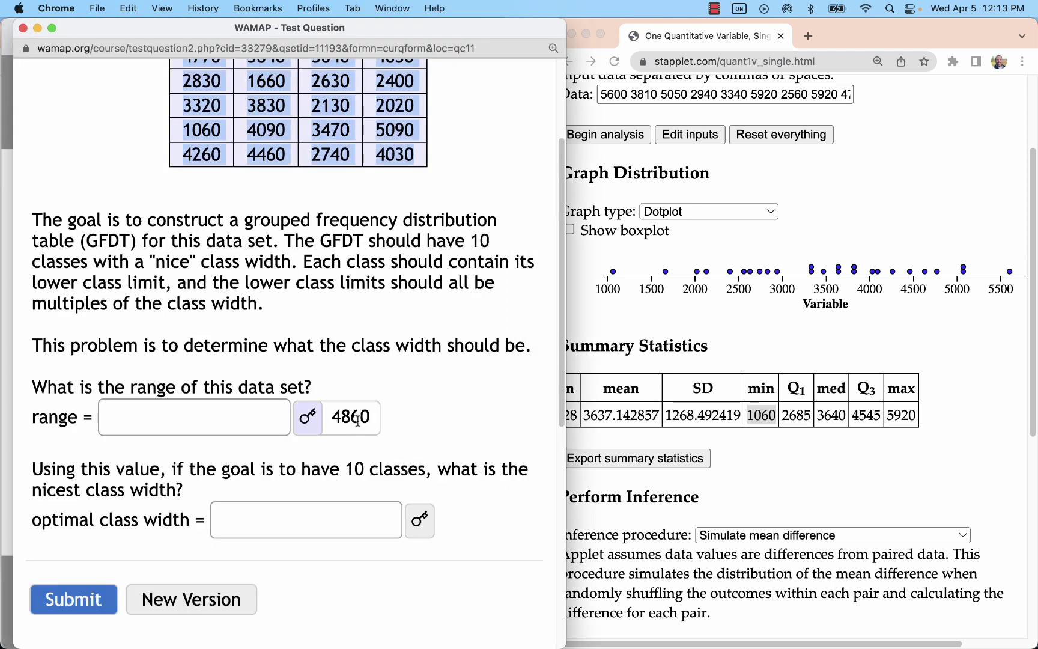
drag(361, 416, 337, 416)
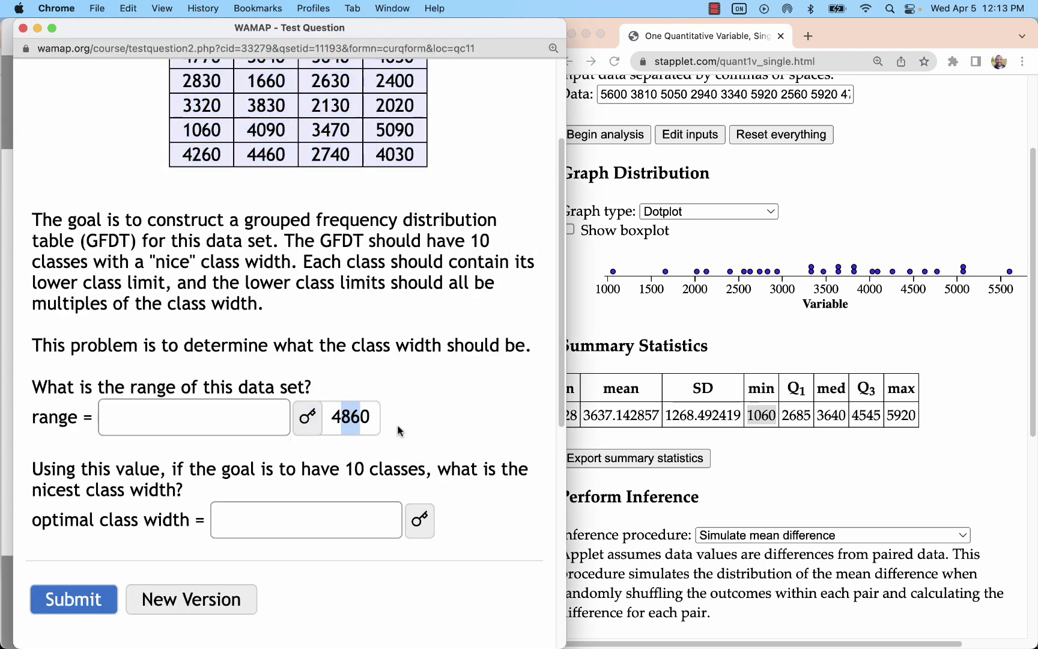
click(424, 430)
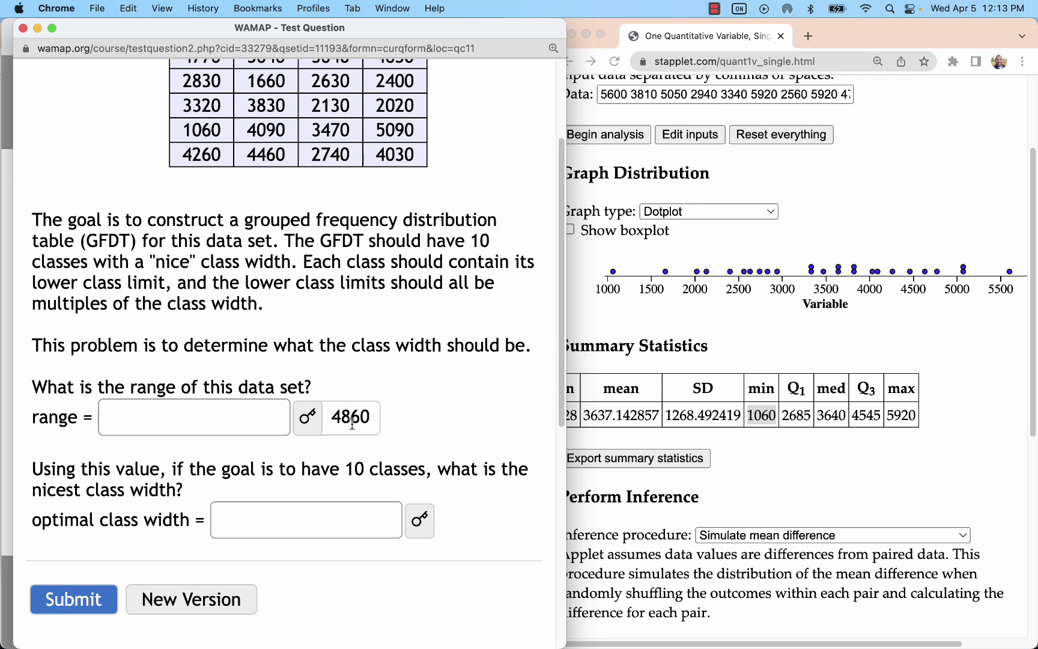
drag(367, 413, 332, 421)
drag(368, 469, 346, 469)
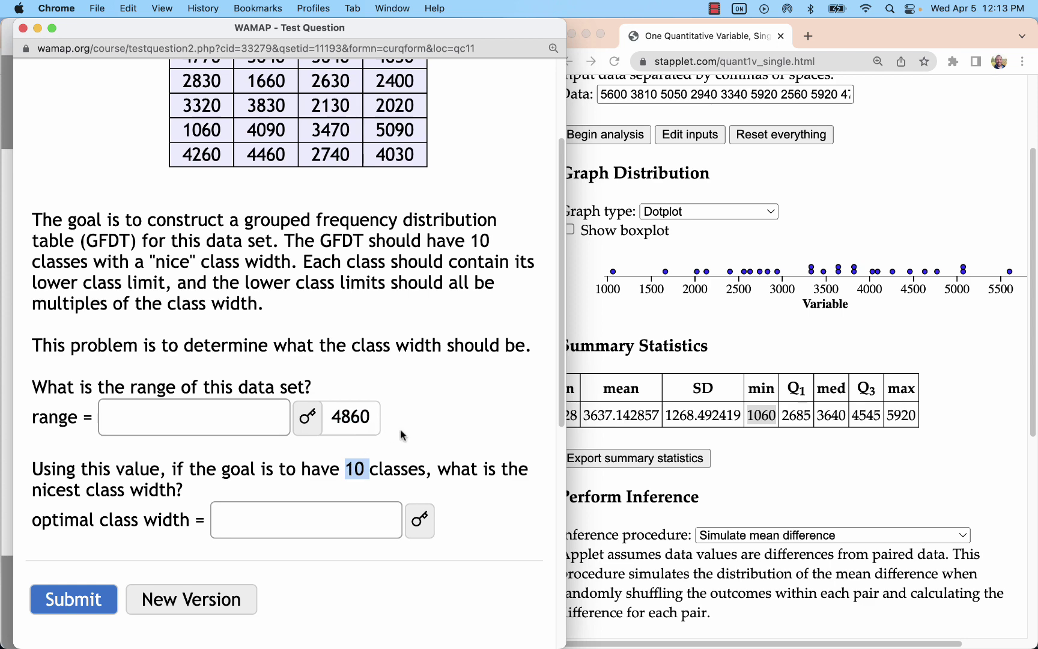
scroll(408, 426, down, 1)
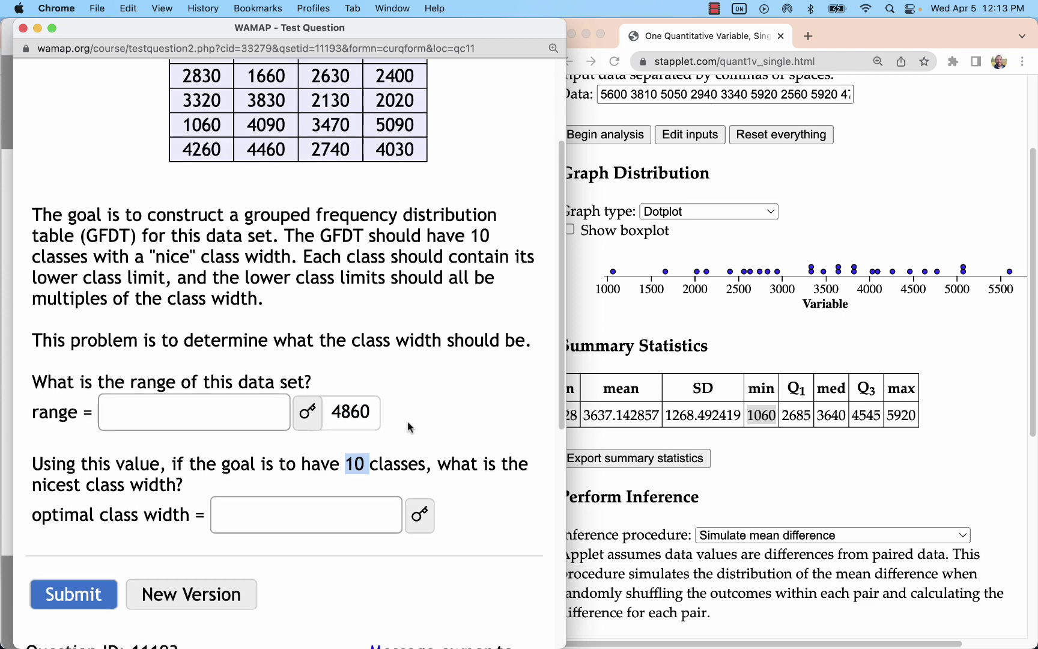
click(408, 415)
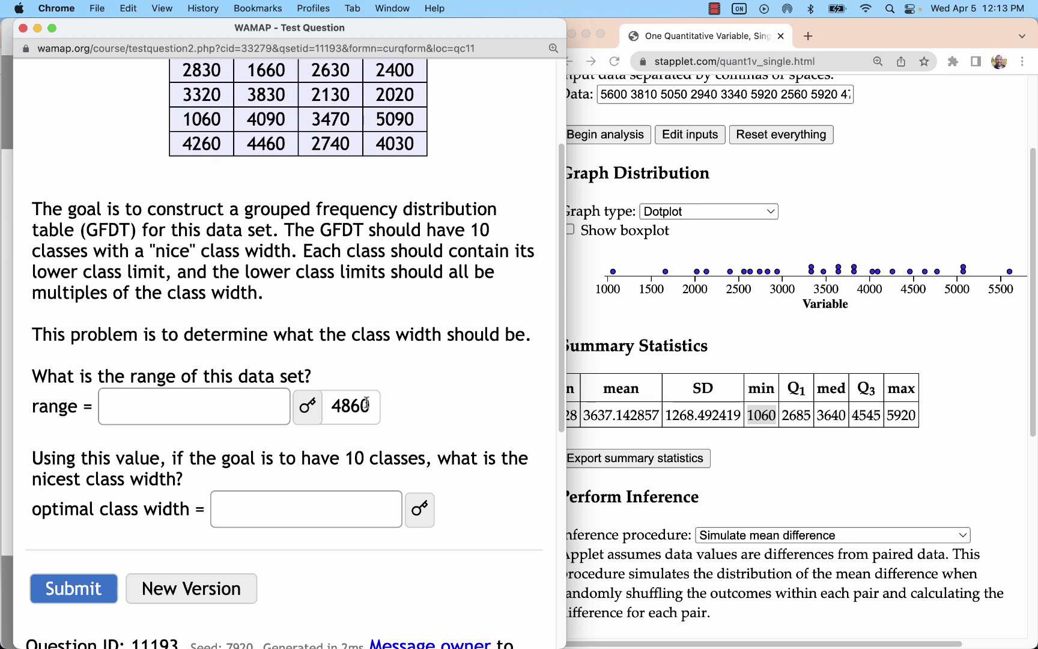
scroll(366, 404, down, 1)
Change Stapplet's graph type to Histogram, showing 1000-wide bins from 1000 to 6000.
click(717, 211)
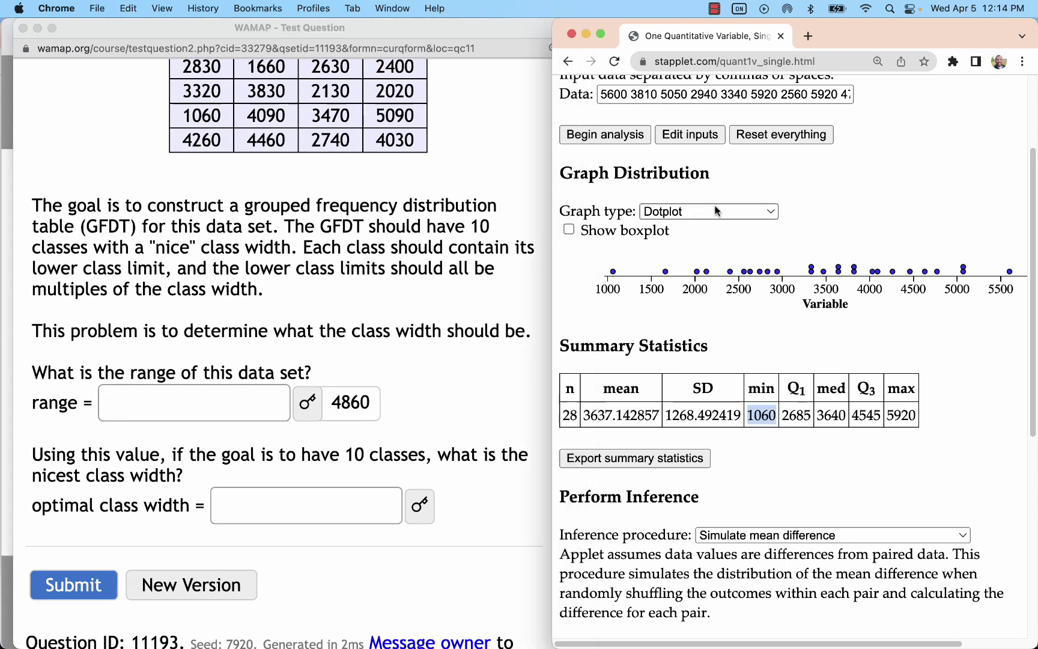
click(716, 211)
click(689, 226)
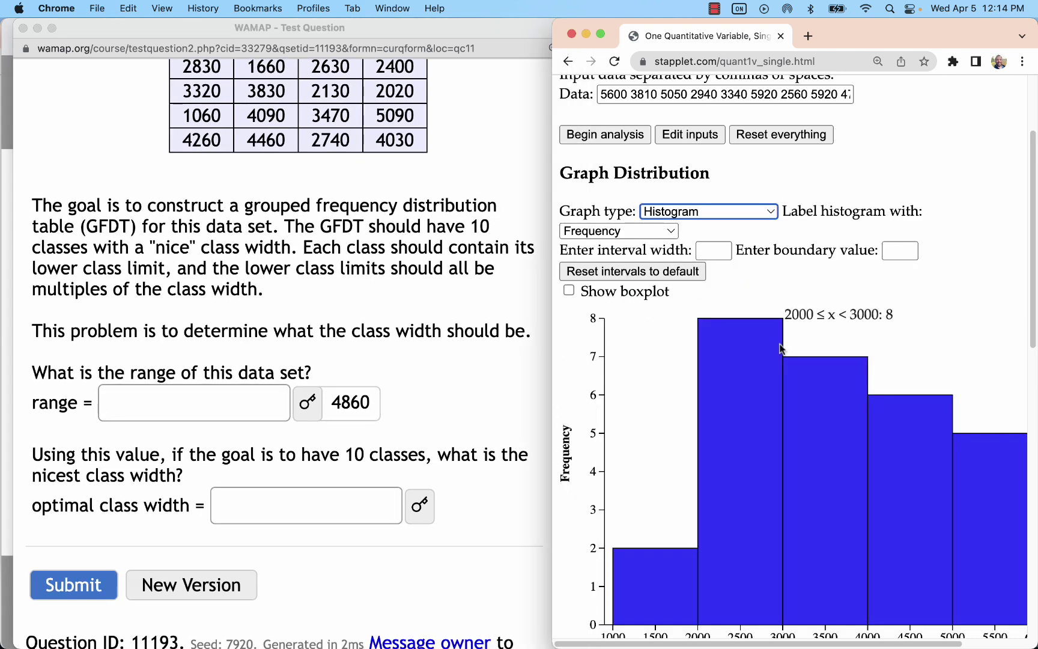
scroll(799, 227, down, 5)
mouse_move(634, 448)
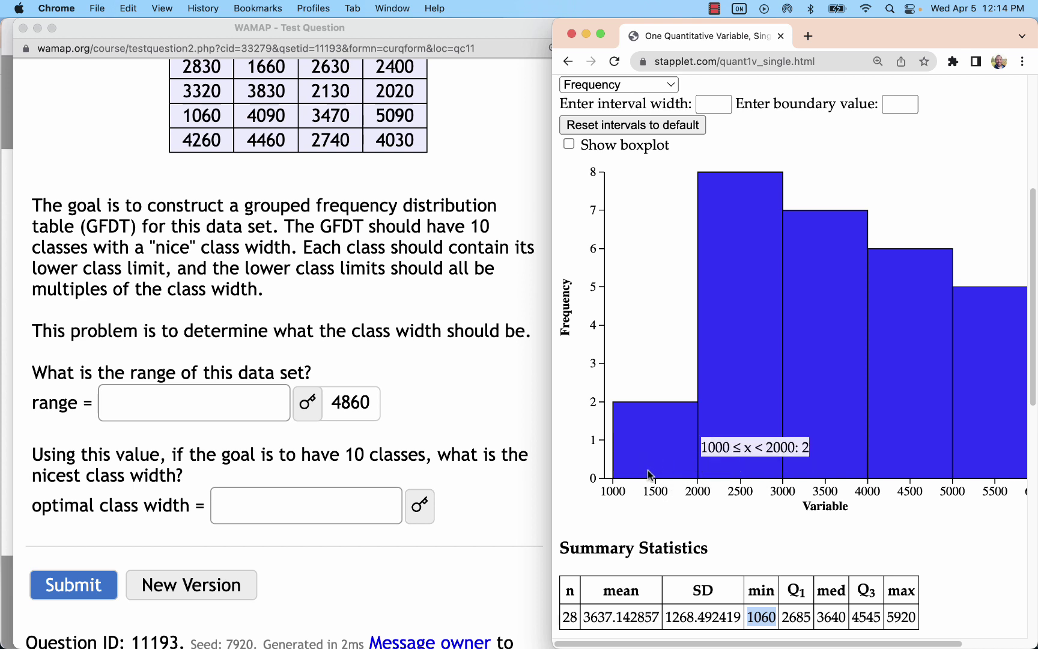
scroll(626, 454, right, 3)
scroll(600, 445, left, 2)
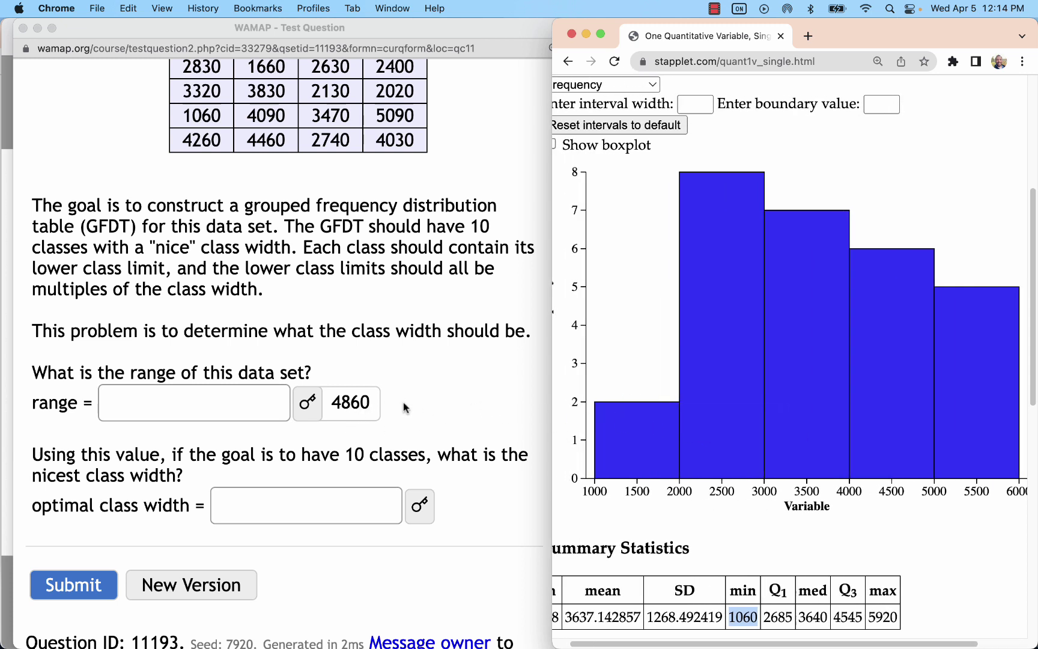
Enter range 4860 and optimal class width 500 in WAMAP and submit.
click(216, 405)
click(211, 405)
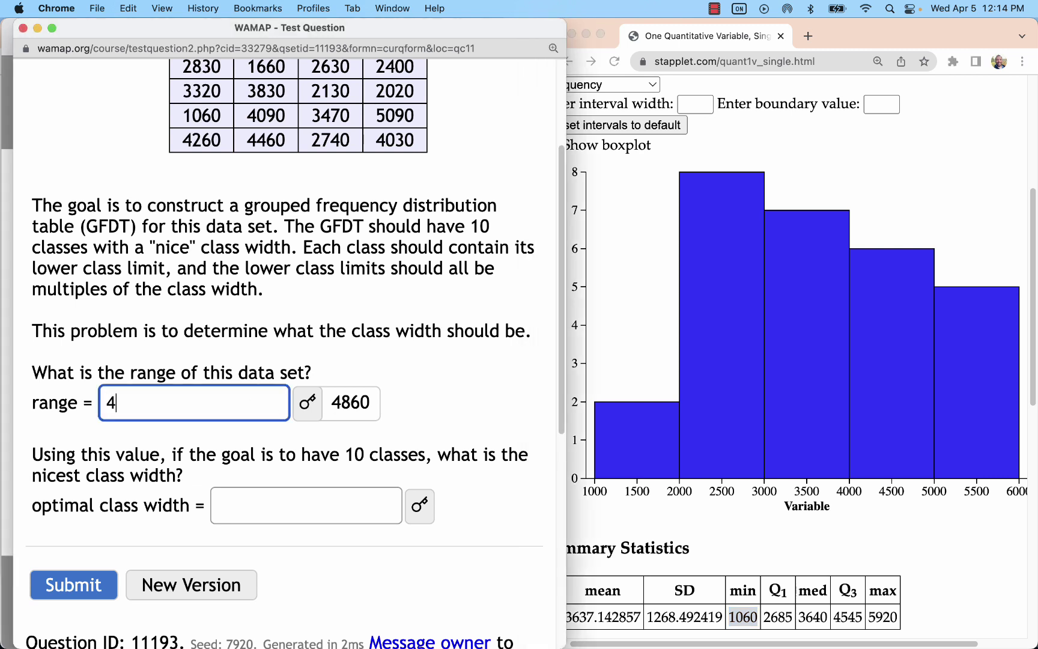
click(254, 521)
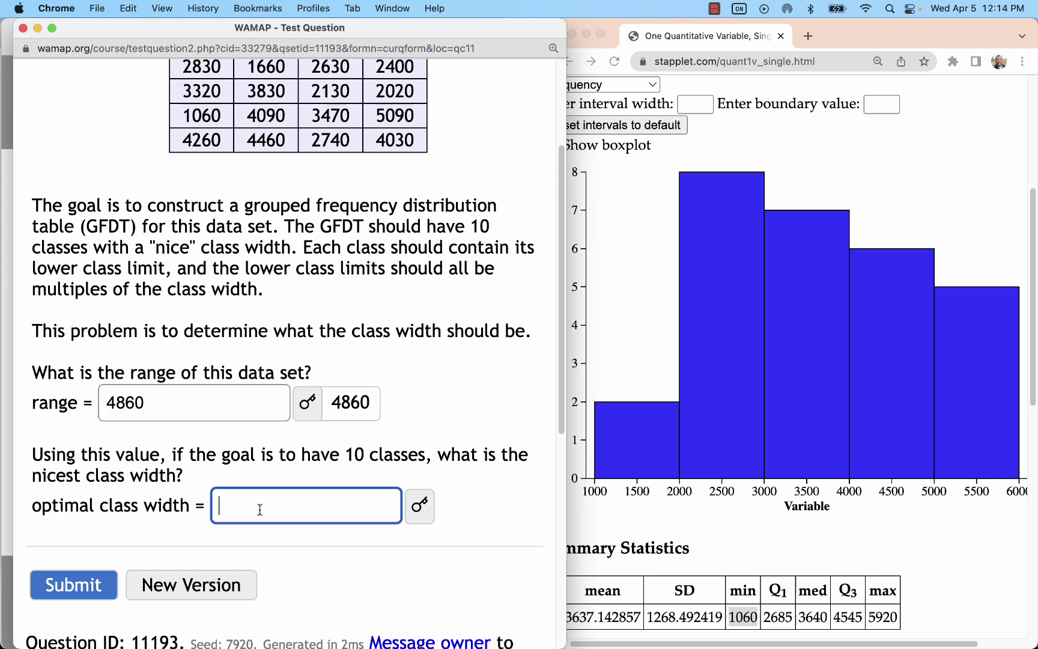
text(500)
click(75, 580)
Review the graded answers, selecting the 500 class-width answer marked correct.
scroll(409, 415, down, 2)
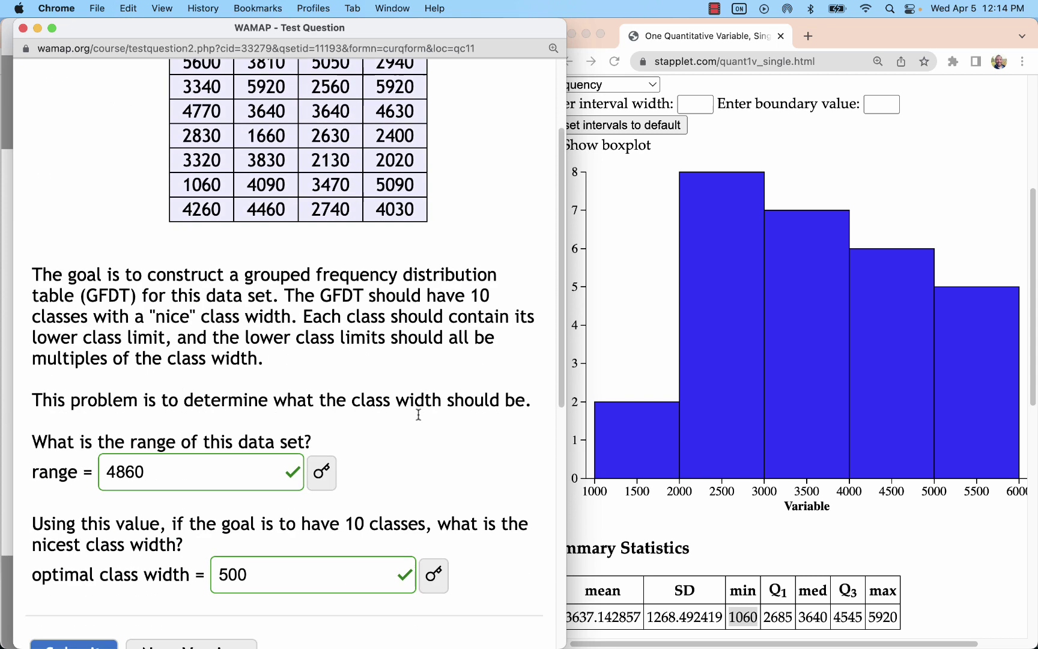
scroll(419, 415, down, 3)
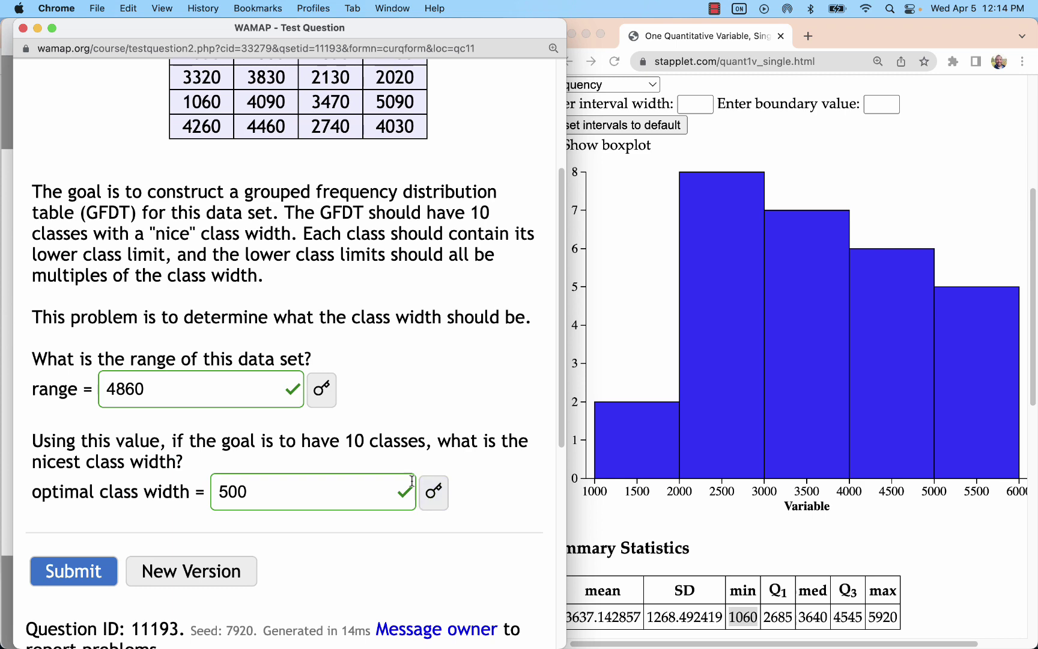
scroll(412, 480, down, 8)
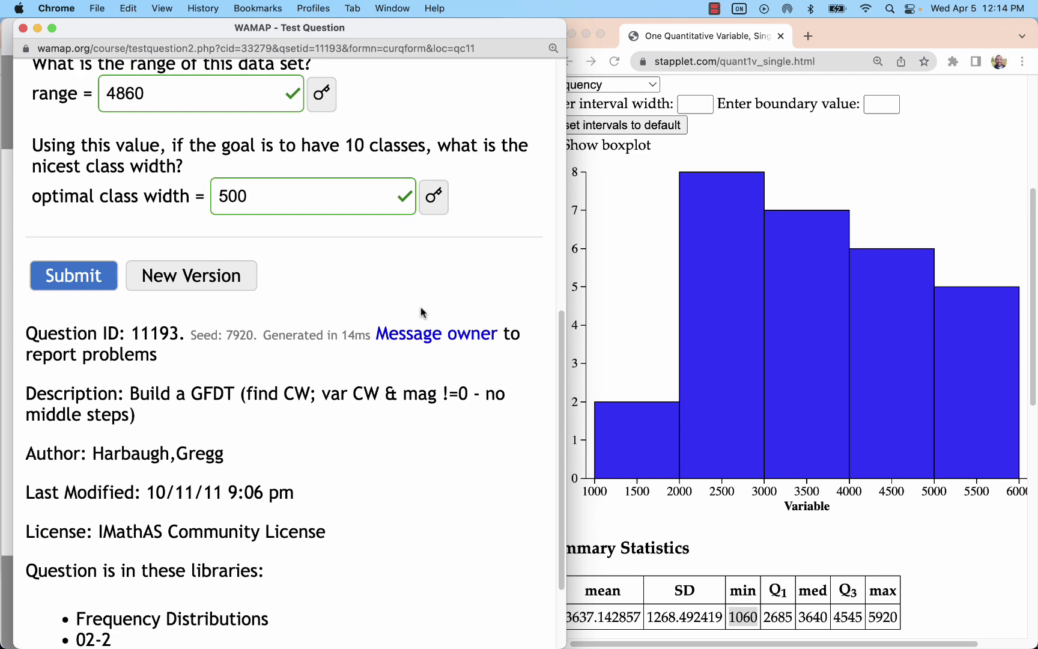
scroll(421, 318, up, 6)
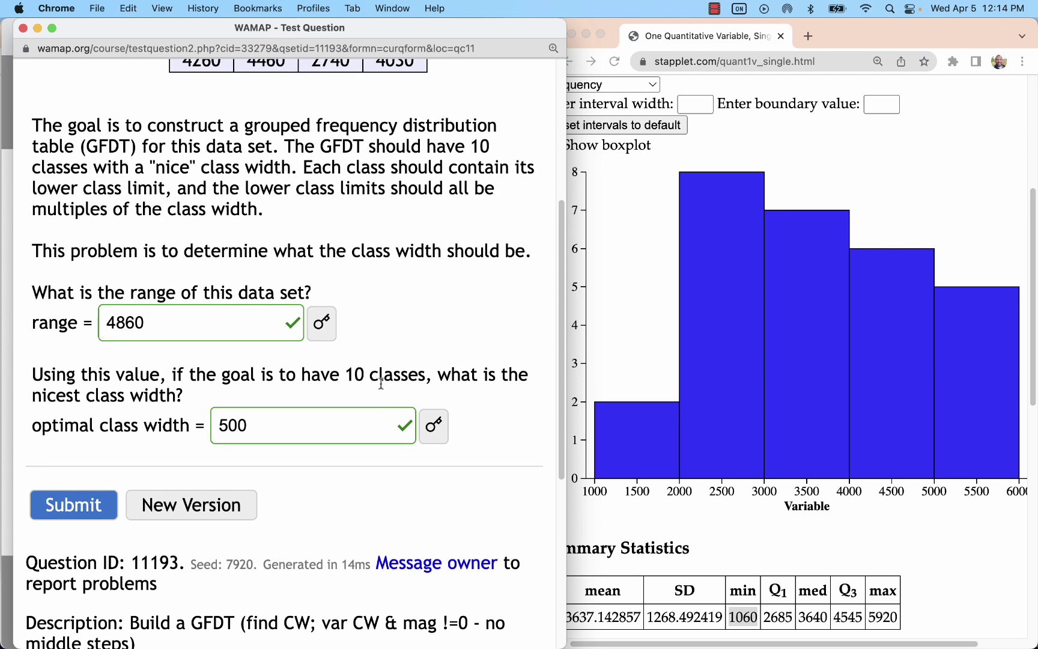
scroll(339, 456, up, 1)
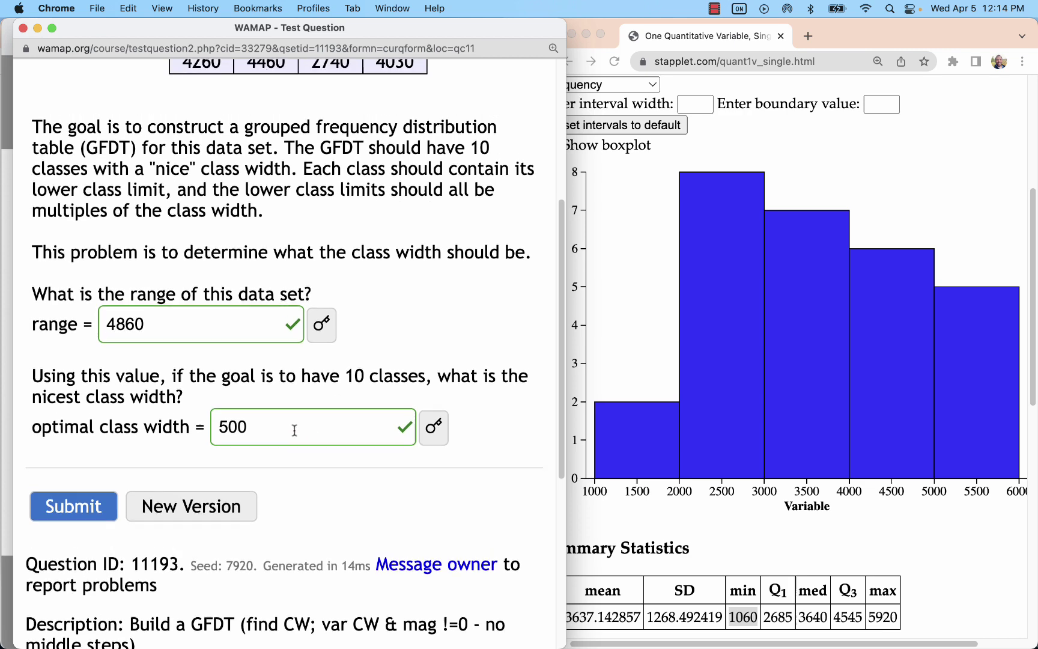
double_click(208, 429)
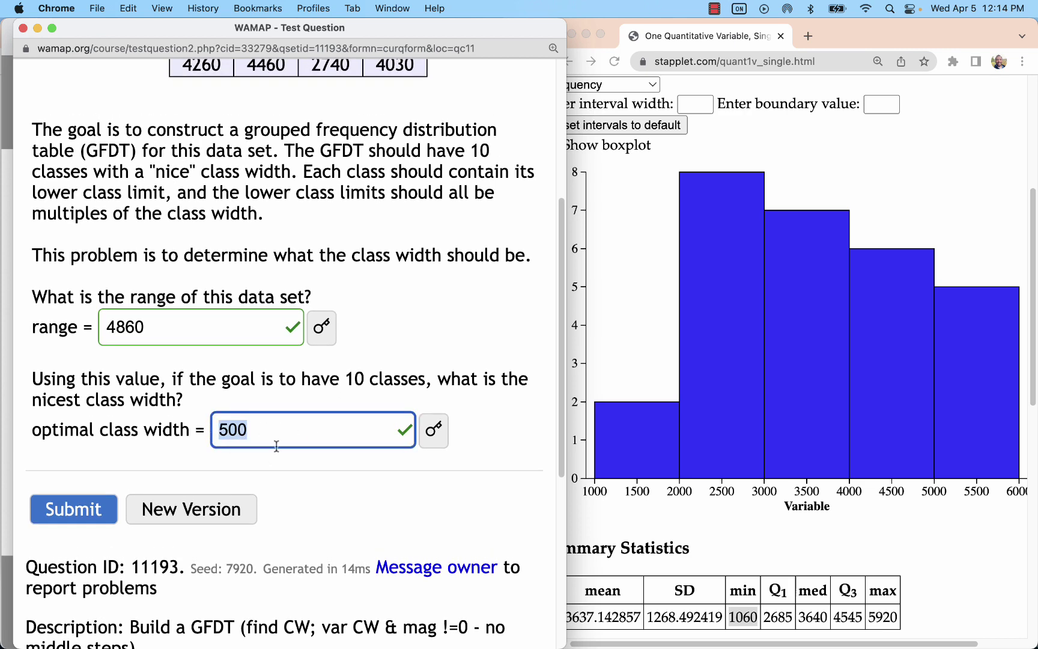
scroll(705, 282, up, 5)
Set the Stapplet histogram interval width to 500.
click(763, 279)
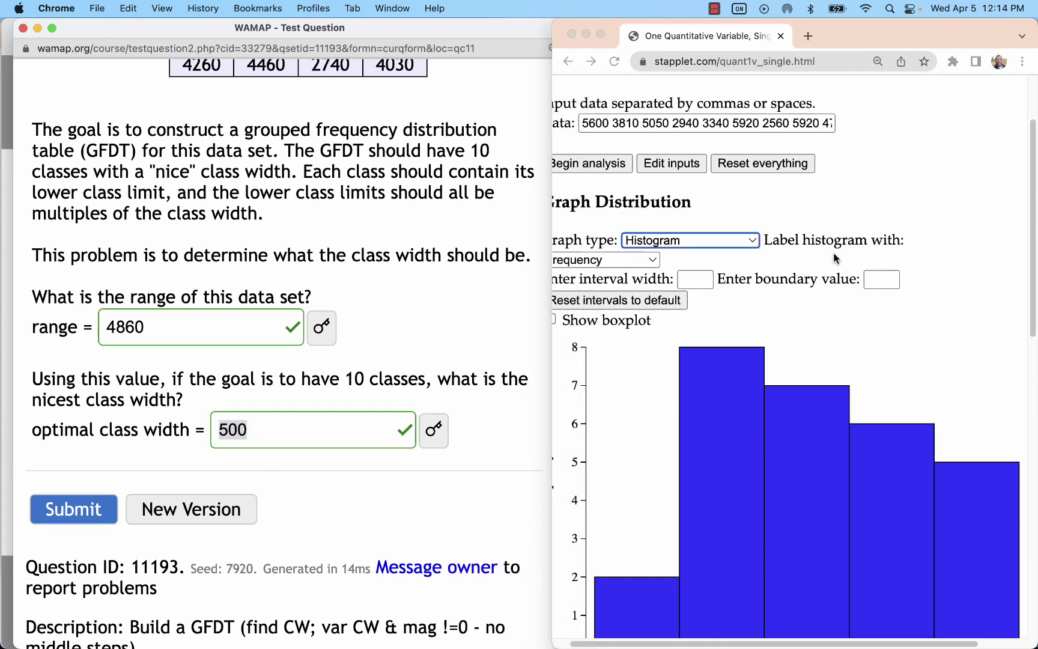
scroll(697, 279, left, 2)
click(709, 280)
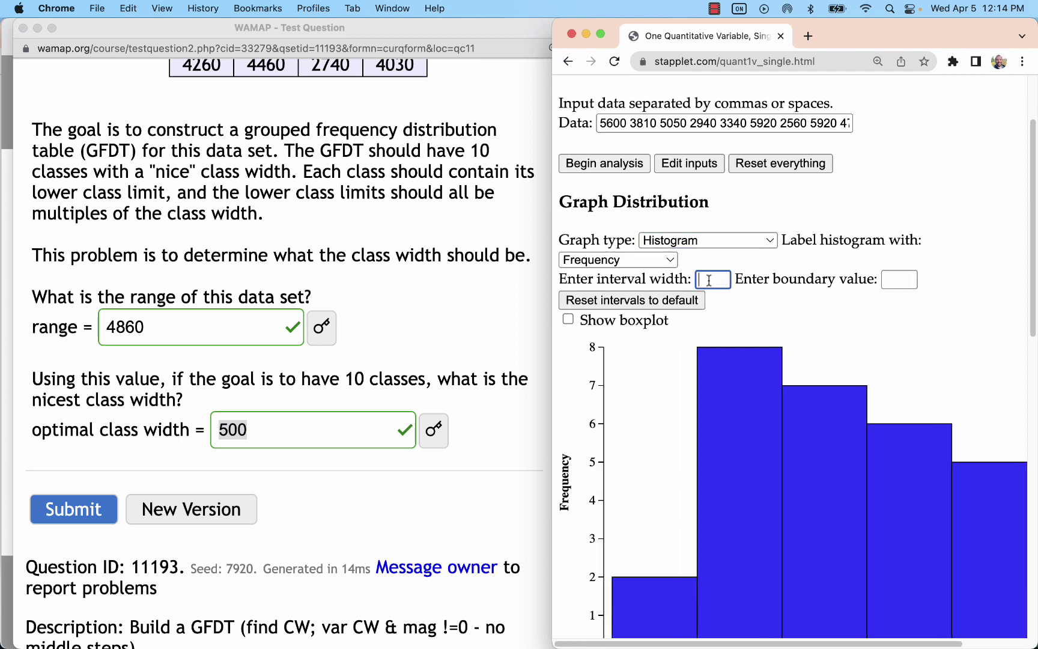
text(500)
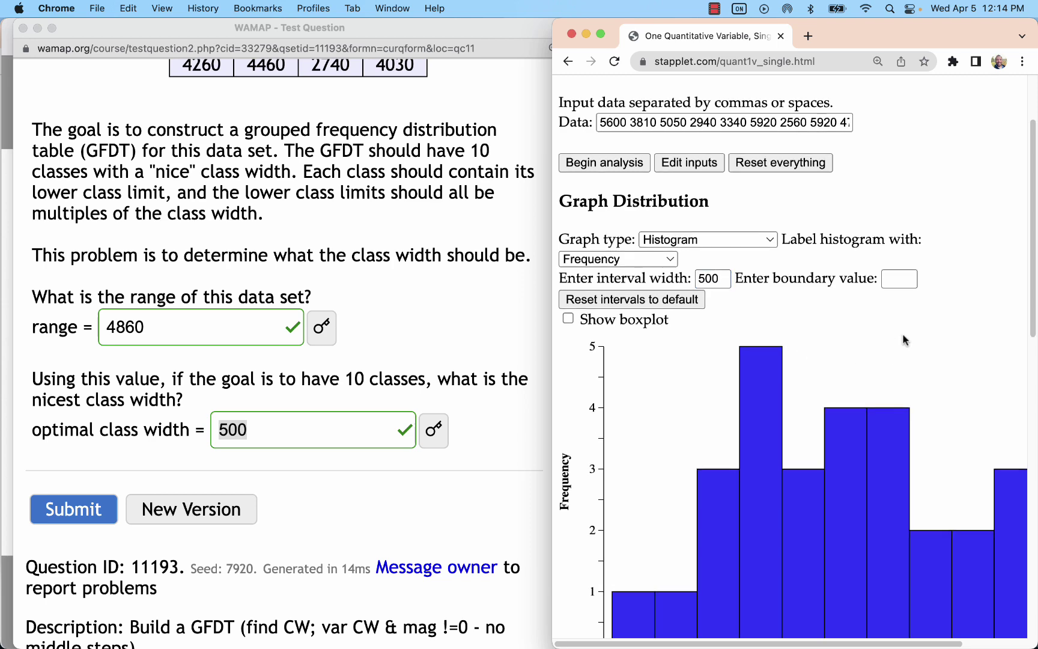
scroll(903, 334, down, 4)
scroll(903, 334, right, 3)
scroll(580, 534, left, 3)
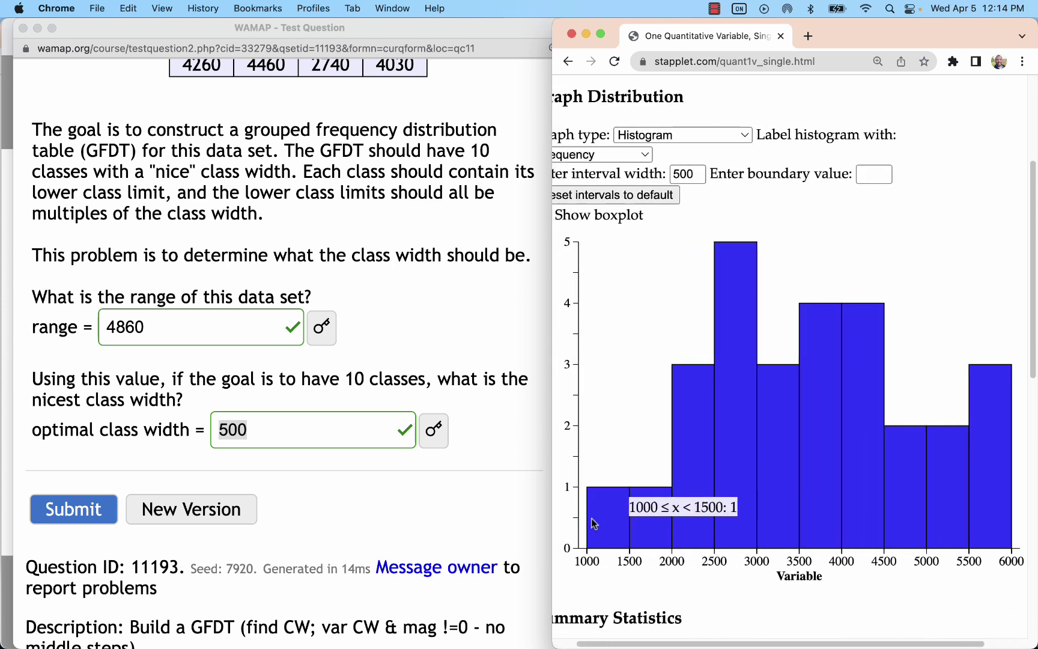
Inspect the ten 500-wide bins from 1000 to 6000, briefly highlighting the maximum 5920.
mouse_move(625, 523)
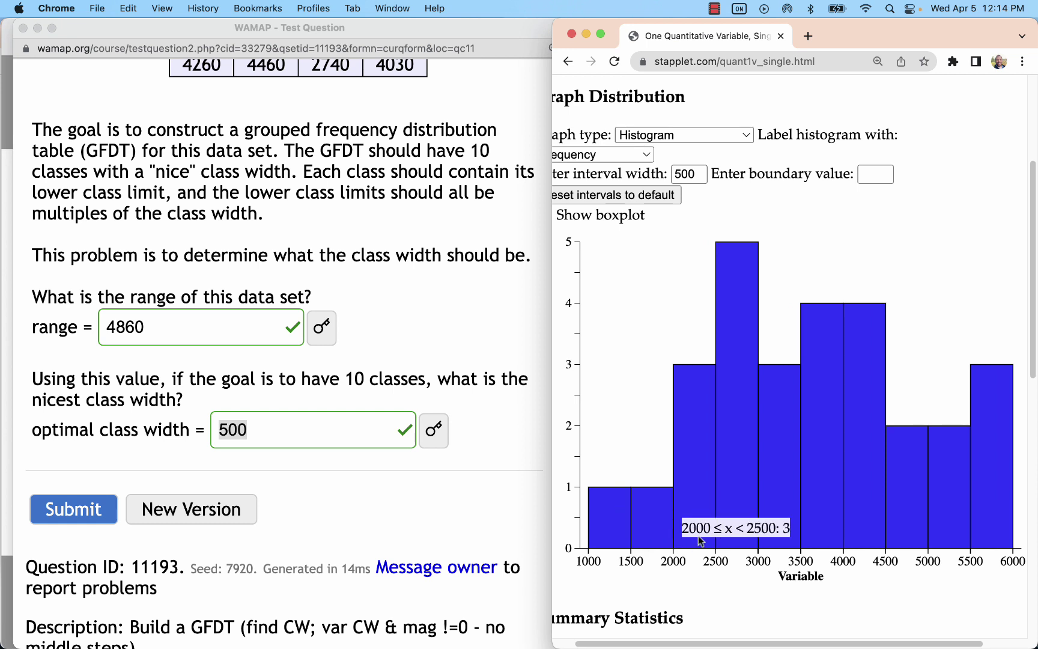
mouse_move(789, 545)
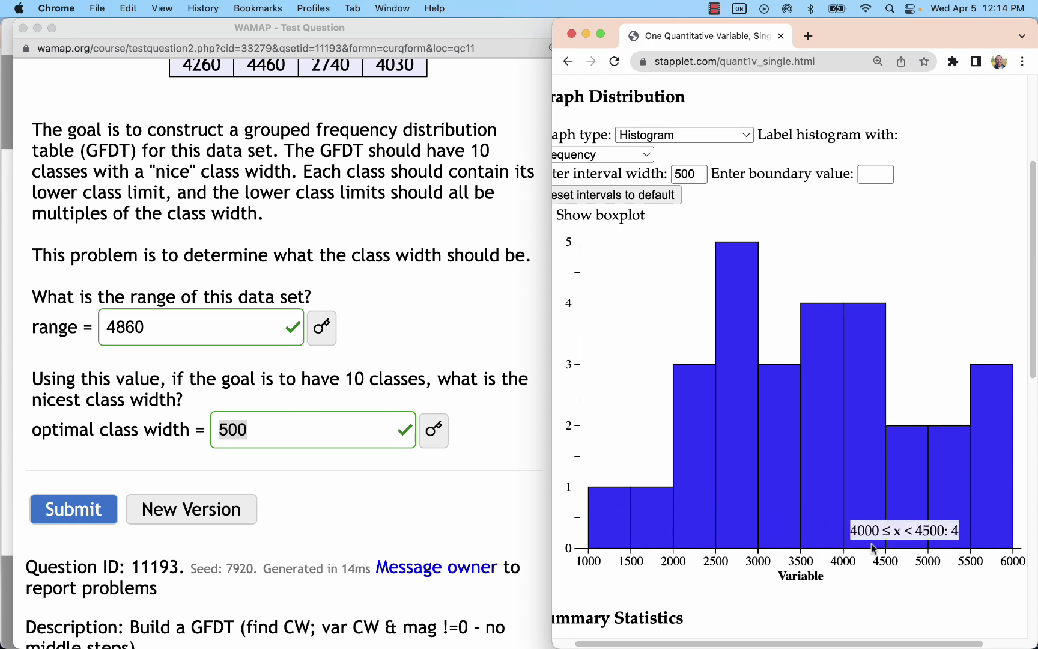
mouse_move(994, 544)
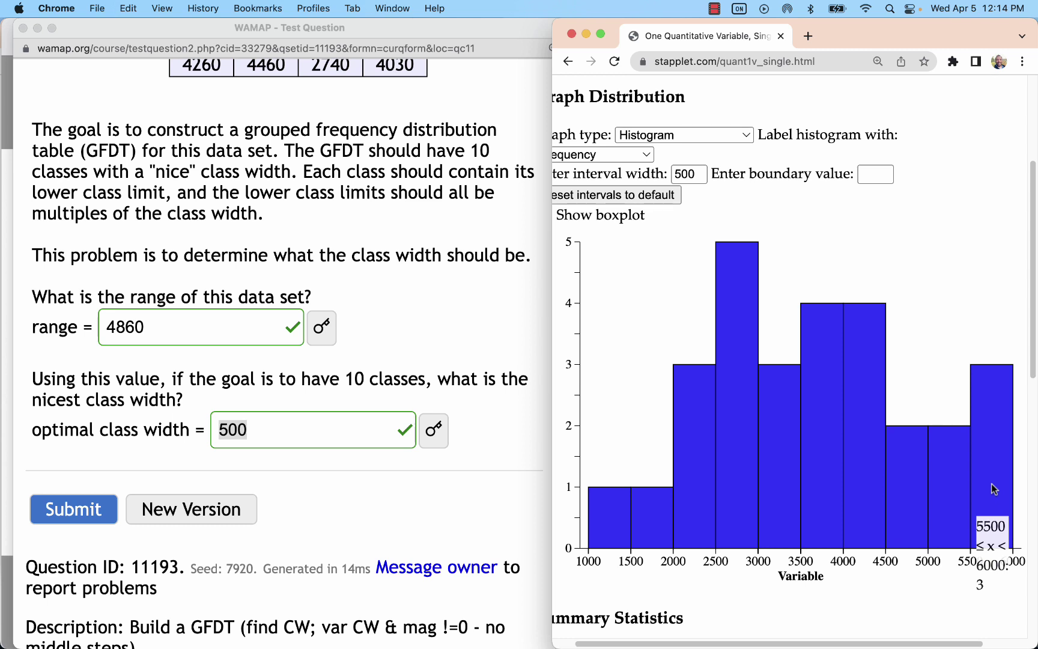
scroll(631, 517, down, 3)
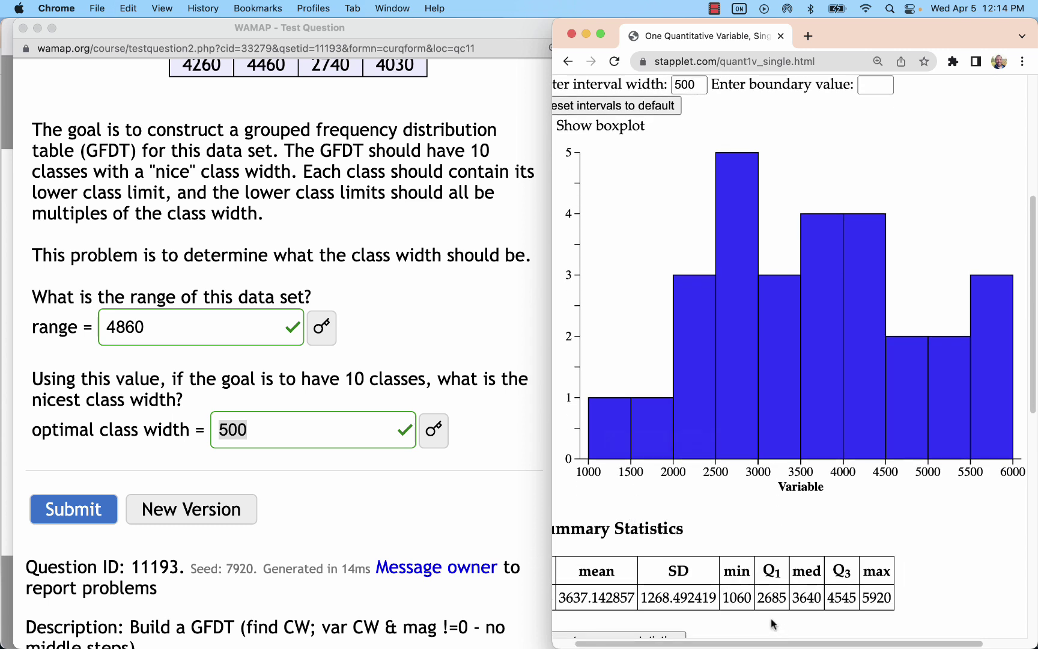
mouse_move(608, 433)
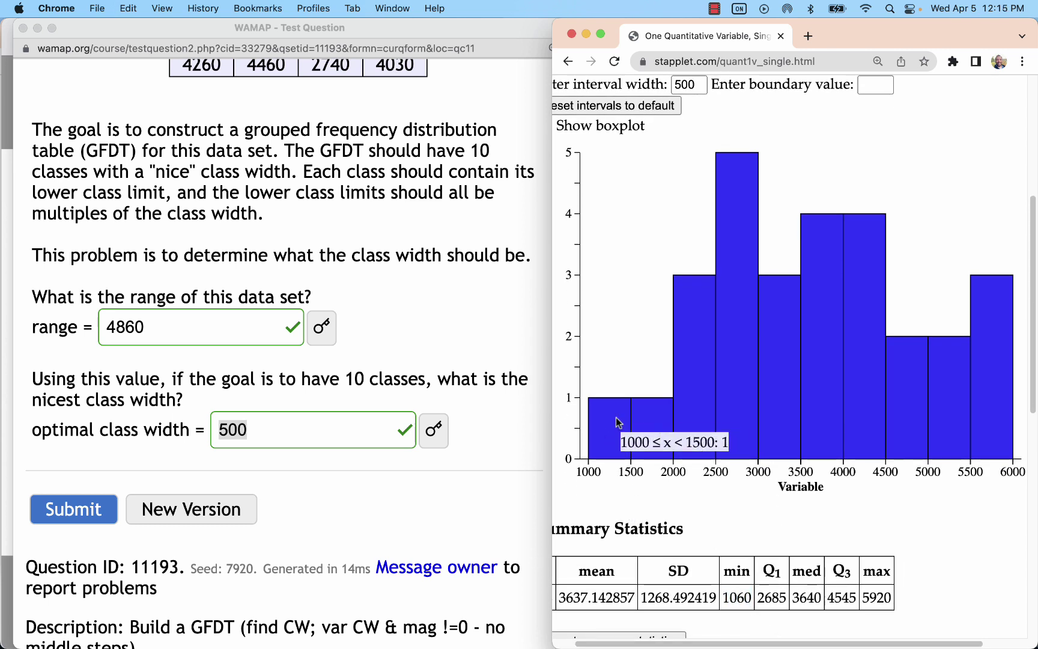
double_click(883, 598)
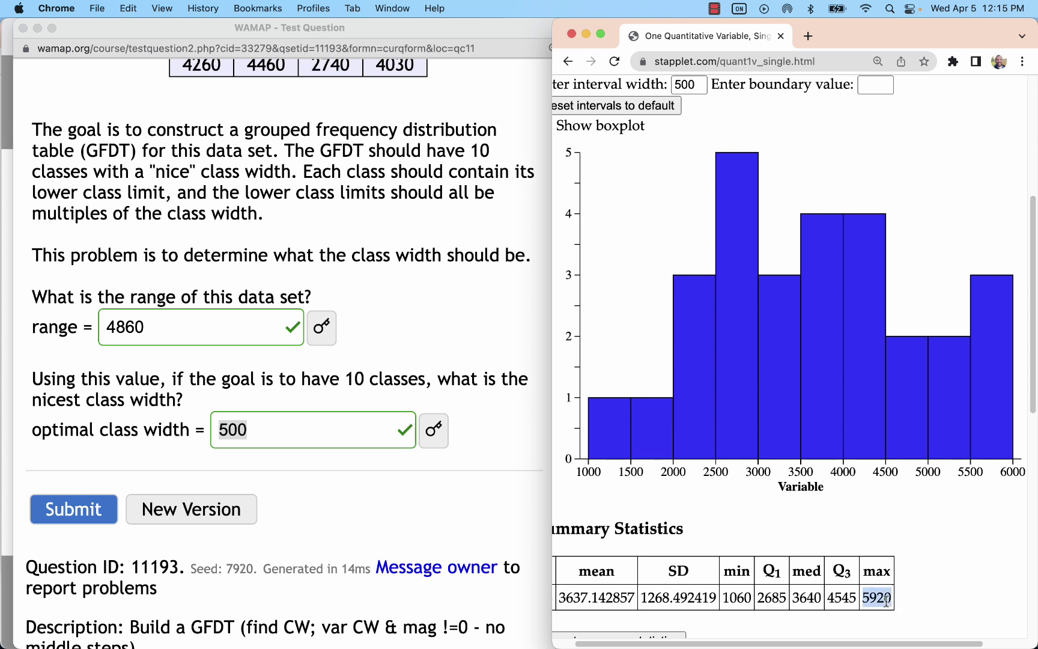
click(993, 420)
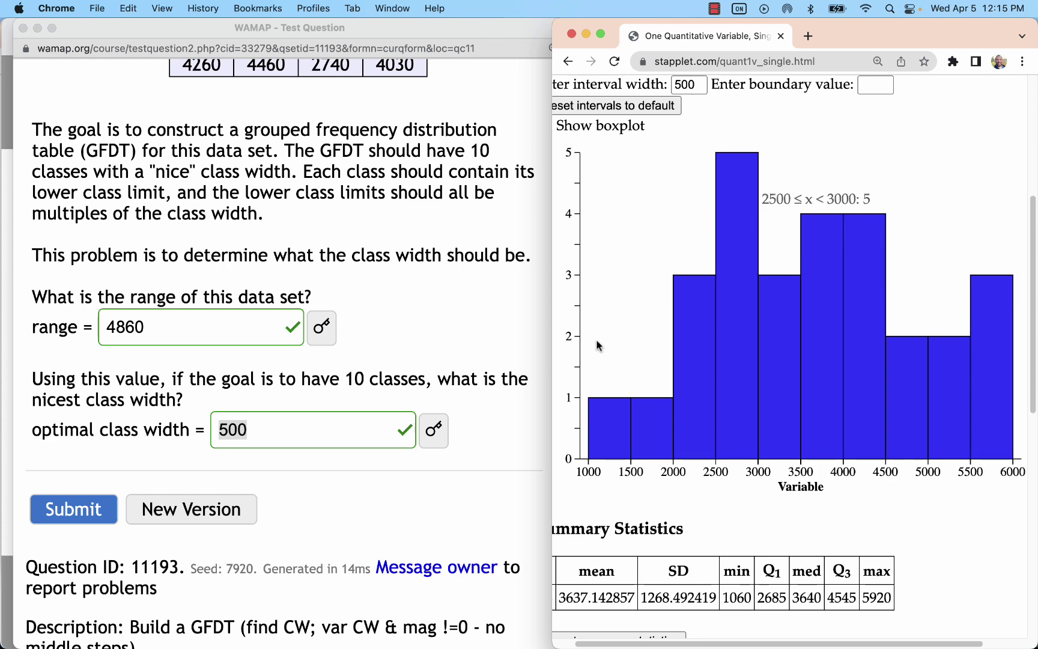
Check the WAMAP question, then return to the Stapplet histogram.
click(475, 329)
click(795, 280)
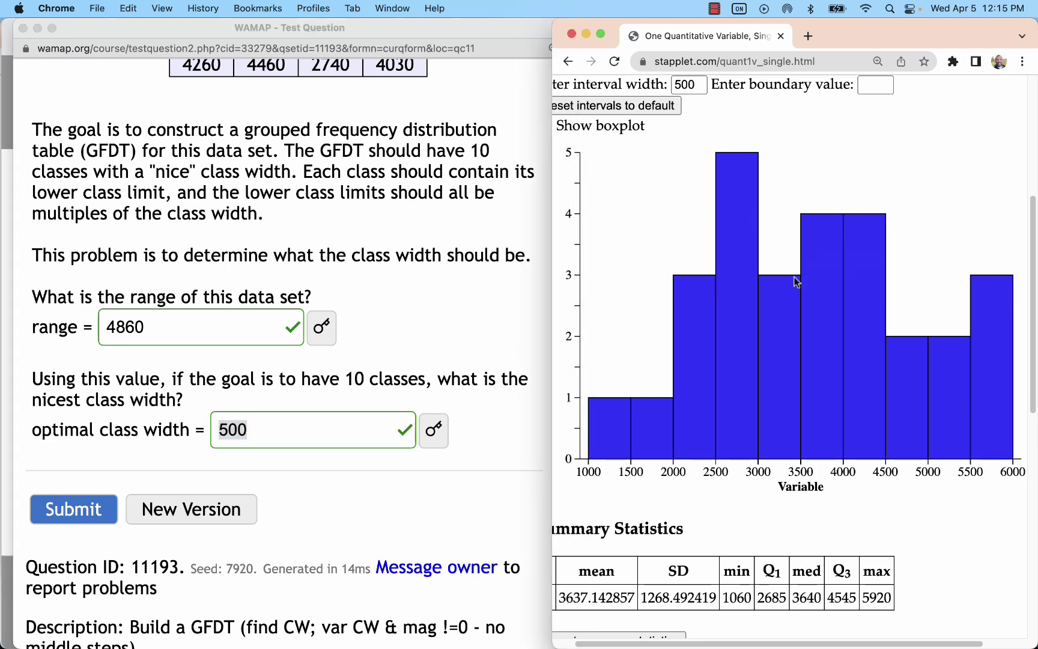
scroll(772, 287, up, 3)
scroll(772, 287, up, 3)
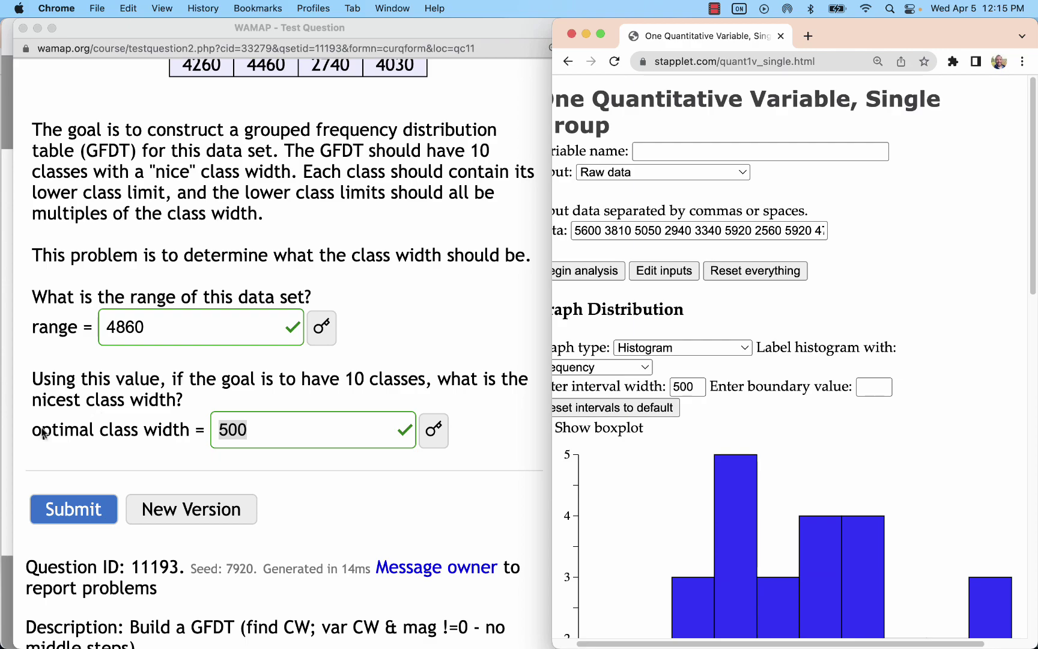